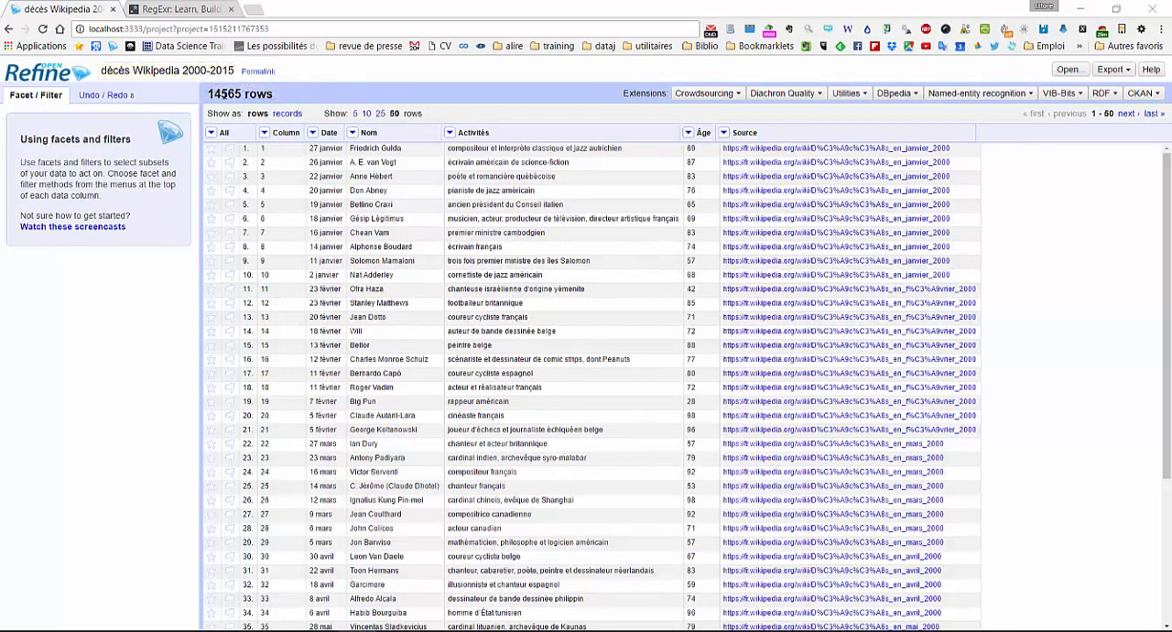
# - Examine the total row count and the last page of records, and return to the first page
pyautogui.moveTo(241, 93); pyautogui.dragTo(204, 93)
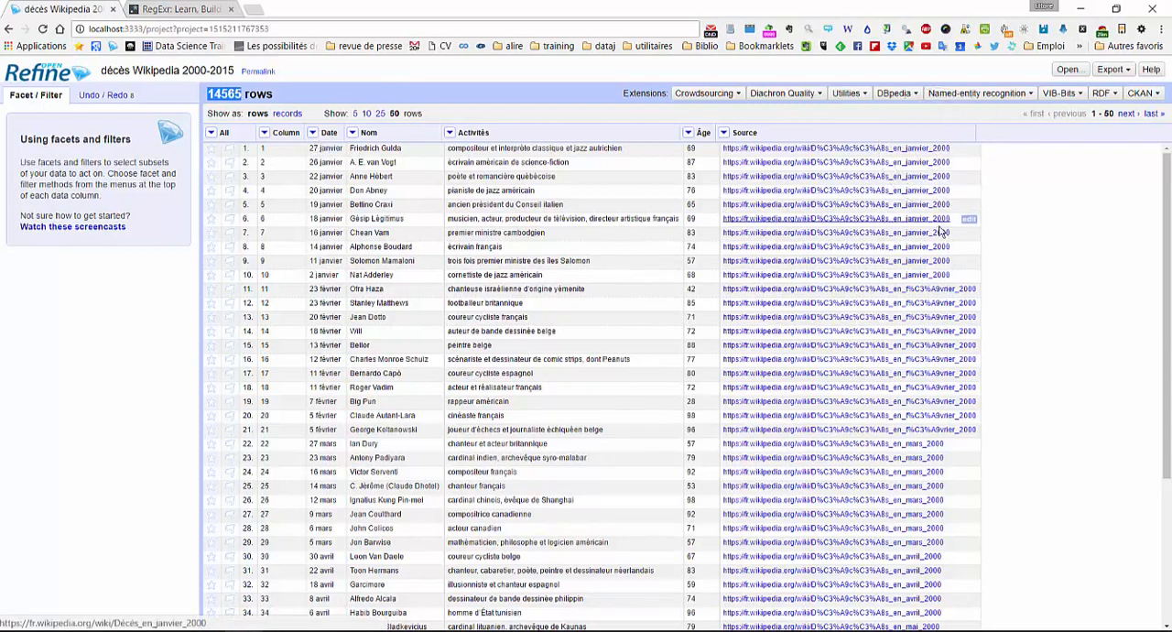
pyautogui.scroll(-3, 943, 249)
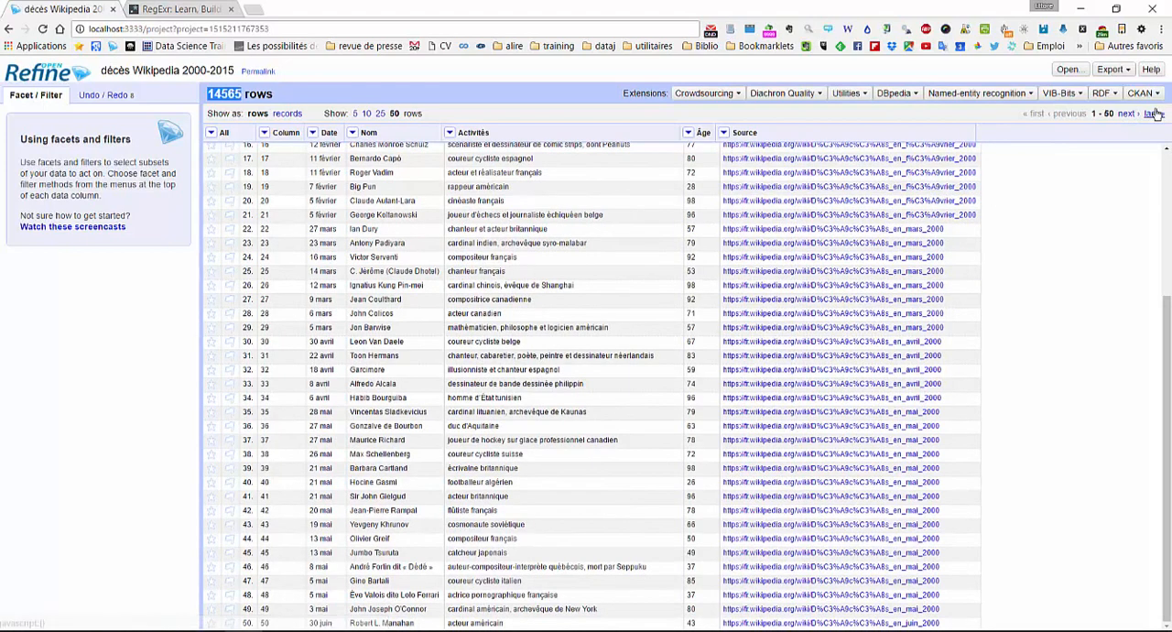
pyautogui.click(1151, 114)
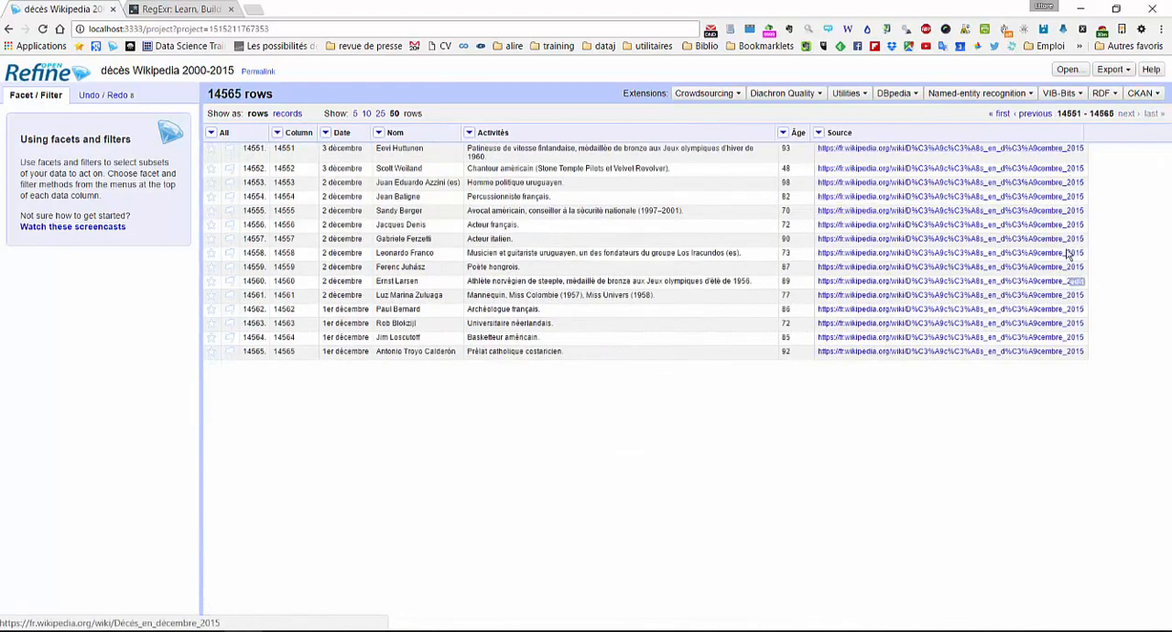
pyautogui.click(1000, 114)
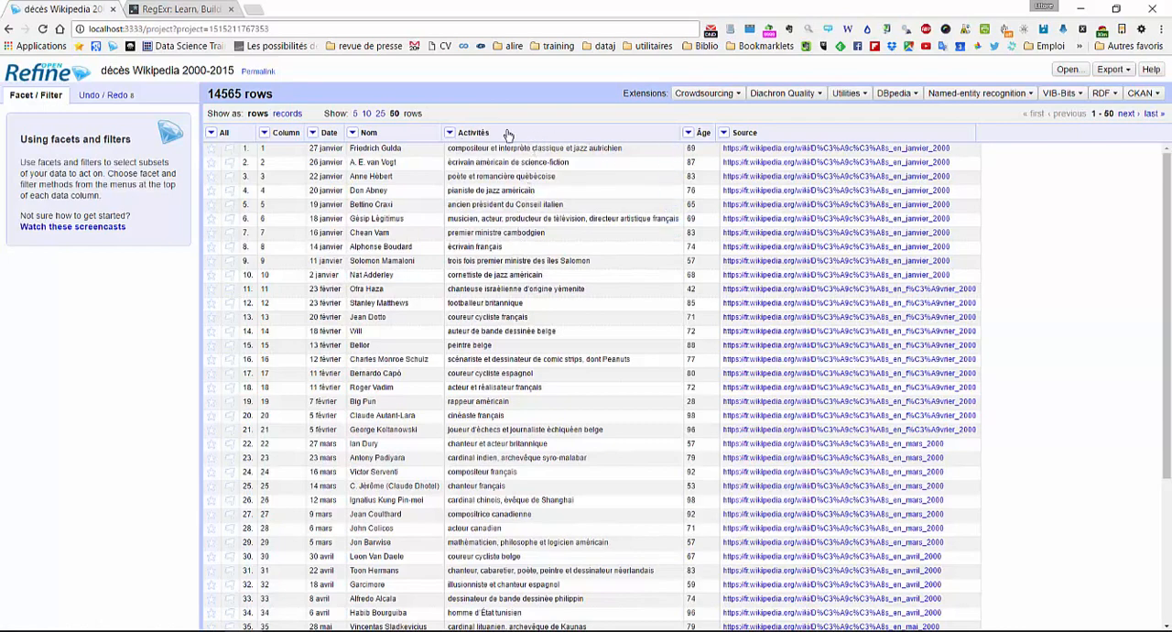
# - Examine sample professions and nationalities in the Activités column, such as "espagnol" and "rappeur"
pyautogui.doubleClick(565, 288)
pyautogui.doubleClick(515, 372)
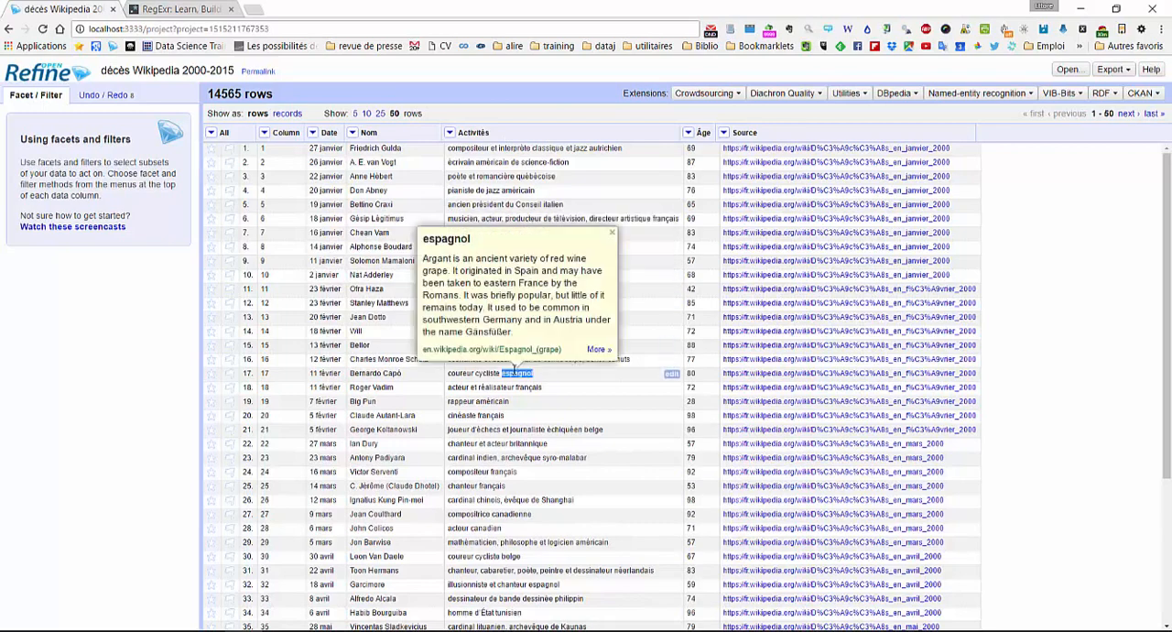
pyautogui.click(464, 401)
pyautogui.doubleClick(464, 401)
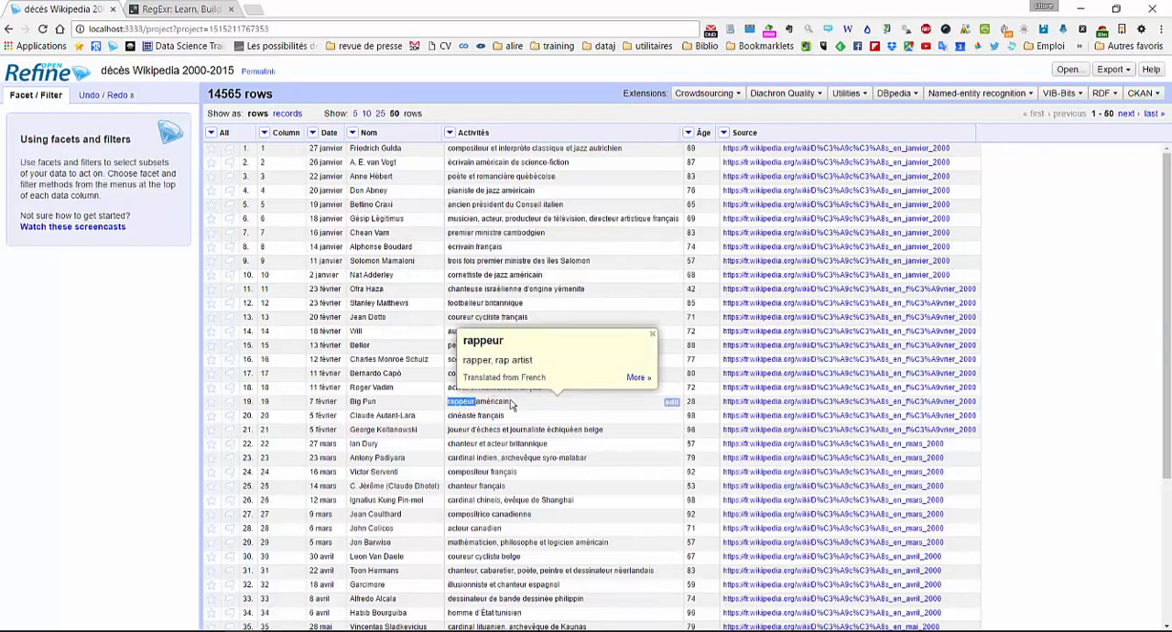
pyautogui.click(553, 413)
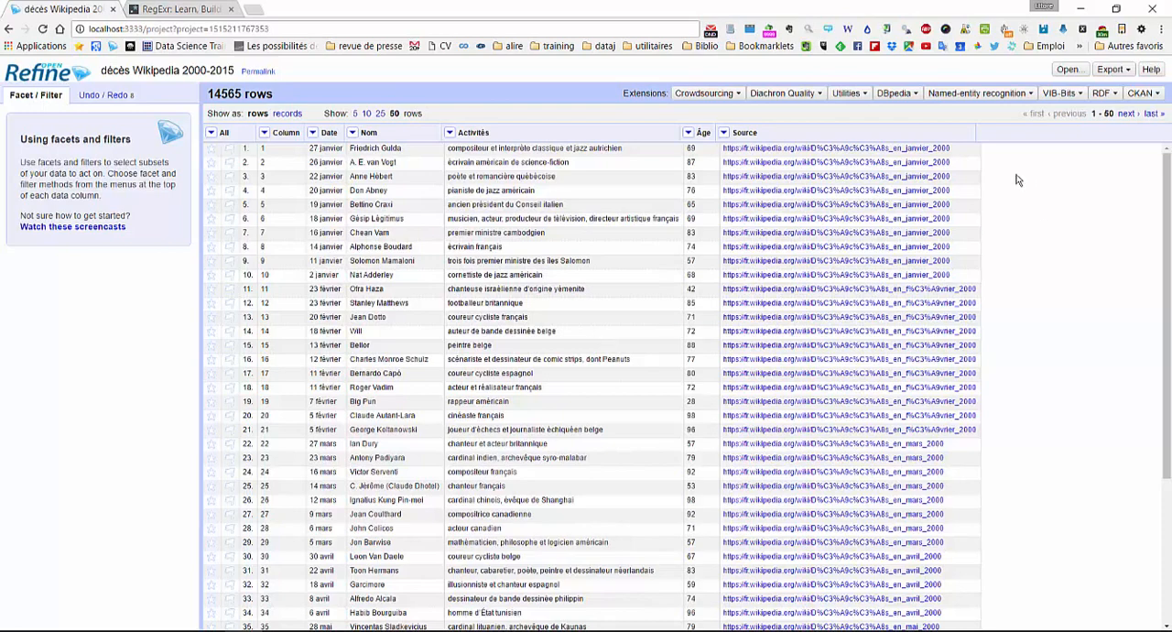
# - Split the Source column into several columns at the underscore separator, keeping the original column
pyautogui.click(723, 133)
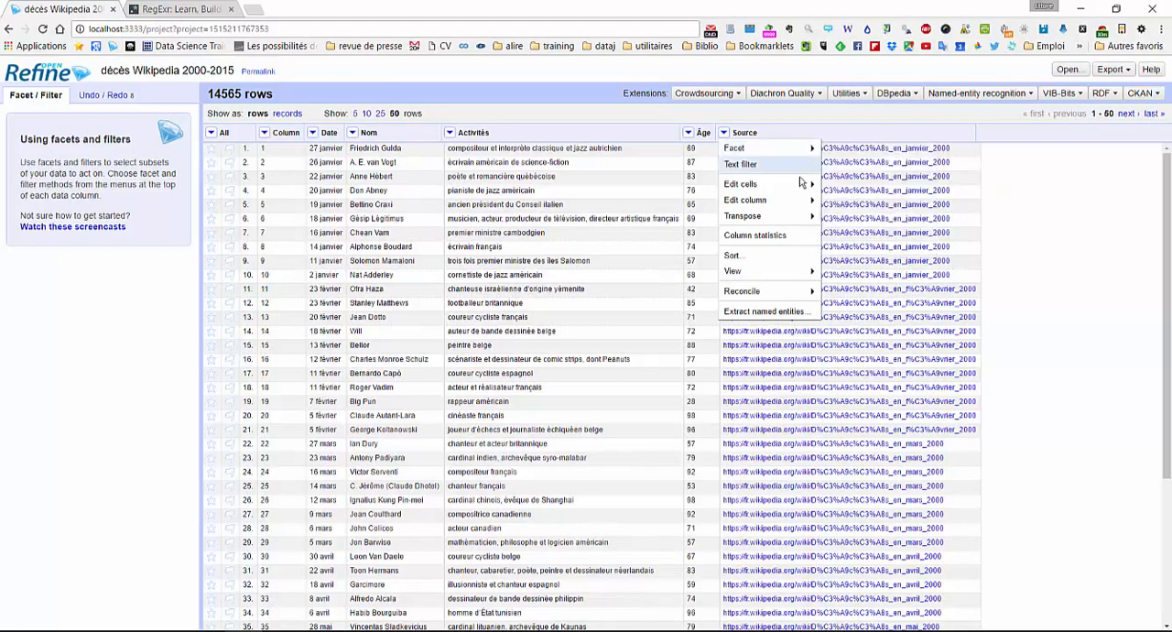
pyautogui.moveTo(778, 199)
pyautogui.click(843, 202)
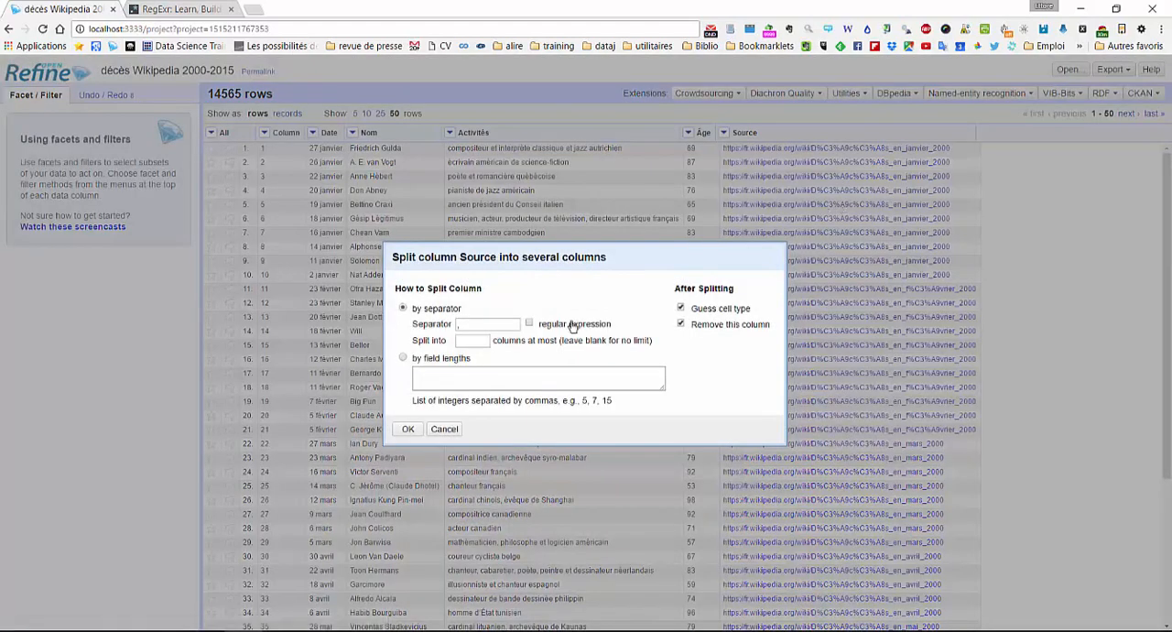
pyautogui.click(476, 323)
pyautogui.click(681, 325)
pyautogui.click(408, 430)
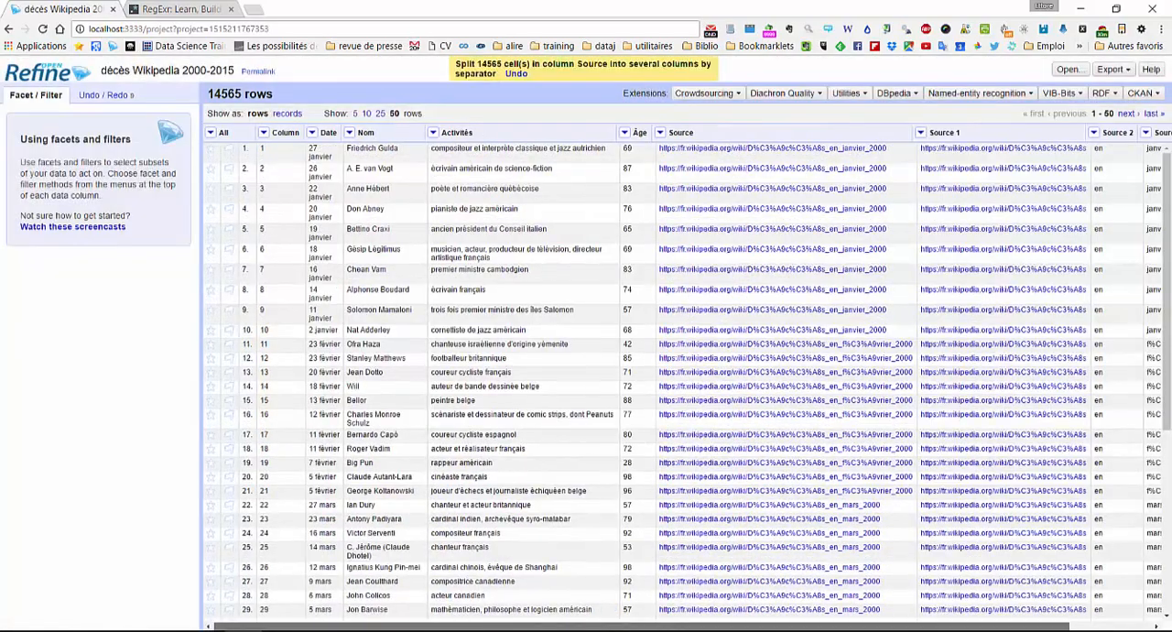
# - Rename the Source 4 column, which holds the year, to "annee"
pyautogui.moveTo(861, 626); pyautogui.dragTo(946, 627)
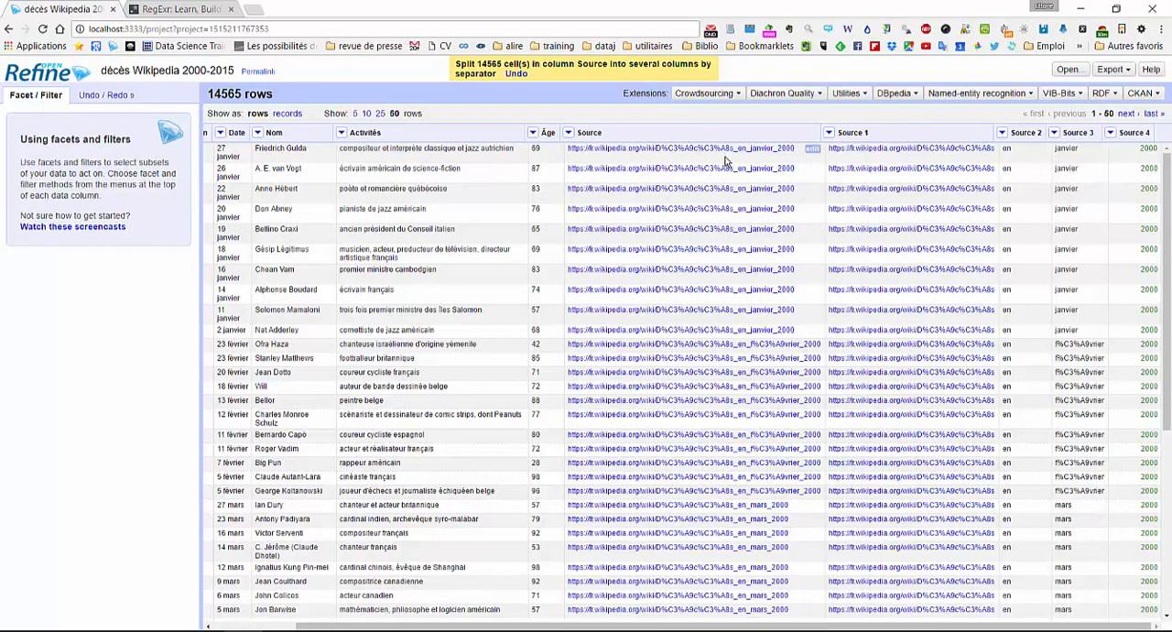
pyautogui.click(1110, 133)
pyautogui.moveTo(1040, 200)
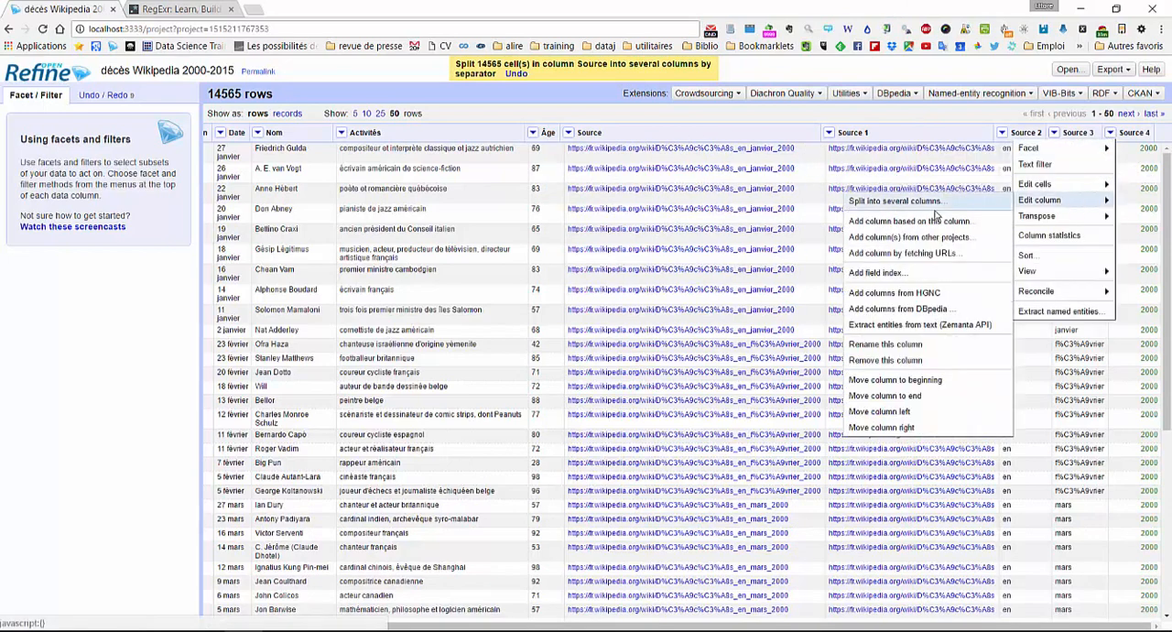
pyautogui.click(886, 345)
pyautogui.write('annee')
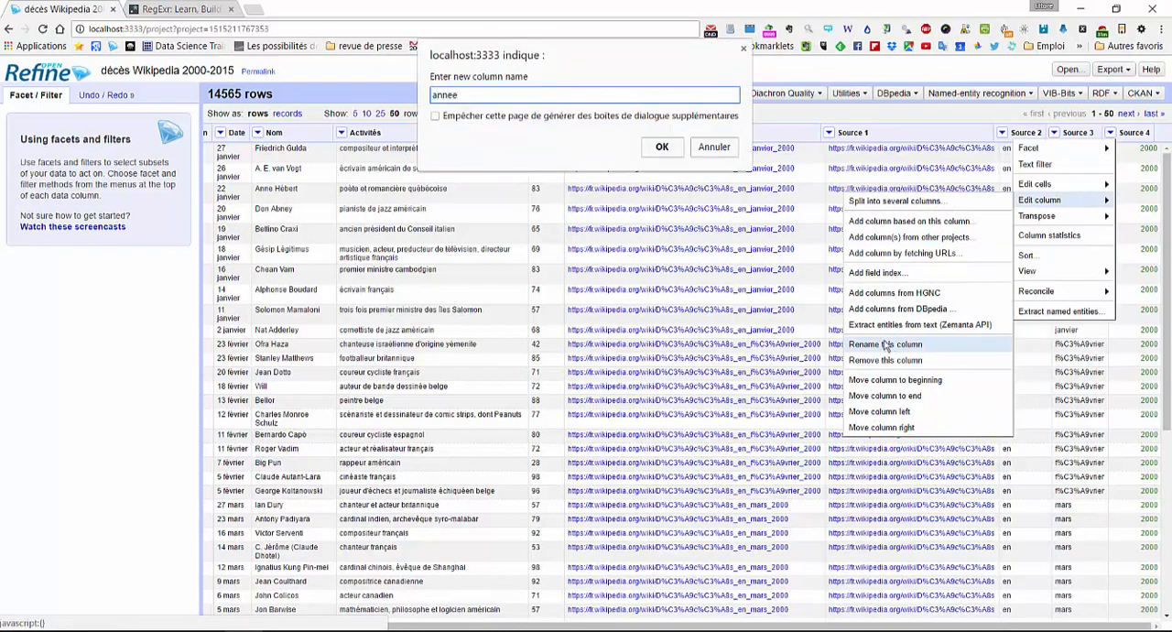
pyautogui.press('Return')
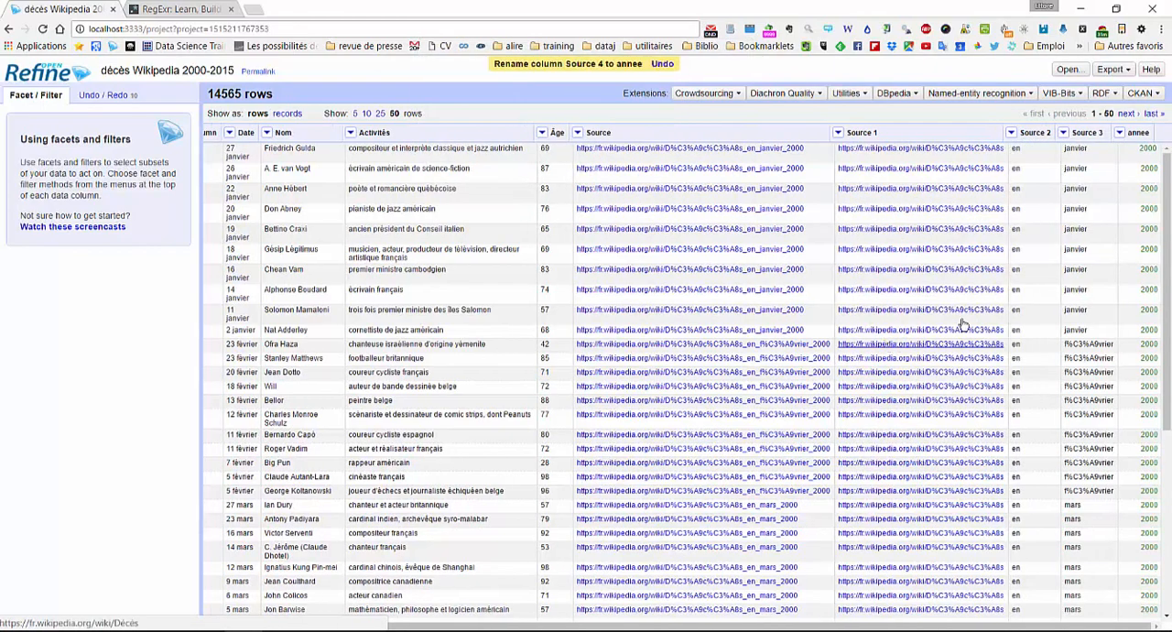
# - Remove the columns Source 1, Source 2 and Source 3 from the project
pyautogui.moveTo(697, 627); pyautogui.dragTo(336, 597)
pyautogui.click(212, 133)
pyautogui.moveTo(236, 183)
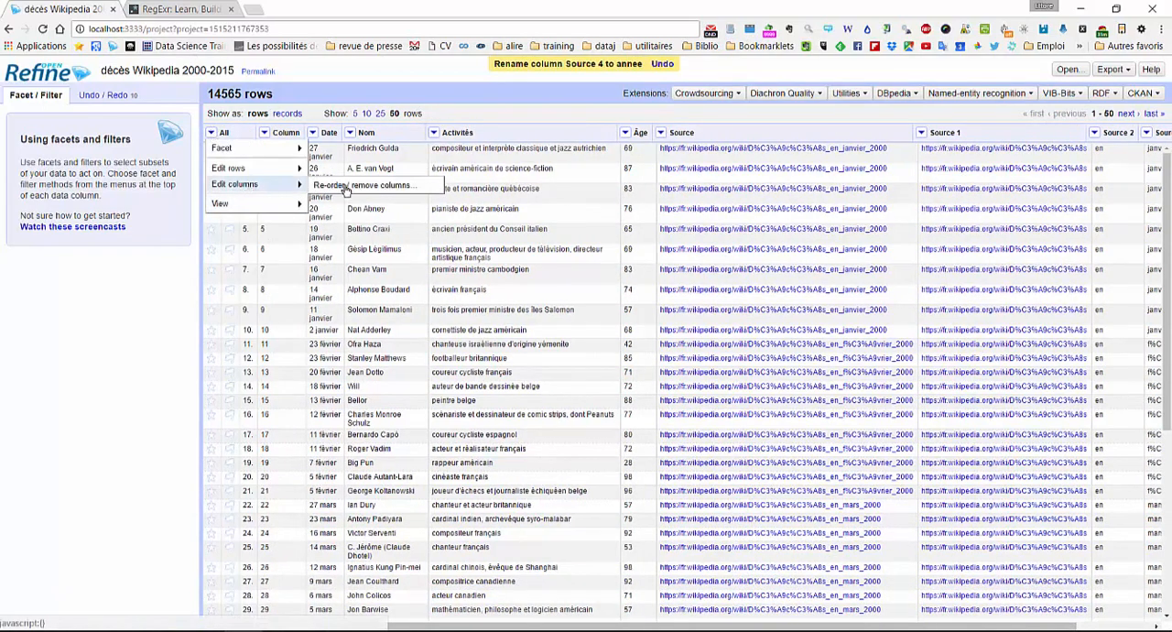
pyautogui.click(346, 190)
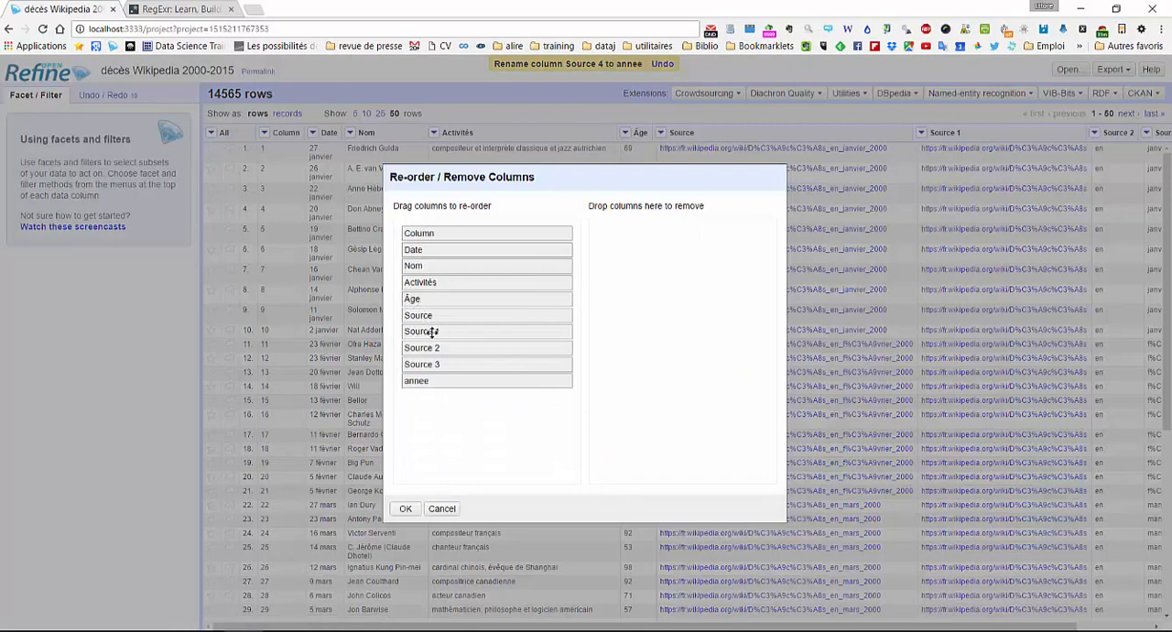
pyautogui.moveTo(438, 331); pyautogui.dragTo(682, 330)
pyautogui.moveTo(474, 335); pyautogui.dragTo(659, 330)
pyautogui.moveTo(529, 337); pyautogui.dragTo(687, 328)
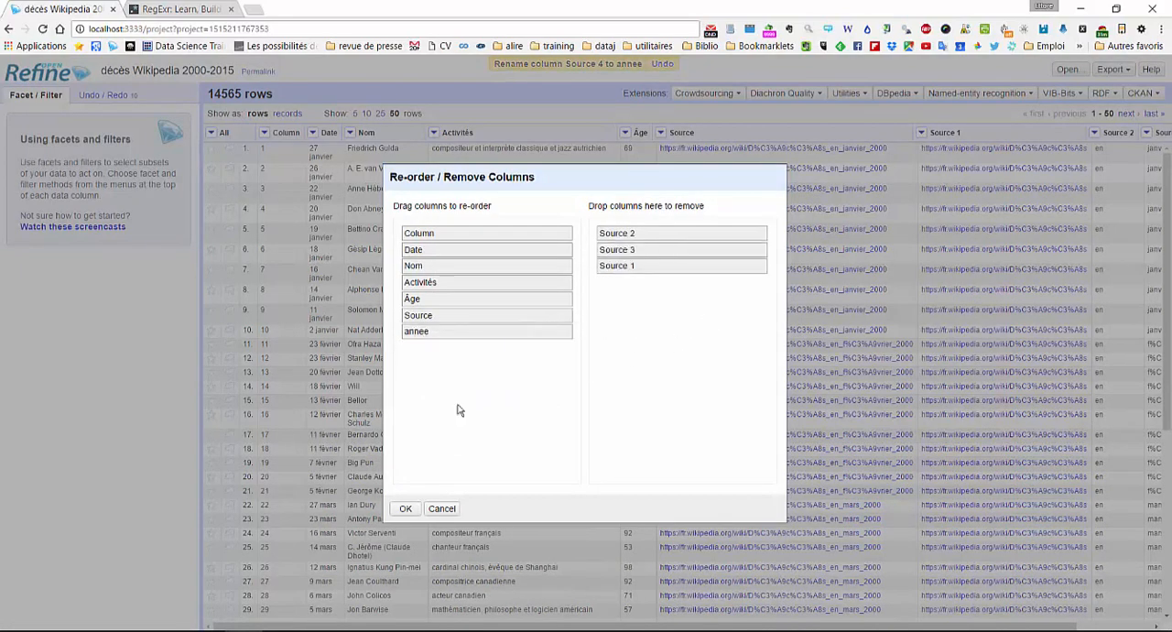
pyautogui.click(404, 509)
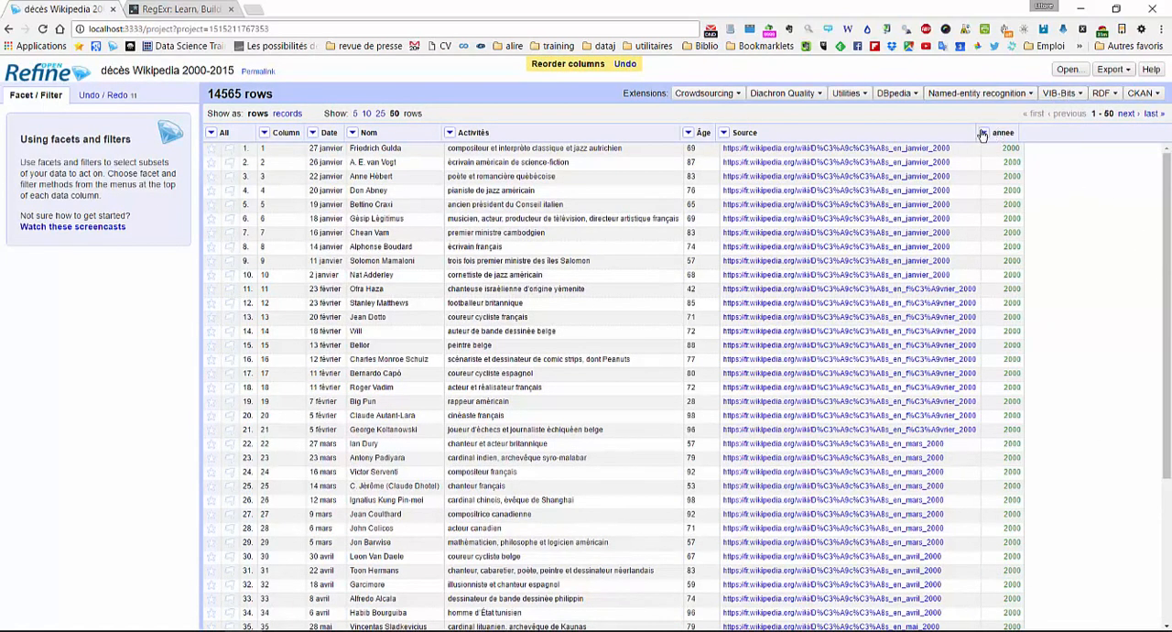
# - Check the annee column for blank values with a facet, and remove the facet
pyautogui.click(982, 134)
pyautogui.moveTo(998, 148)
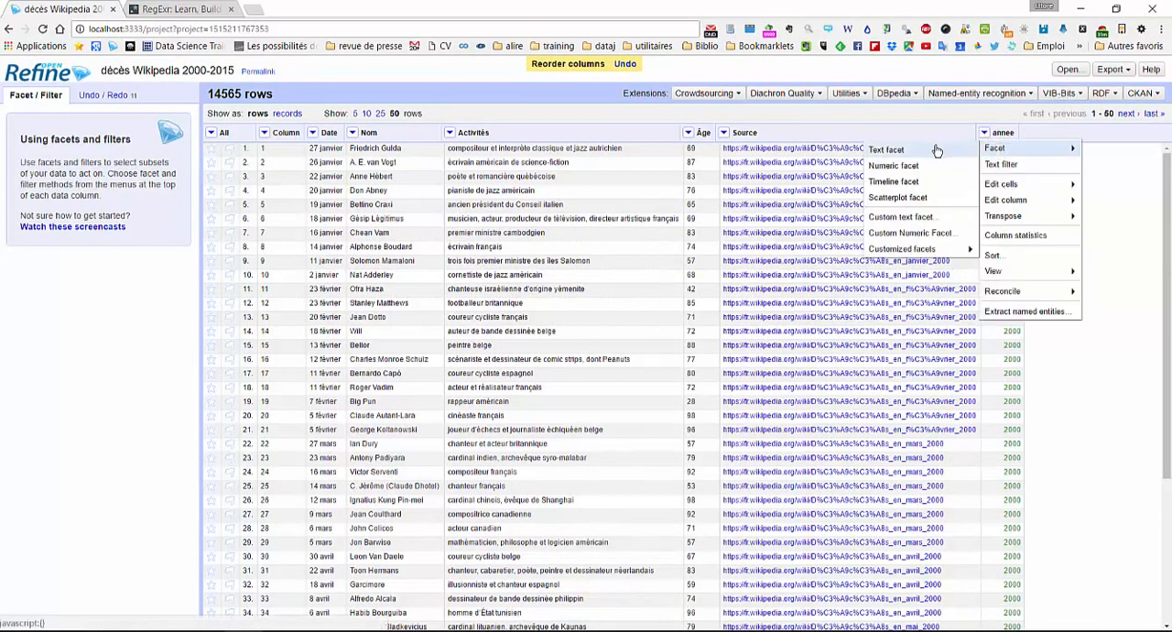
pyautogui.moveTo(925, 255)
pyautogui.click(1052, 393)
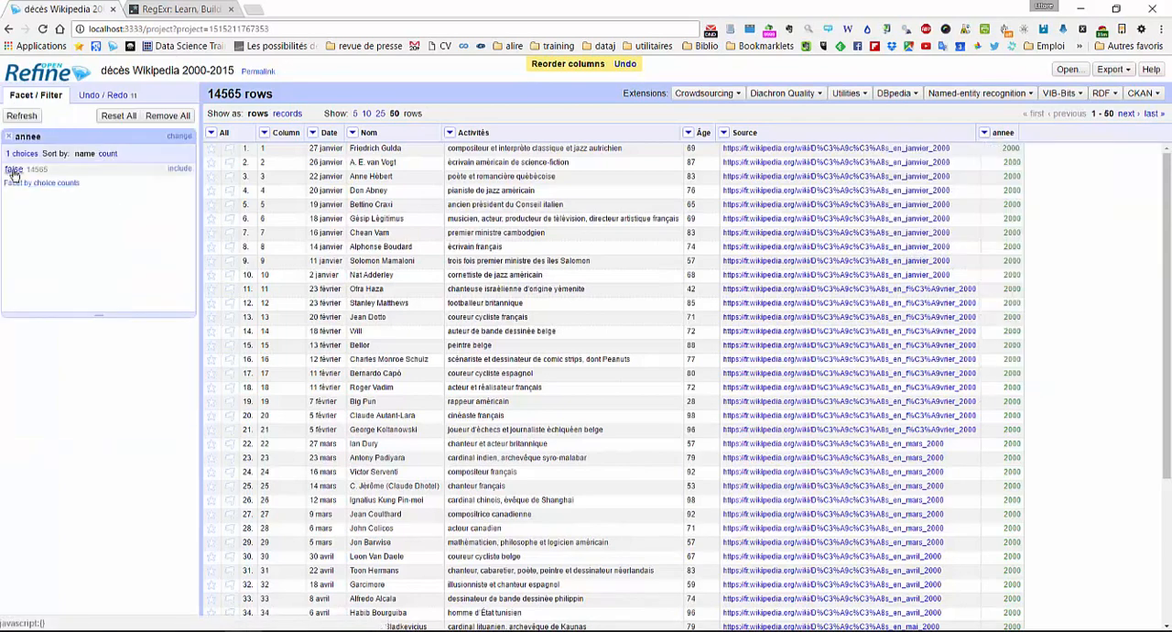
pyautogui.click(14, 172)
pyautogui.click(9, 136)
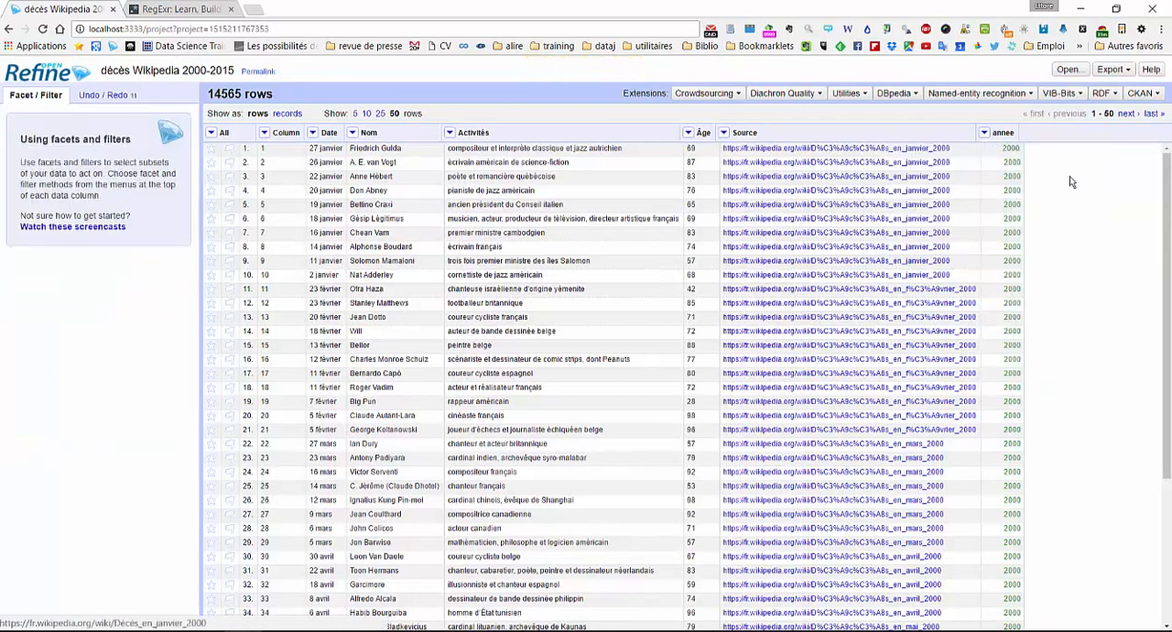
# - Create a text facet on the annee column and enlarge it to show every year
pyautogui.click(985, 132)
pyautogui.moveTo(995, 147)
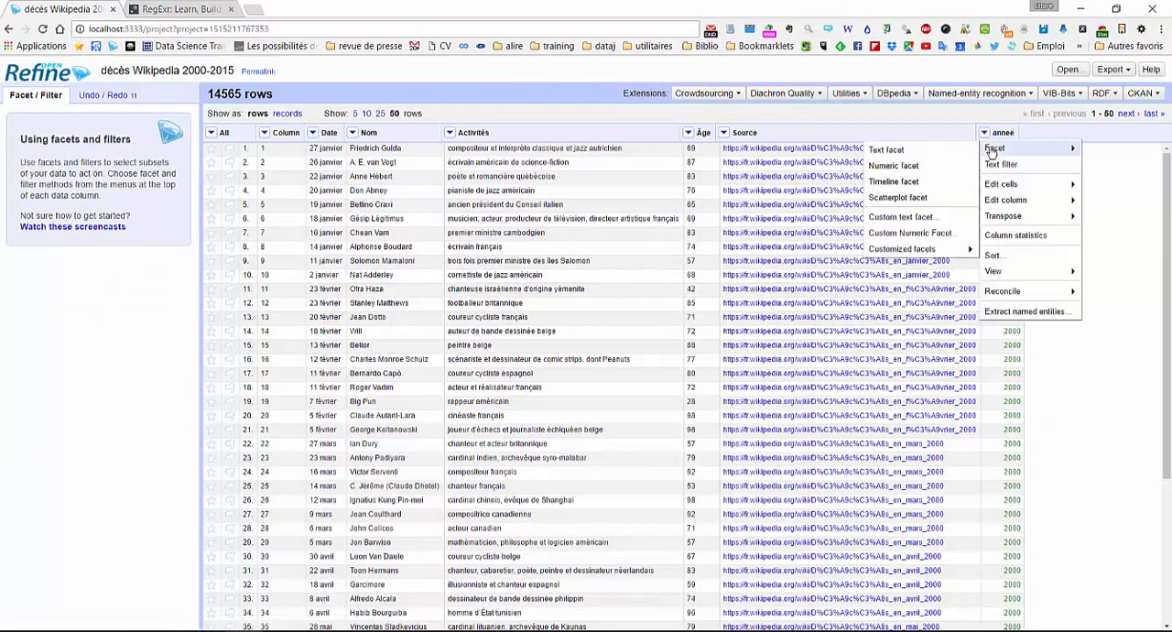
pyautogui.click(902, 151)
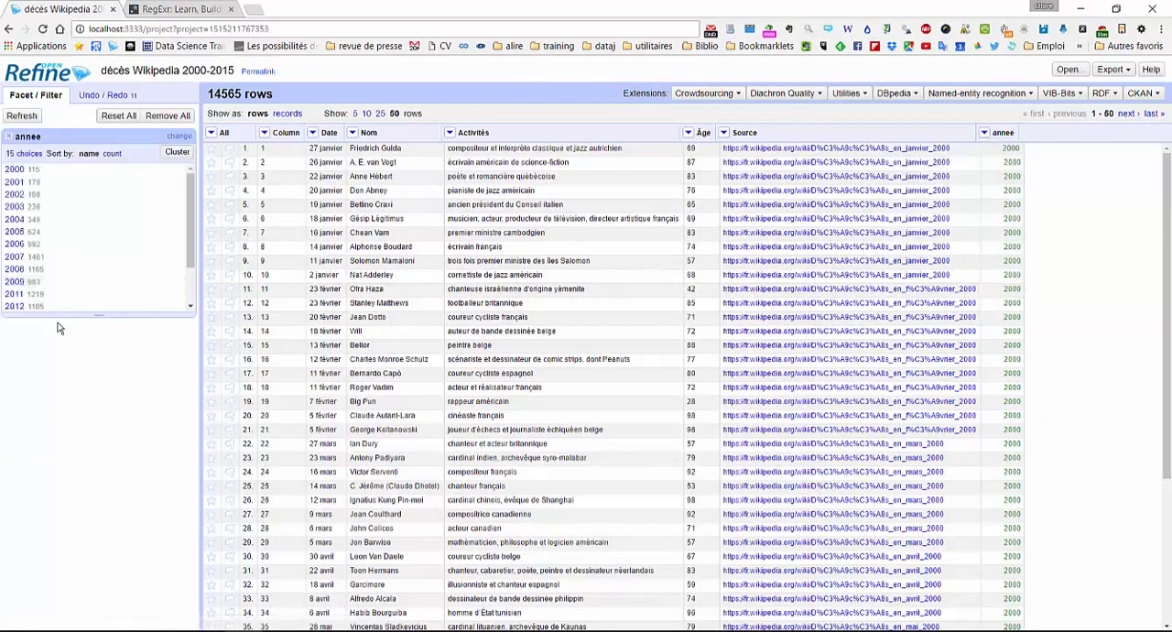
pyautogui.moveTo(75, 319); pyautogui.dragTo(73, 384)
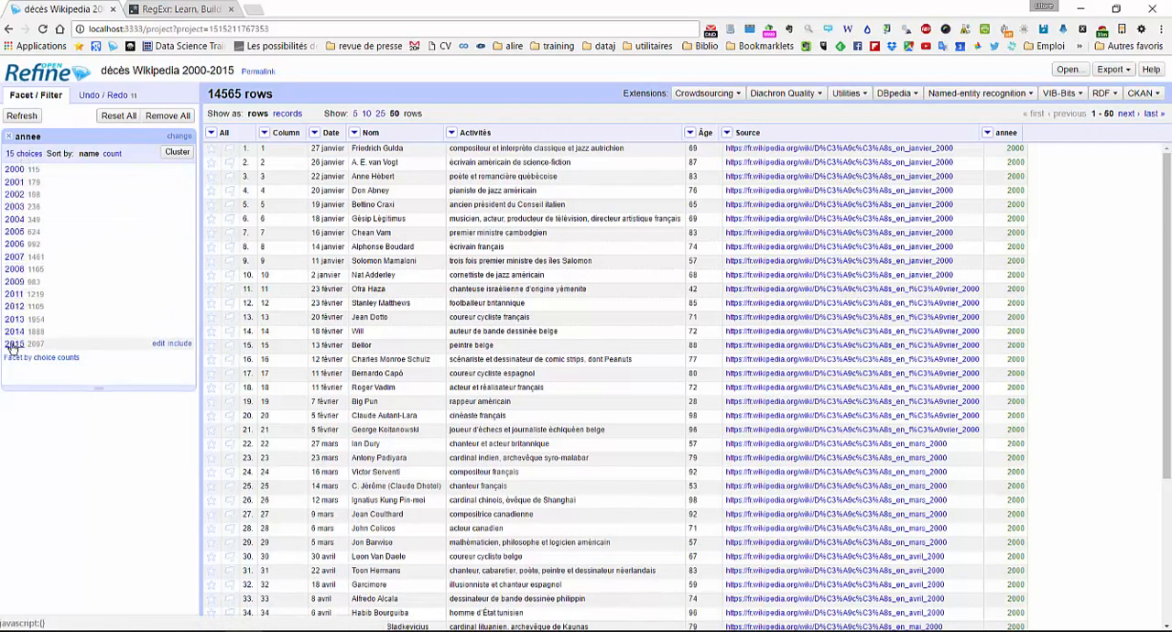
# - Sort the annee facet by count, compare the most and least frequent years, and remove the facet
pyautogui.click(112, 155)
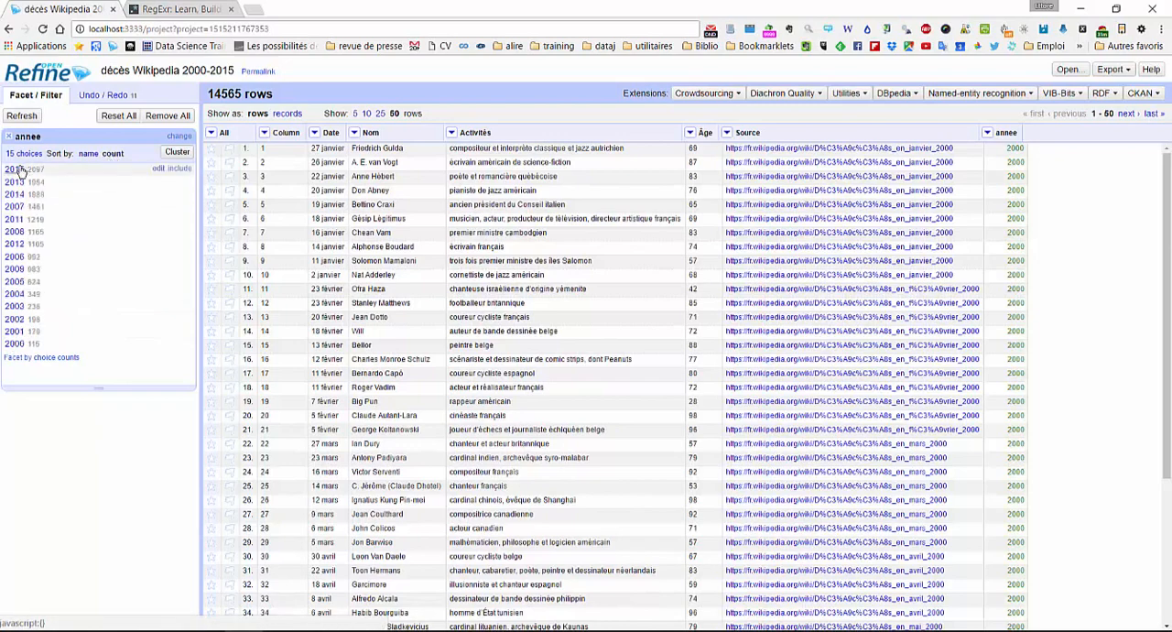
pyautogui.press('ctrl')
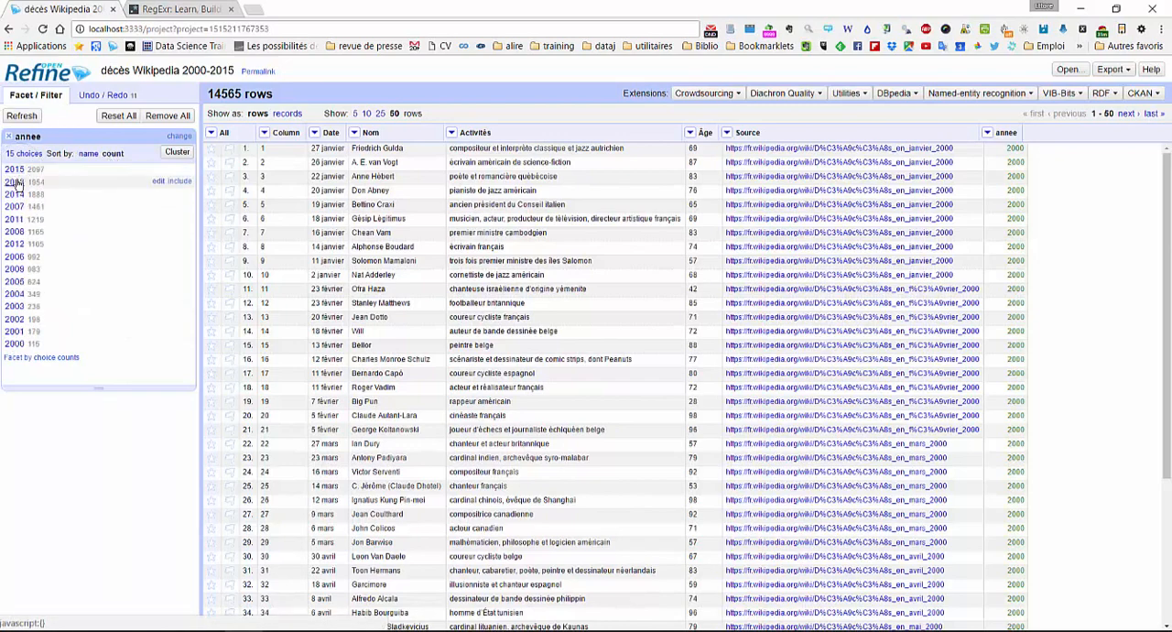
pyautogui.press('ctrl')
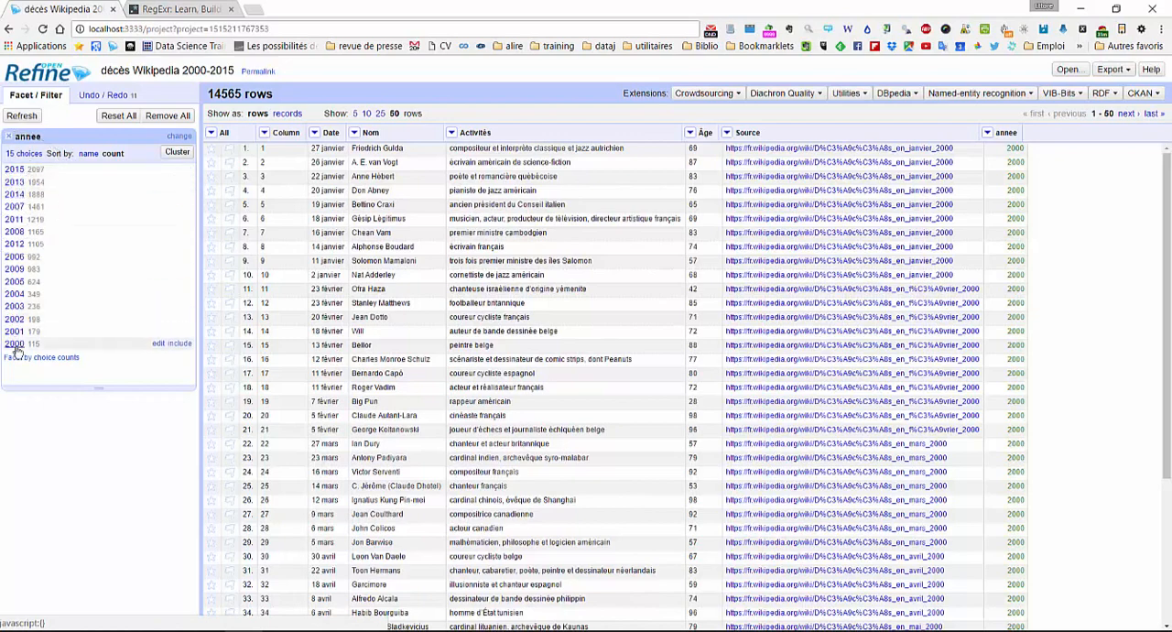
pyautogui.press('ctrl')
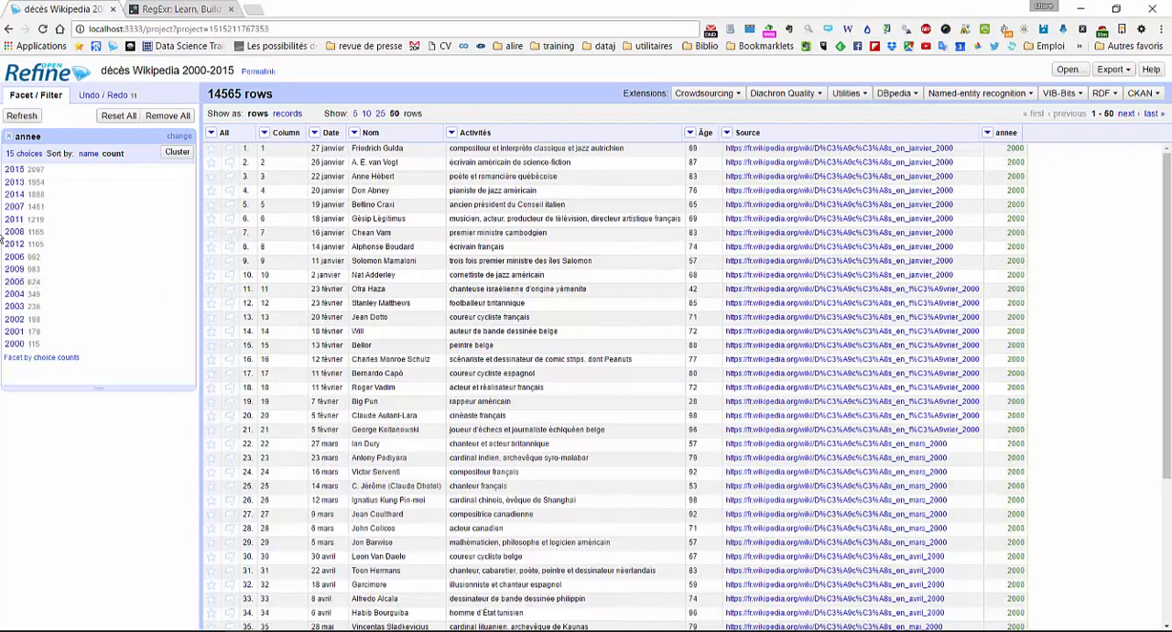
pyautogui.click(10, 139)
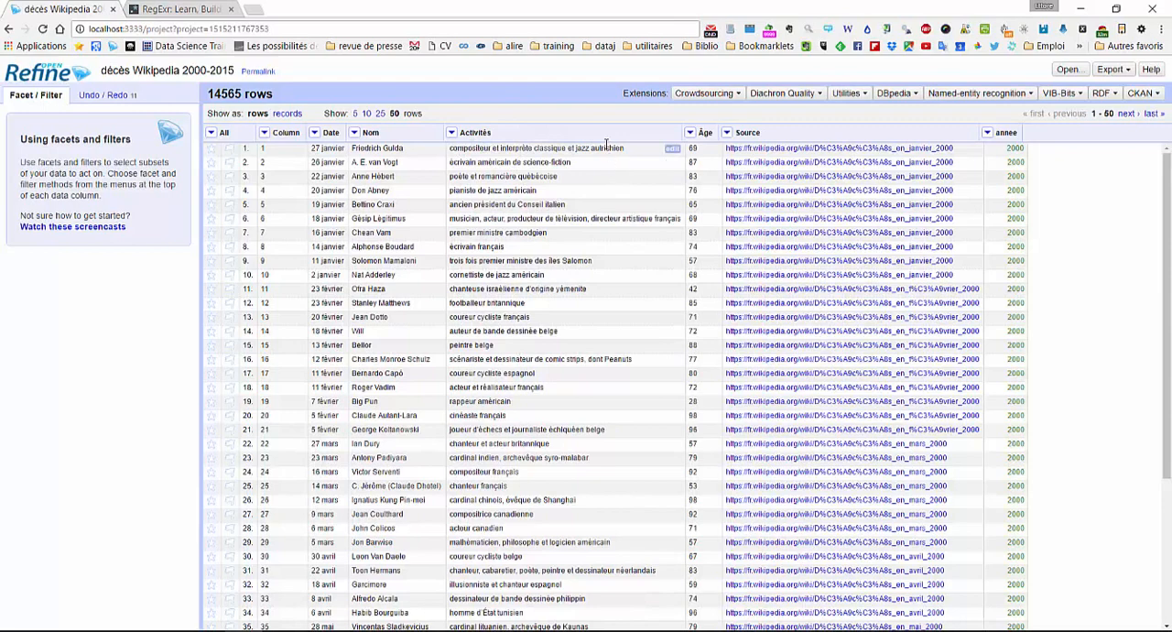
# - Examine the nationality words in the Activités descriptions, such as "autrichien" and "français"
pyautogui.doubleClick(606, 144)
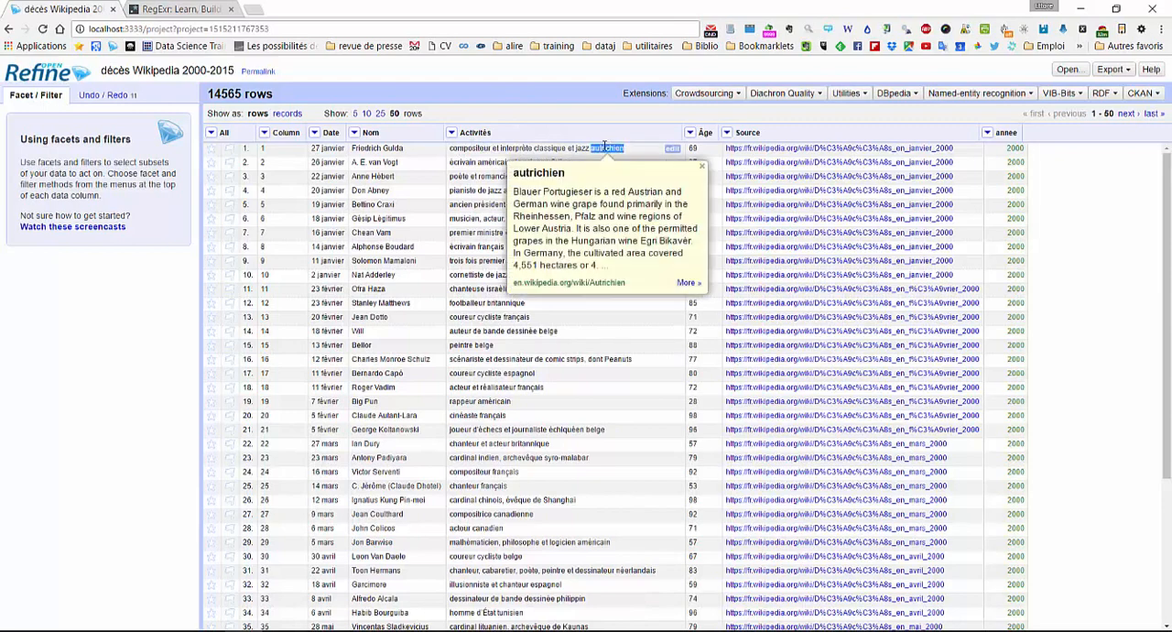
pyautogui.doubleClick(530, 387)
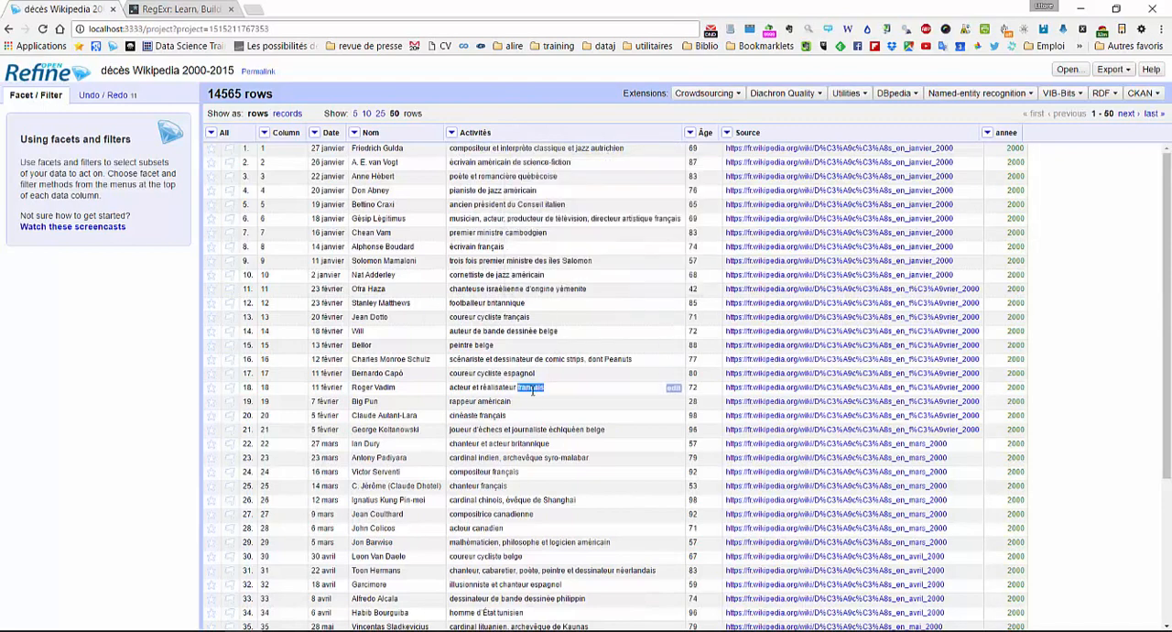
pyautogui.doubleClick(493, 401)
pyautogui.click(501, 416)
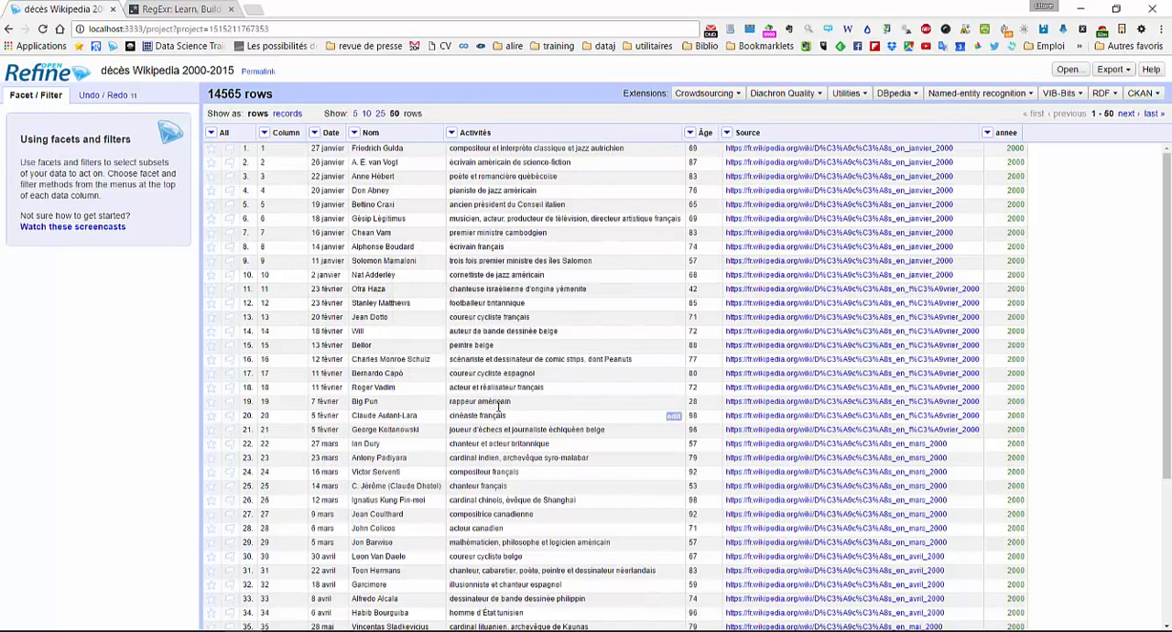
# - Add a column named "test" based on Activités, using the GREL expression value.split(' ')[-1] to extract the last word
pyautogui.click(452, 133)
pyautogui.moveTo(478, 203)
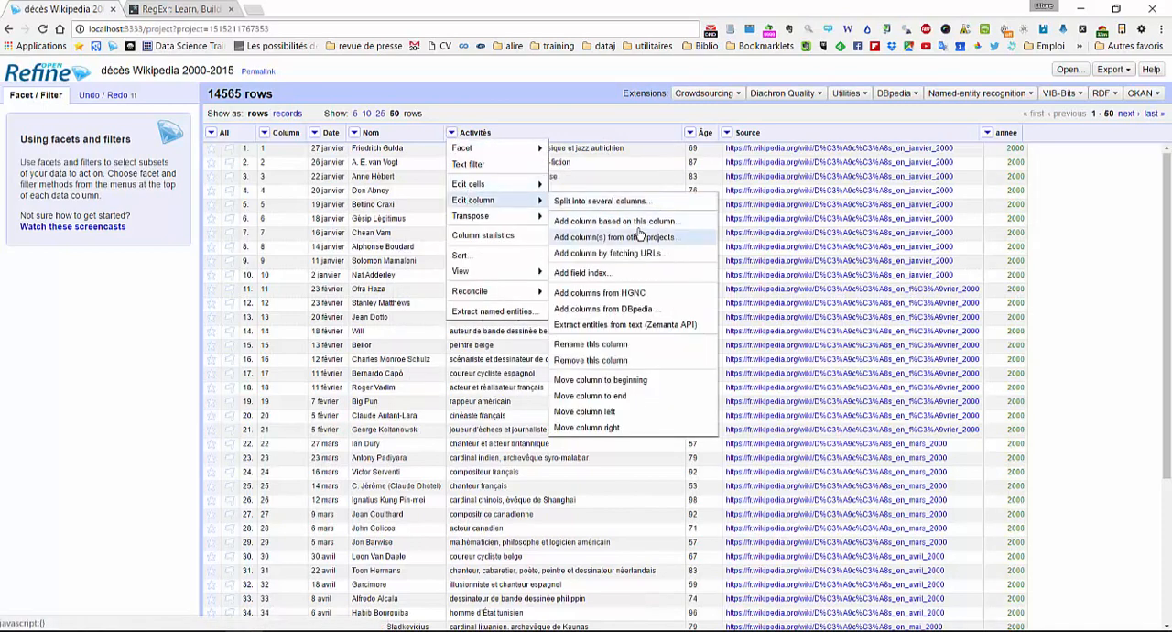
pyautogui.click(641, 224)
pyautogui.click(521, 202)
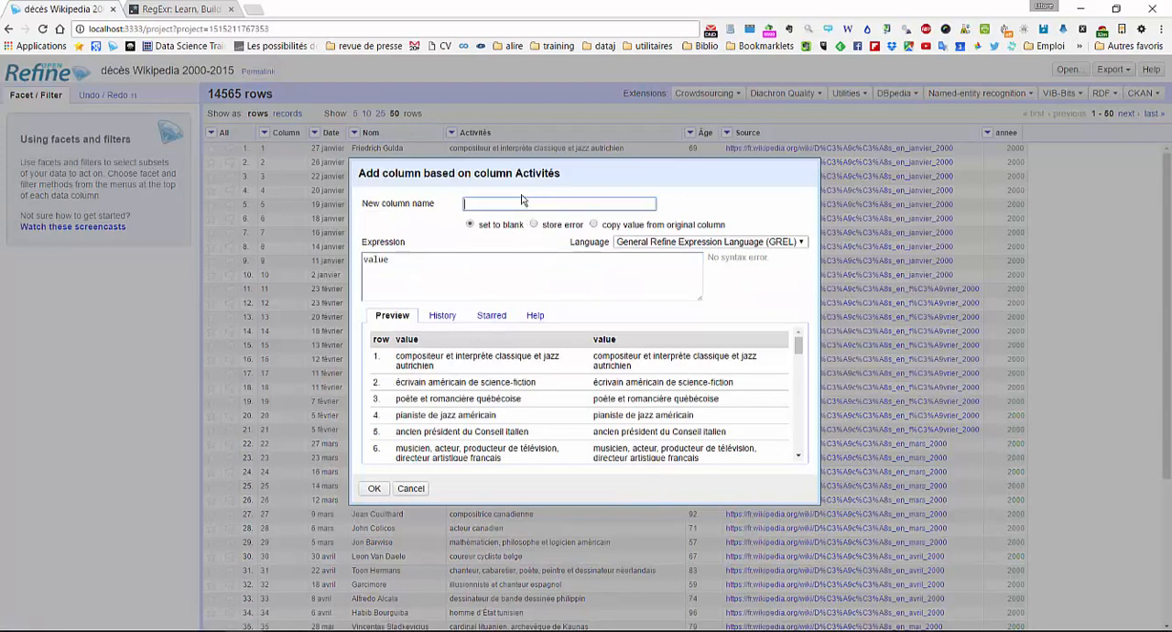
pyautogui.click(510, 275)
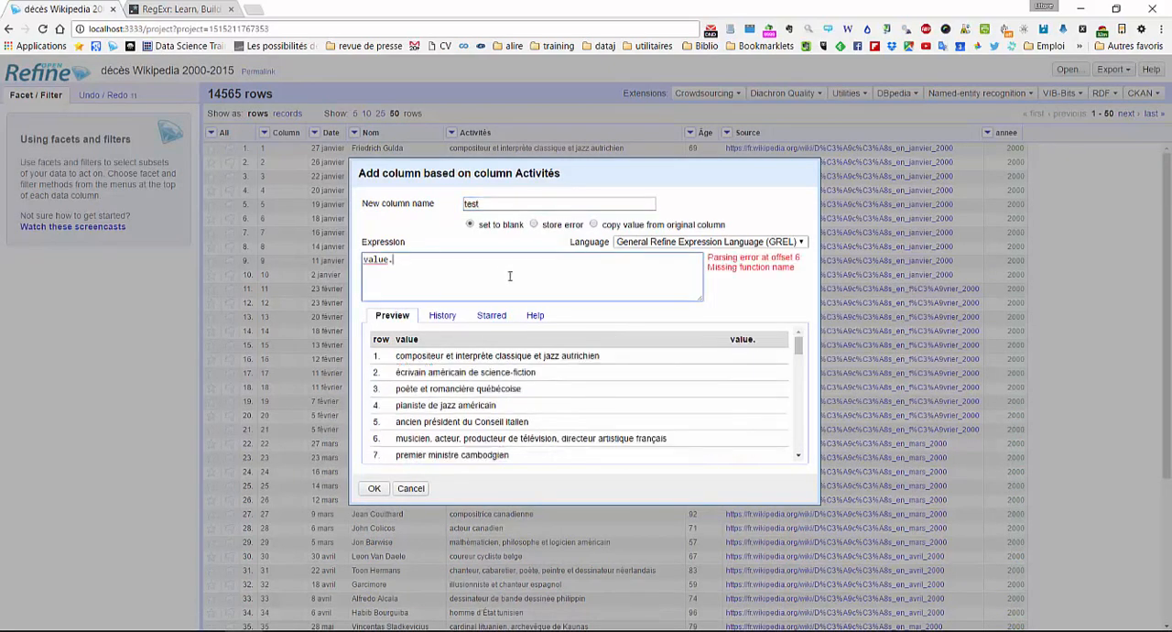
pyautogui.write('split(')
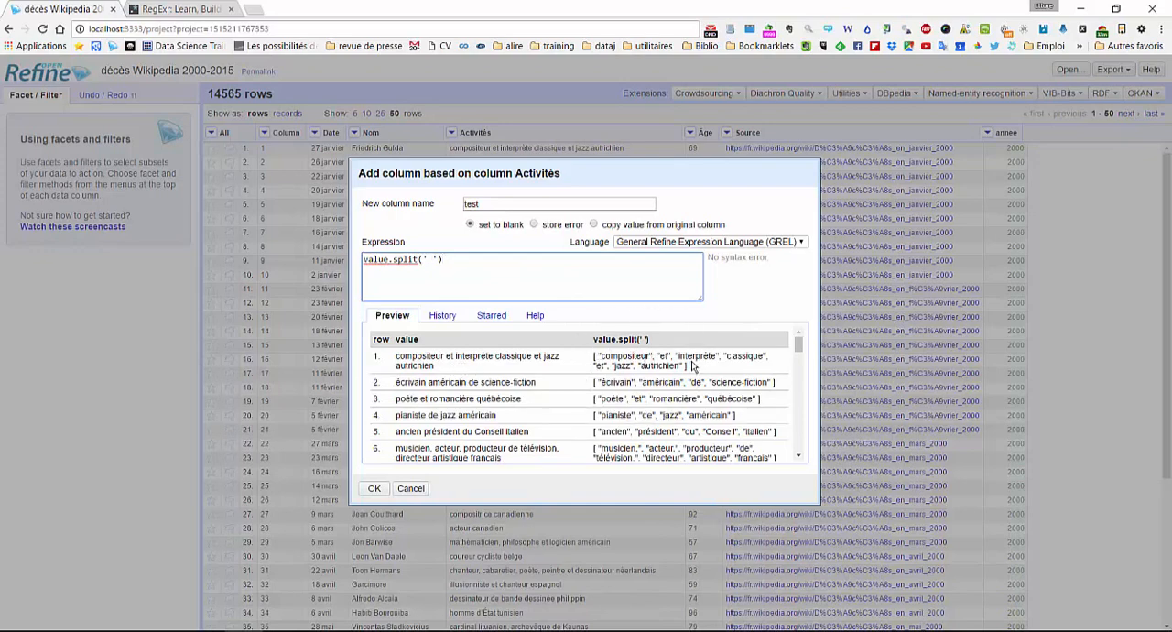
pyautogui.press('ctrl')
pyautogui.write('[')
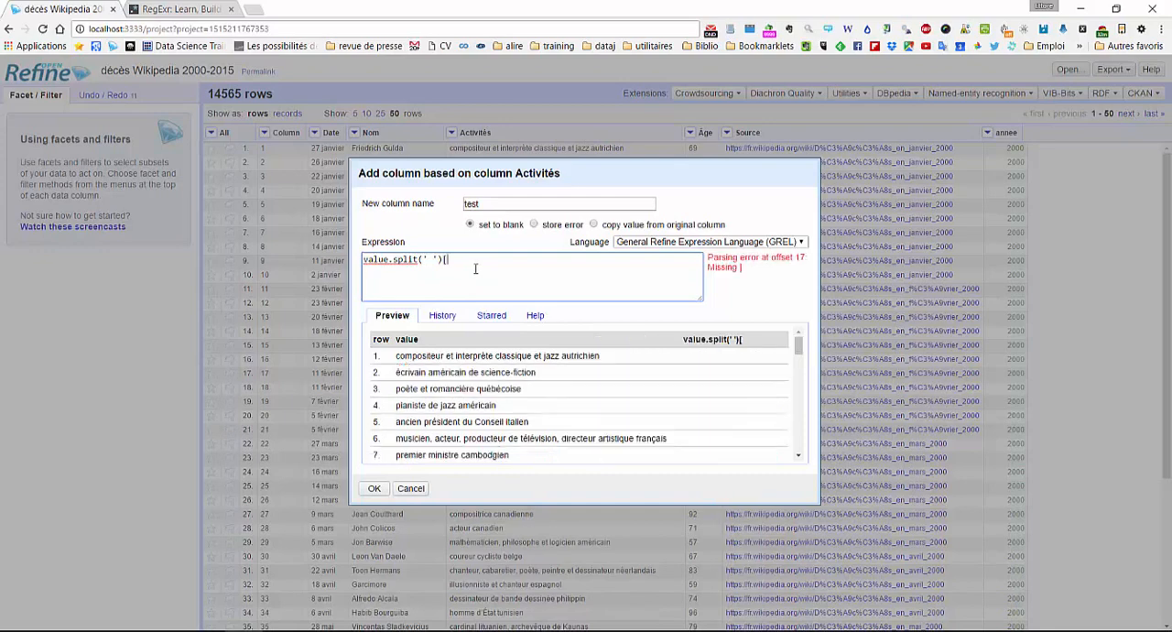
pyautogui.write('-1')
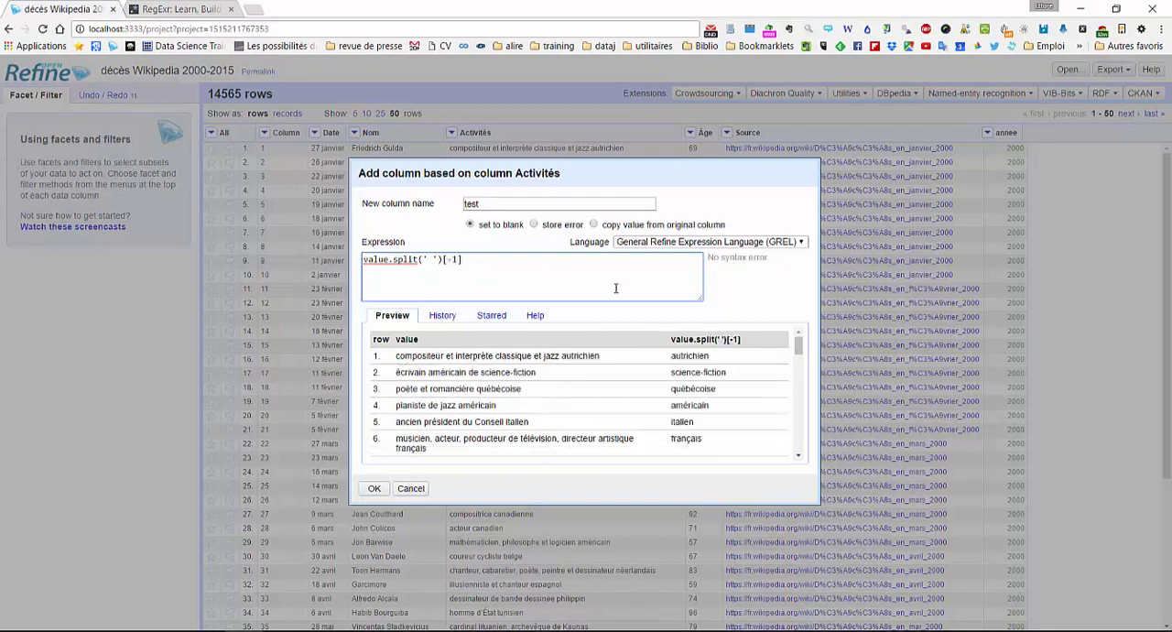
pyautogui.click(374, 489)
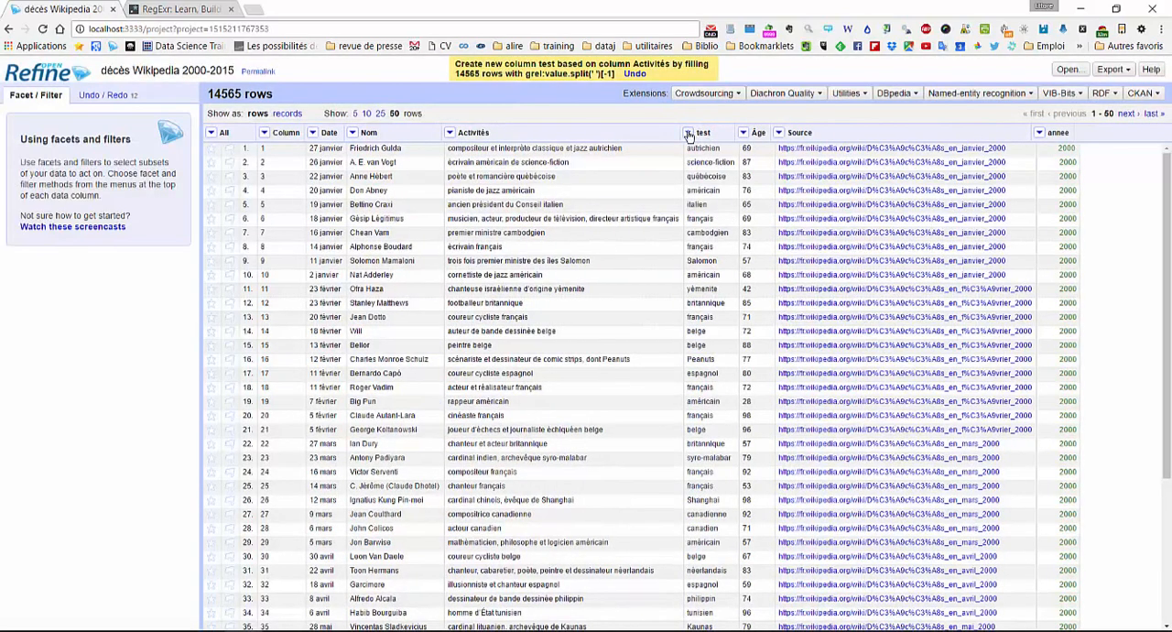
# - Create a text facet on the test column and enlarge it to show more values
pyautogui.click(688, 135)
pyautogui.moveTo(733, 149)
pyautogui.click(801, 151)
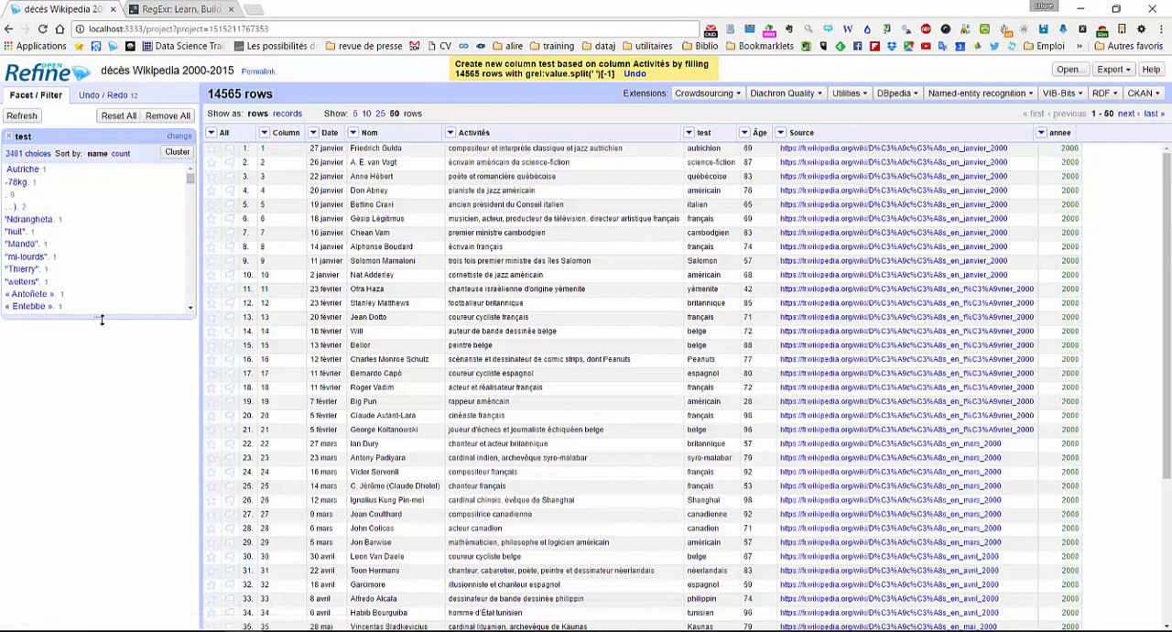
pyautogui.moveTo(98, 405); pyautogui.dragTo(100, 488)
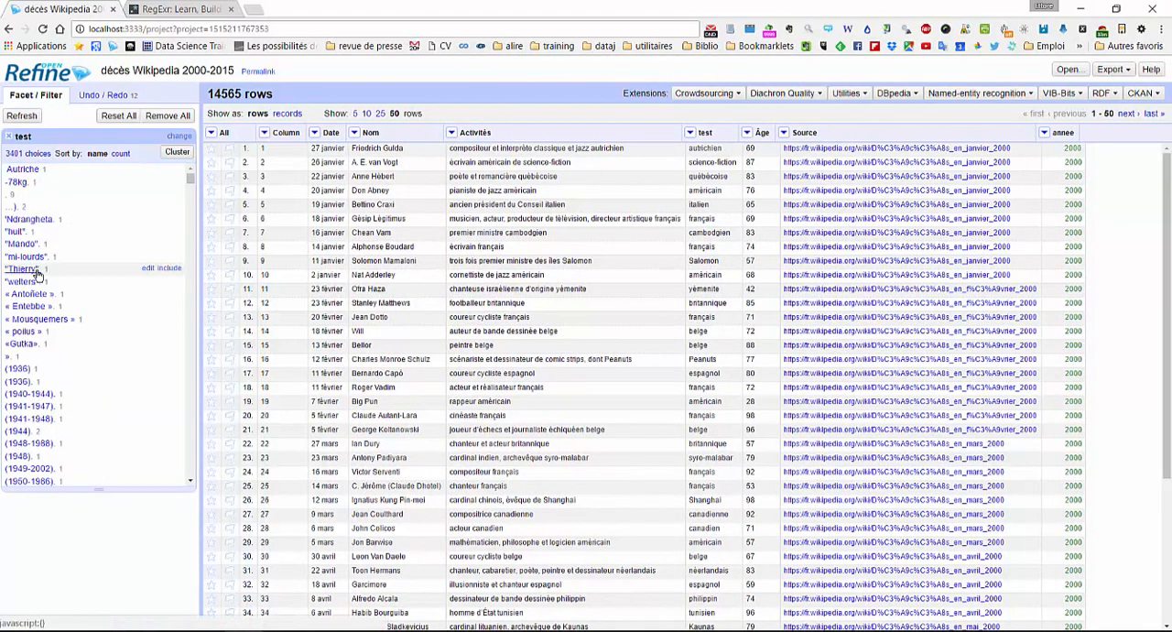
# - Examine the facet's extracted last words and compare them with the test column's rows for values that are not nationalities
pyautogui.scroll(-5, 37, 271)
pyautogui.scroll(-10, 40, 272)
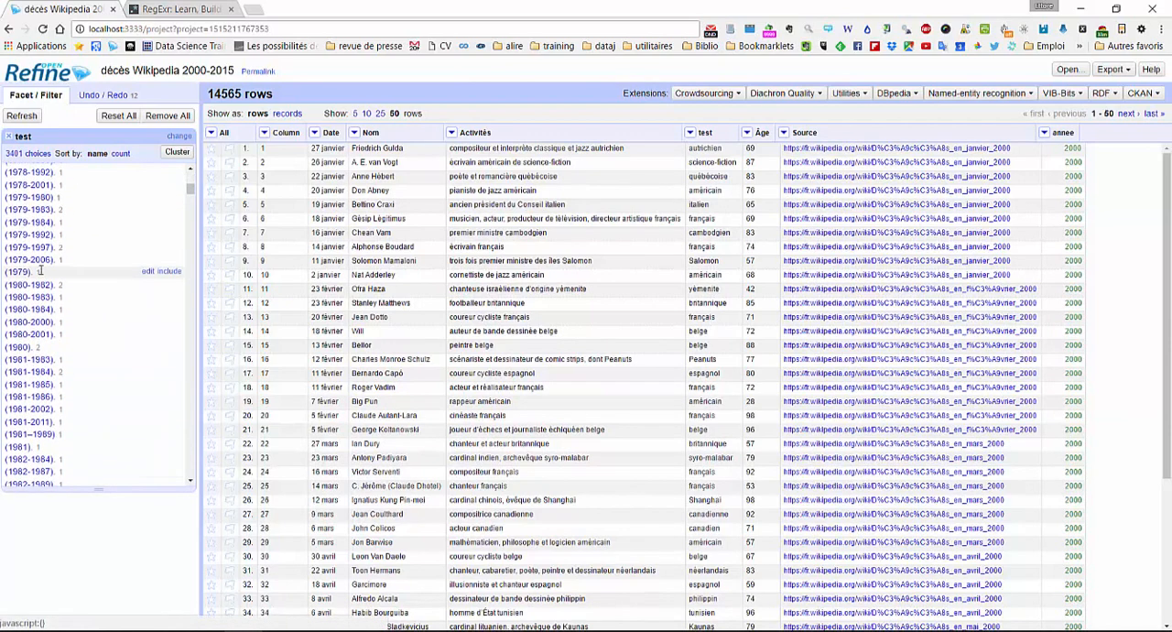
pyautogui.scroll(-10, 40, 273)
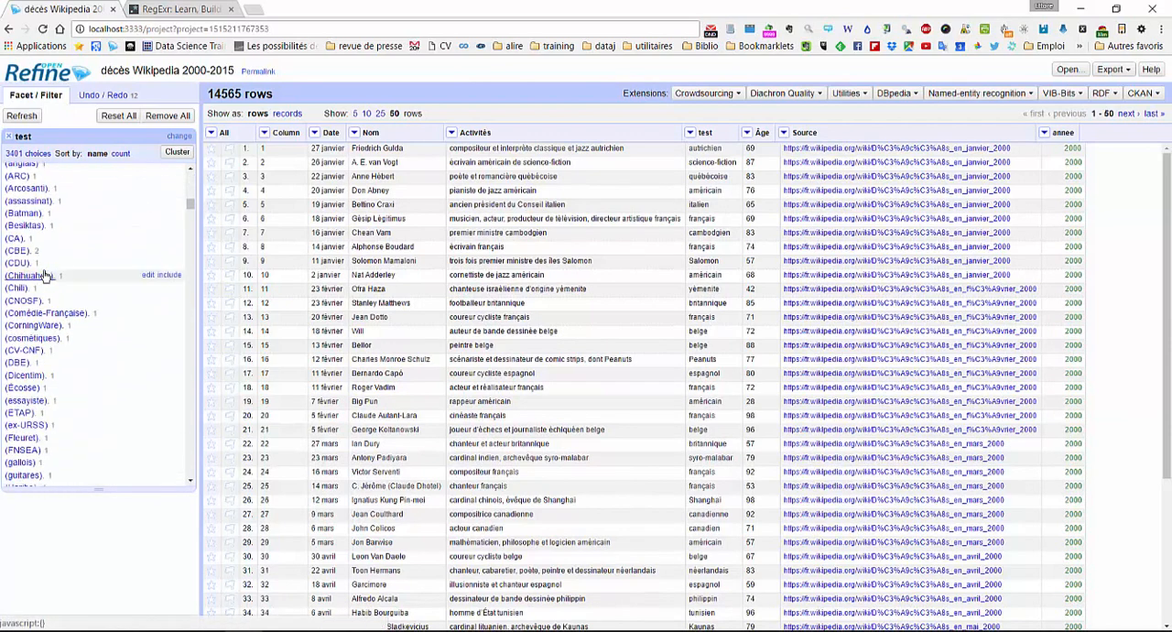
pyautogui.scroll(-10, 43, 276)
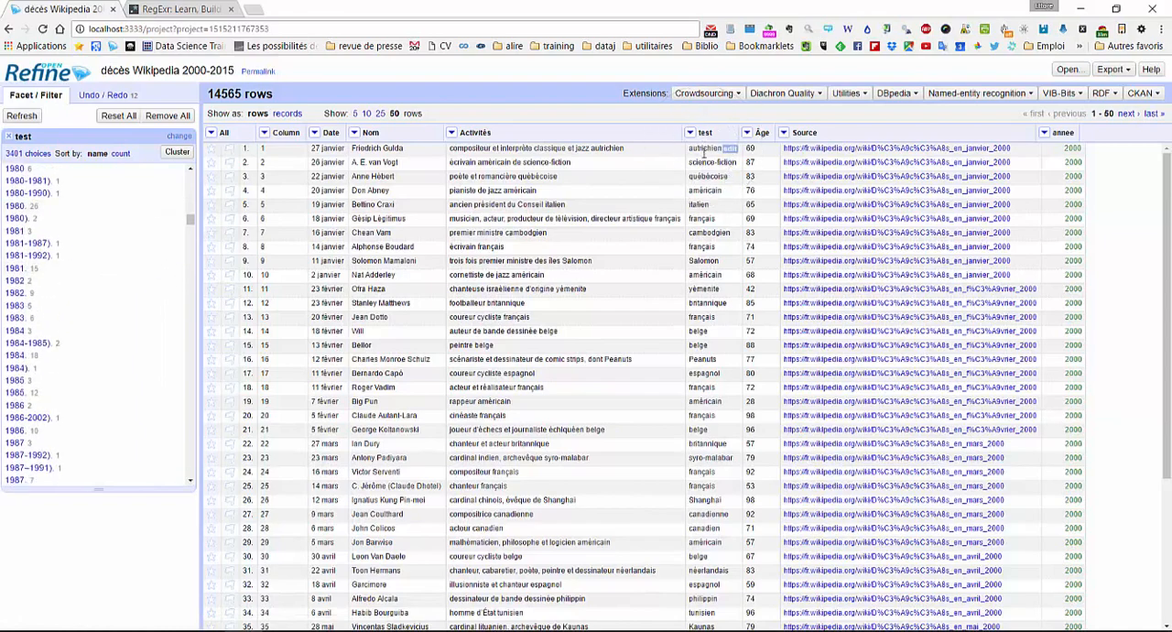
pyautogui.scroll(-2, 714, 366)
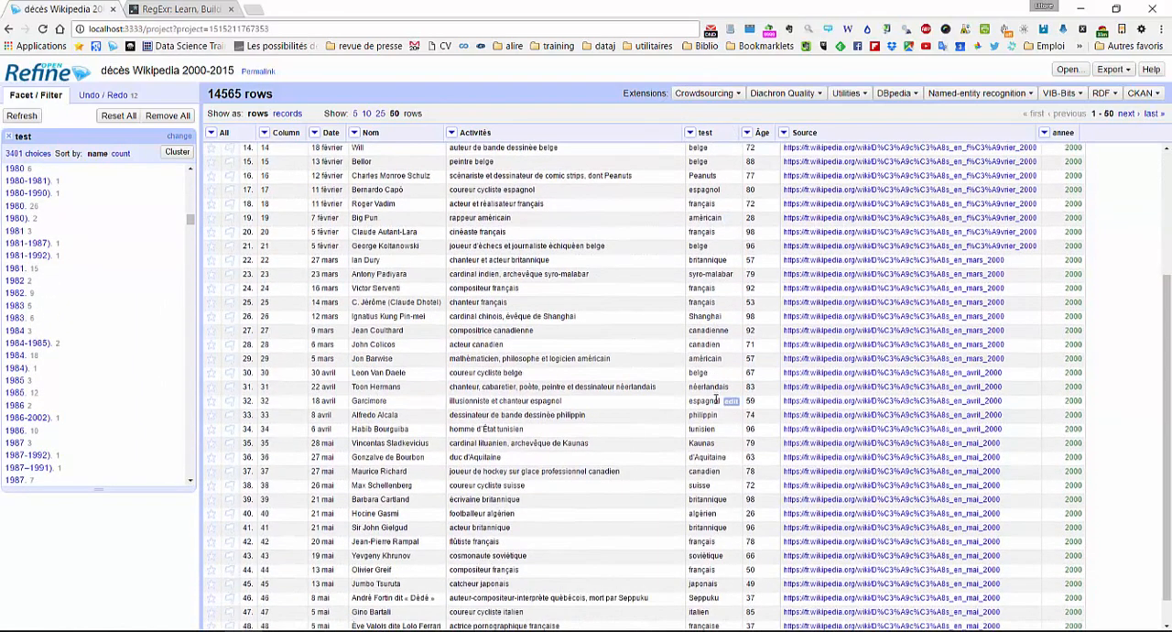
pyautogui.scroll(2, 700, 275)
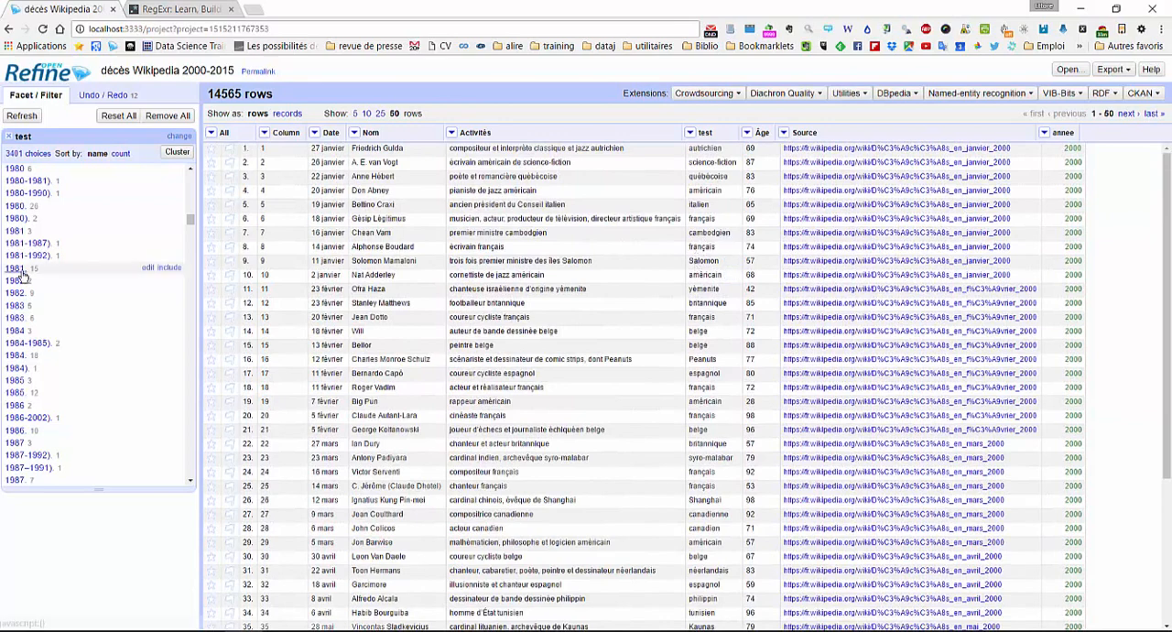
pyautogui.scroll(-5, 129, 258)
pyautogui.scroll(-7, 92, 274)
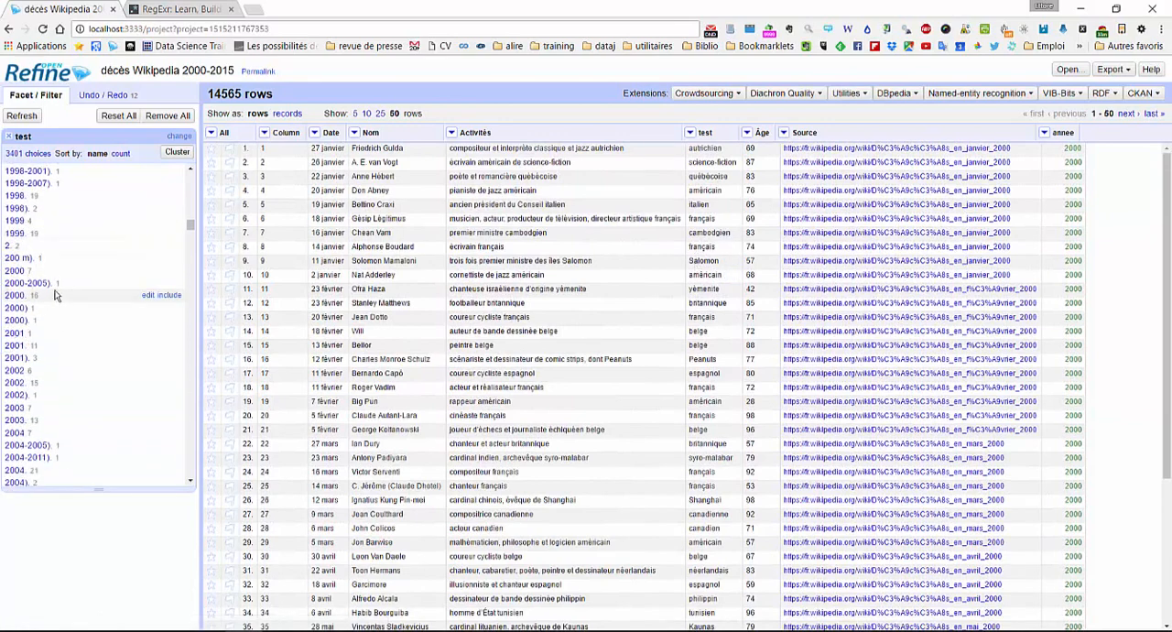
pyautogui.scroll(-15, 69, 289)
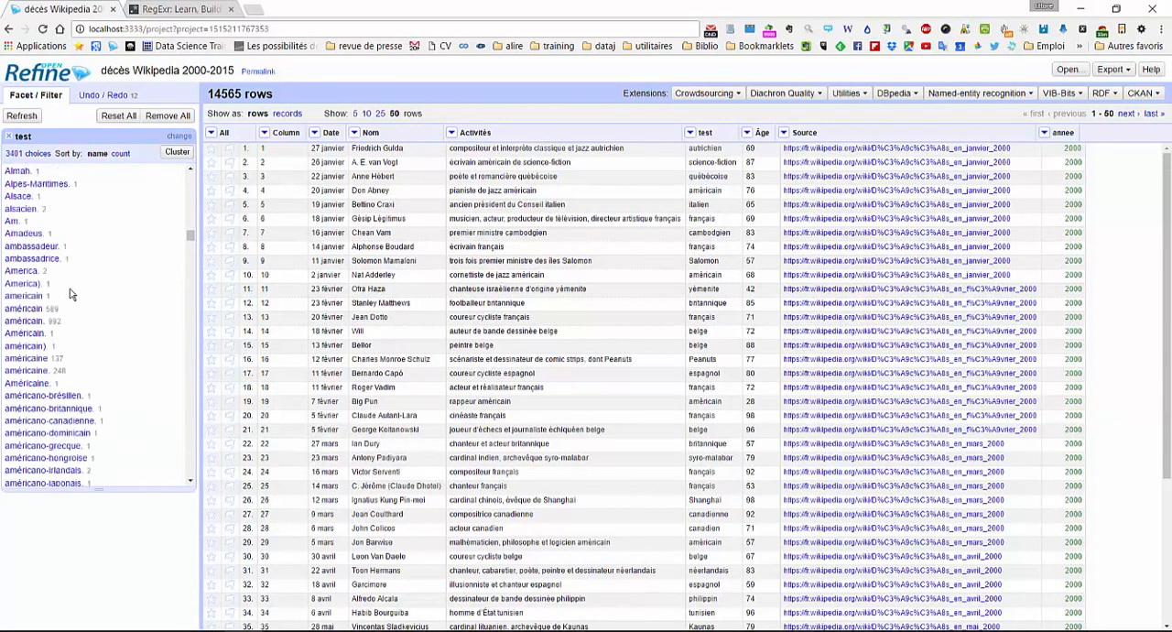
# - Close the test facet and remove the test column from the project
pyautogui.click(9, 137)
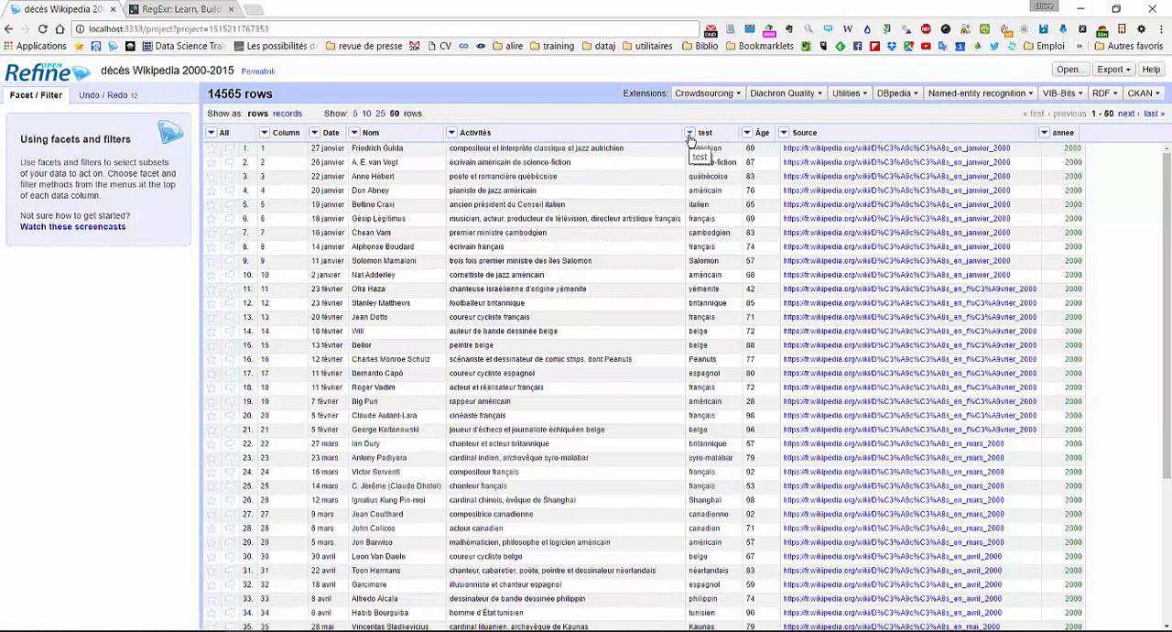
pyautogui.click(690, 136)
pyautogui.moveTo(723, 200)
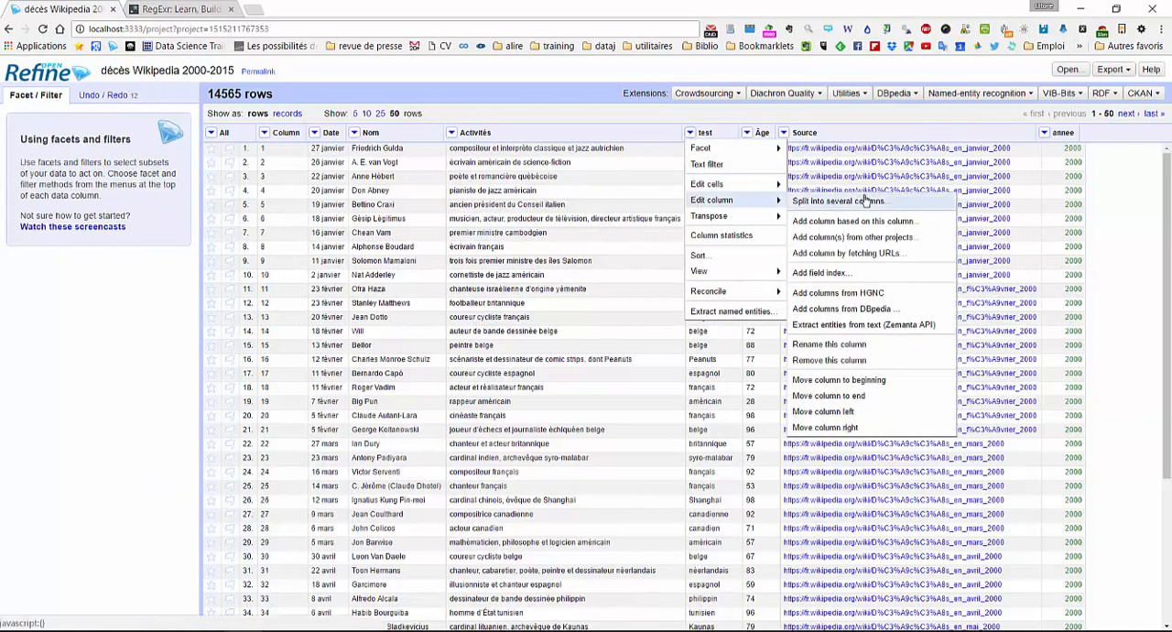
pyautogui.click(842, 361)
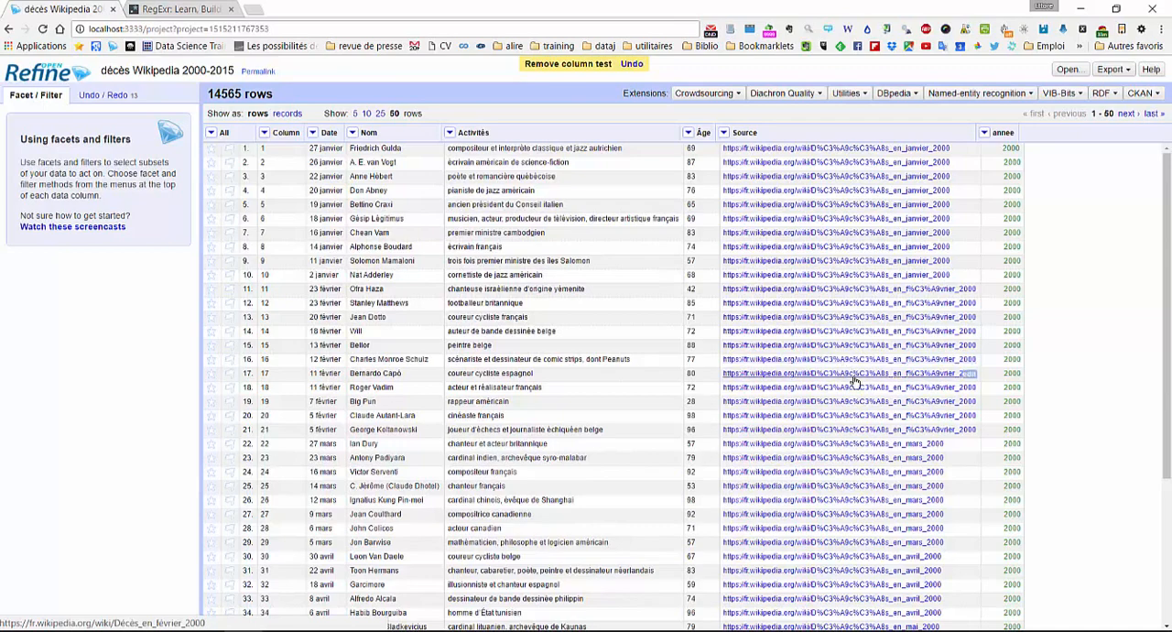
# - Switch to RegExr and replace the sample expression with the literal word "testing"
pyautogui.click(180, 8)
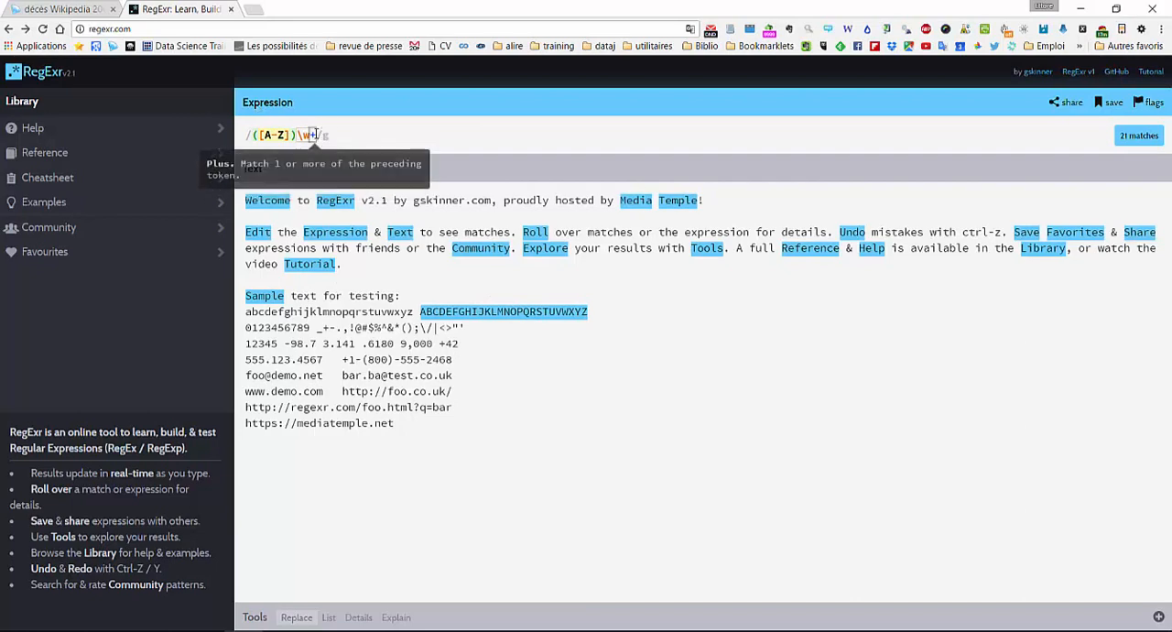
pyautogui.moveTo(314, 135); pyautogui.dragTo(191, 137)
pyautogui.press('BackSpace')
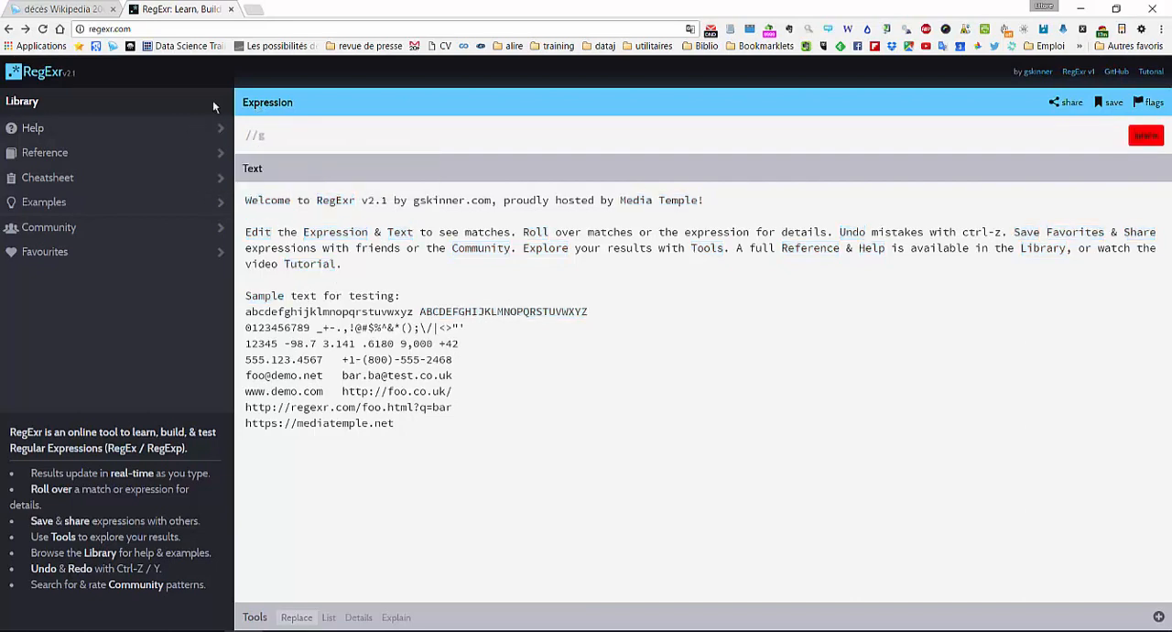
pyautogui.write('testing')
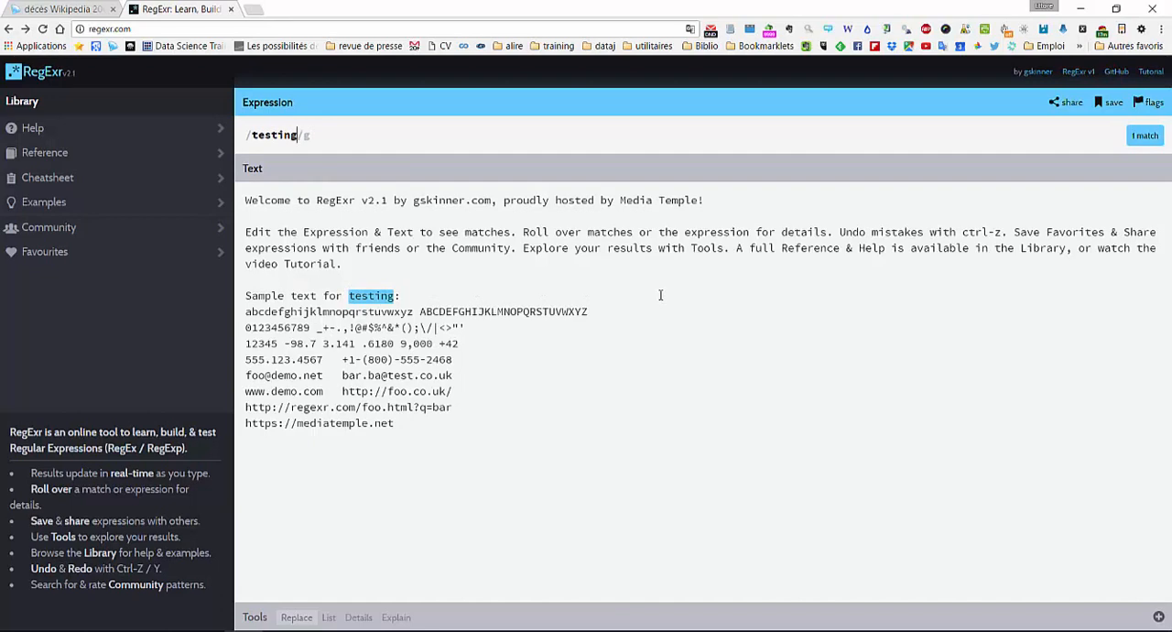
# - Replace the expression with \d to match any digit, view its explanation, and close the explanation
pyautogui.moveTo(295, 135); pyautogui.dragTo(241, 135)
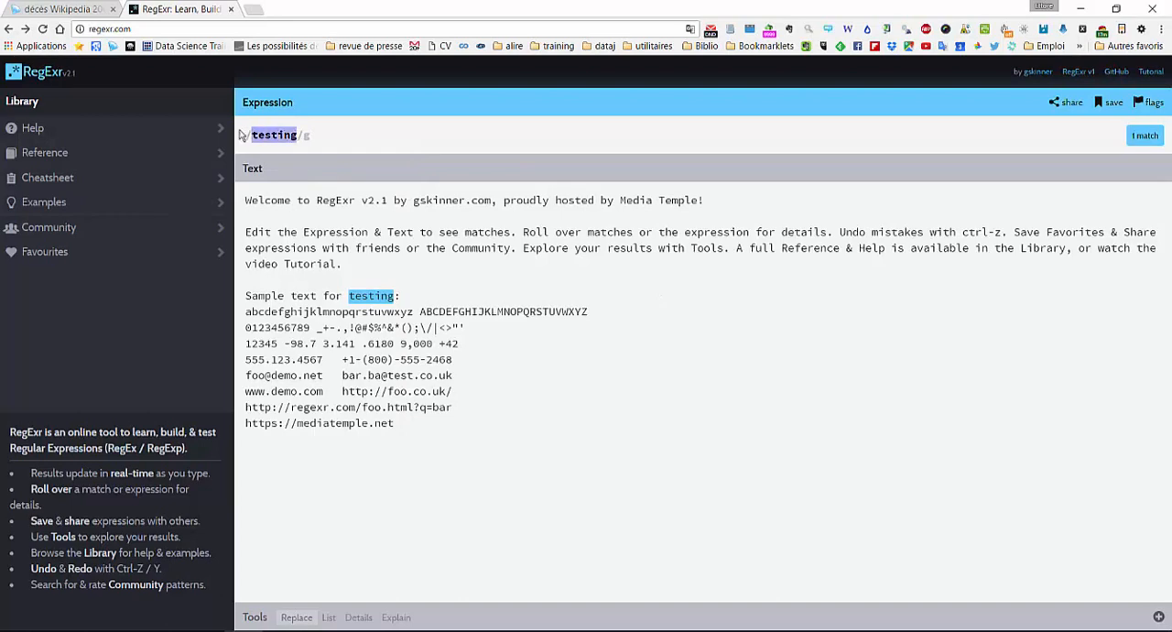
pyautogui.press('BackSpace')
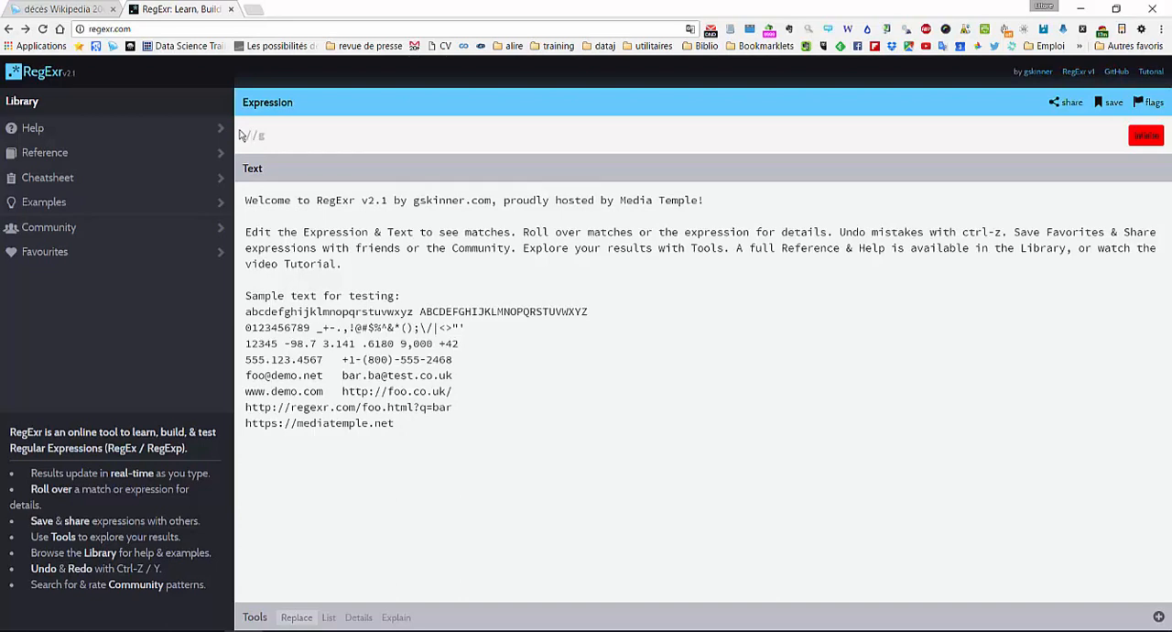
pyautogui.write('\\d')
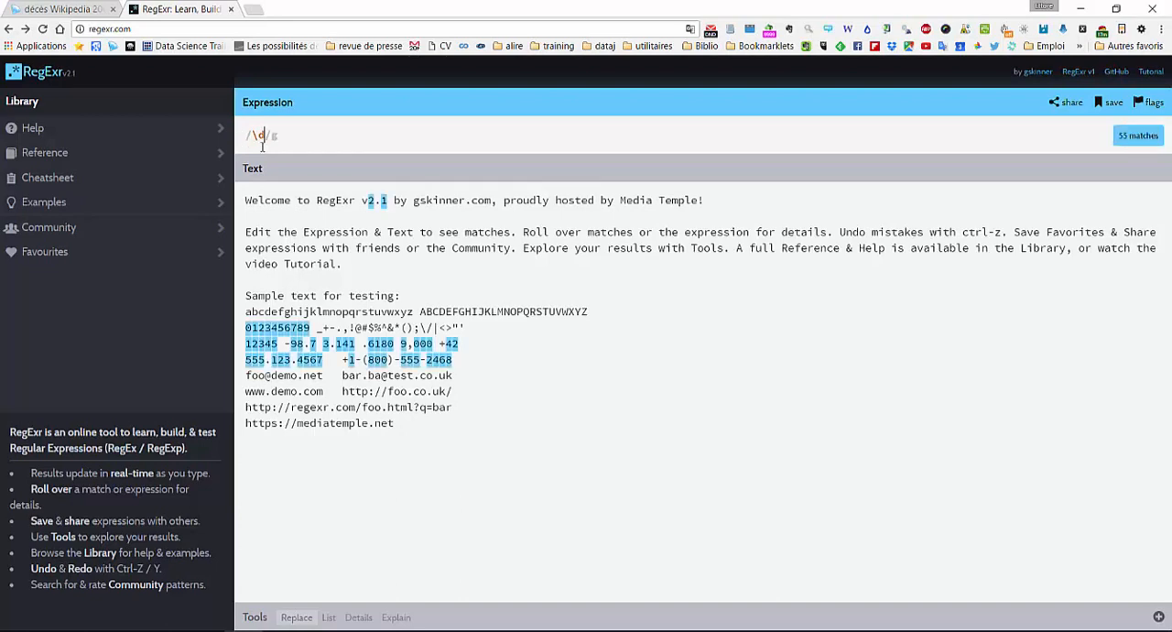
pyautogui.click(407, 620)
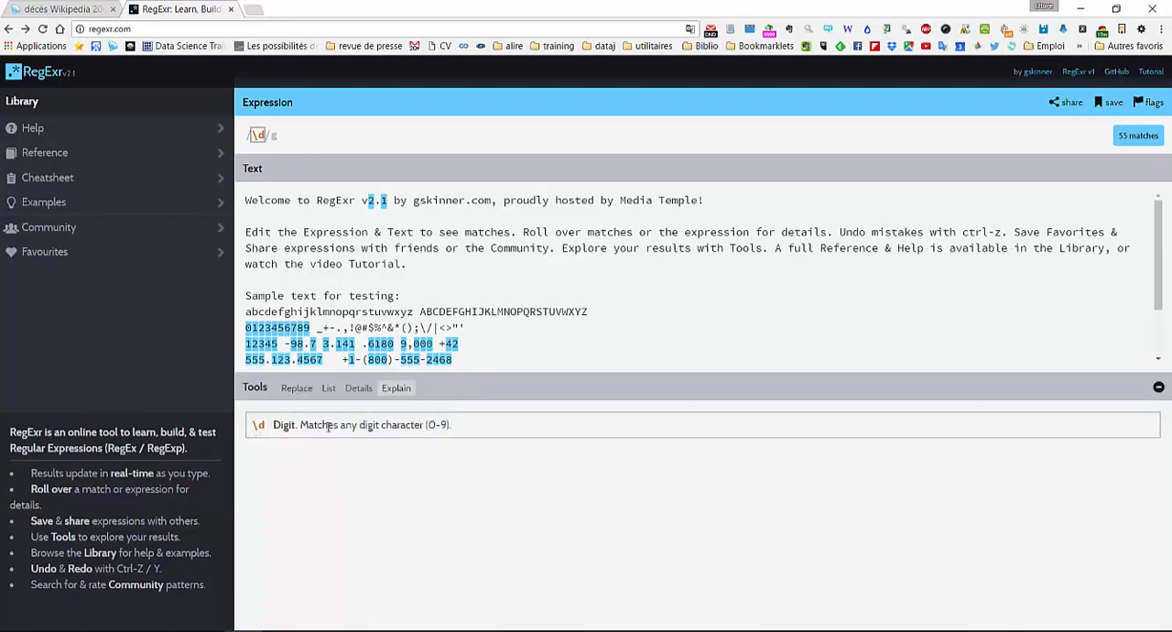
pyautogui.click(489, 396)
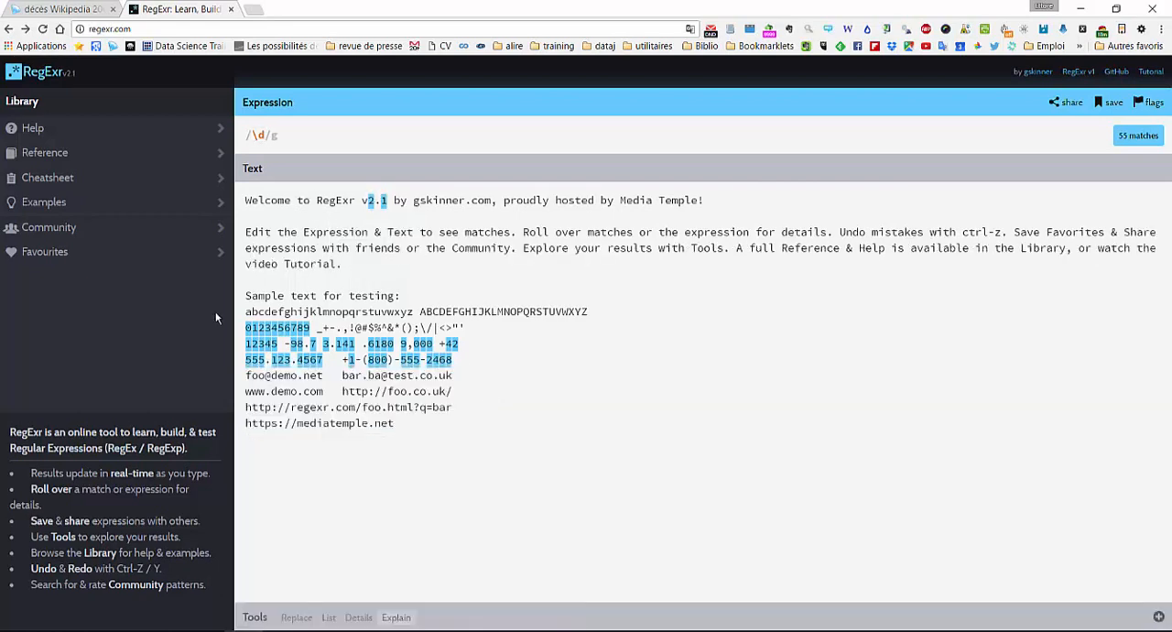
# - Extend the digit expression to \d+\s to match one or more digits followed by whitespace
pyautogui.moveTo(258, 341)
pyautogui.moveTo(271, 135)
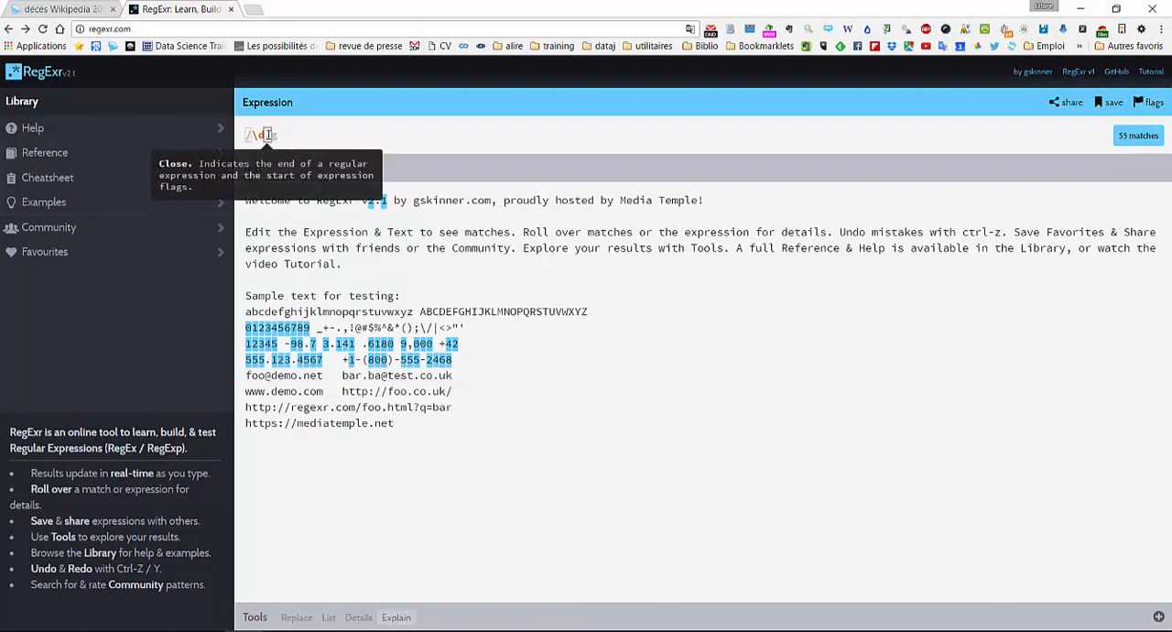
pyautogui.write('+')
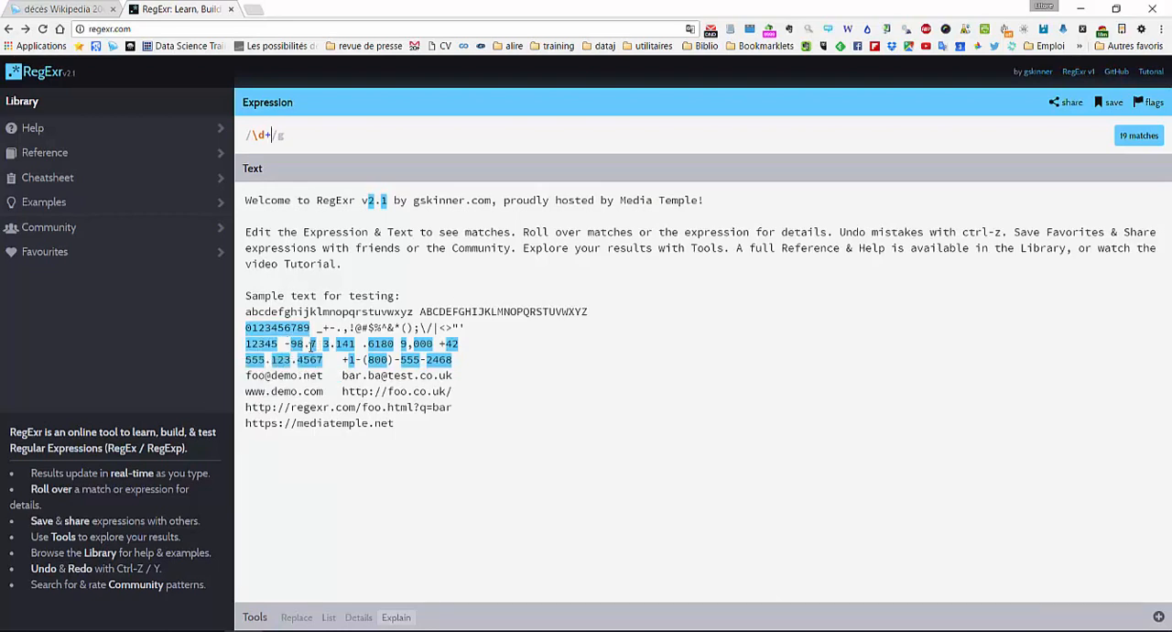
pyautogui.moveTo(314, 344)
pyautogui.write('\\')
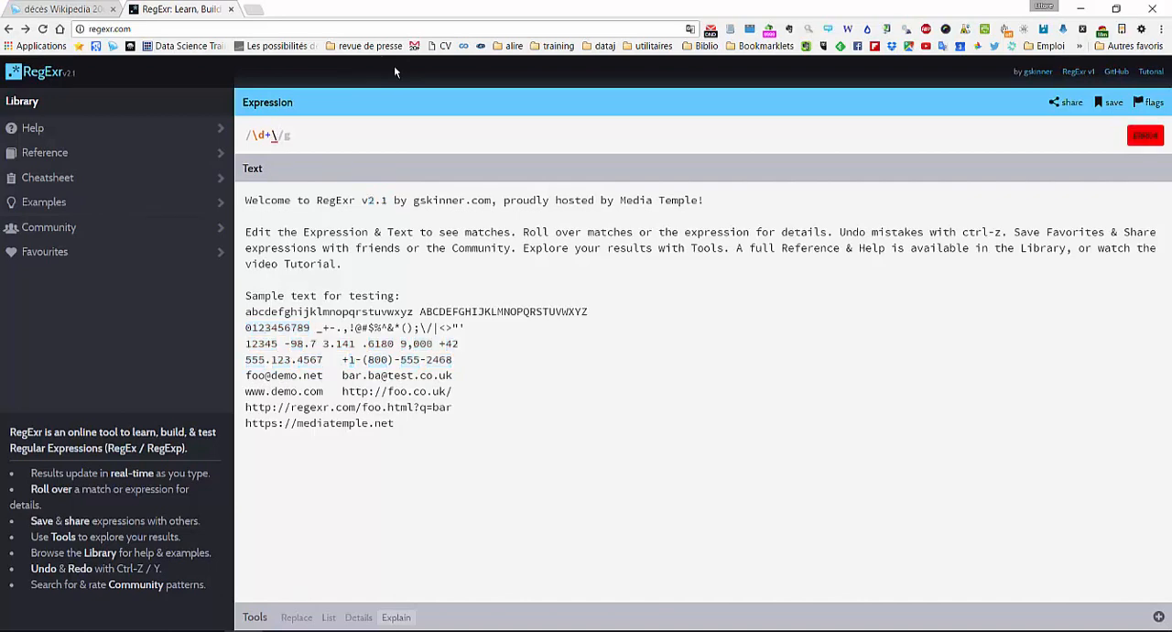
pyautogui.write('s')
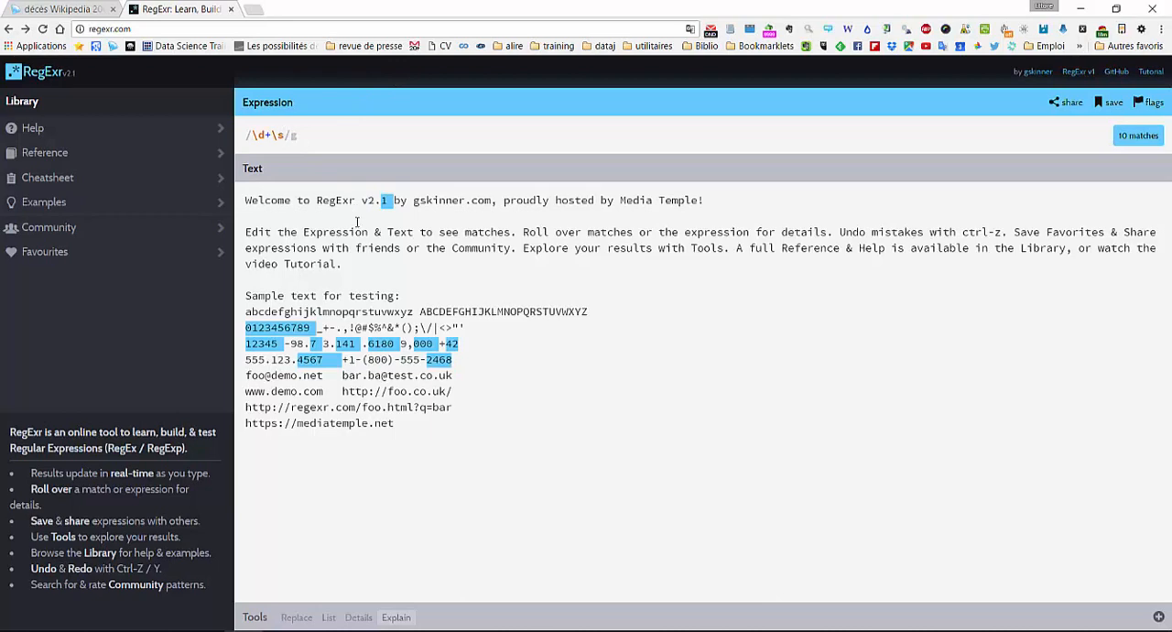
# - Replace the + quantifier with {5} to match exactly five digits before the whitespace
pyautogui.click(269, 135)
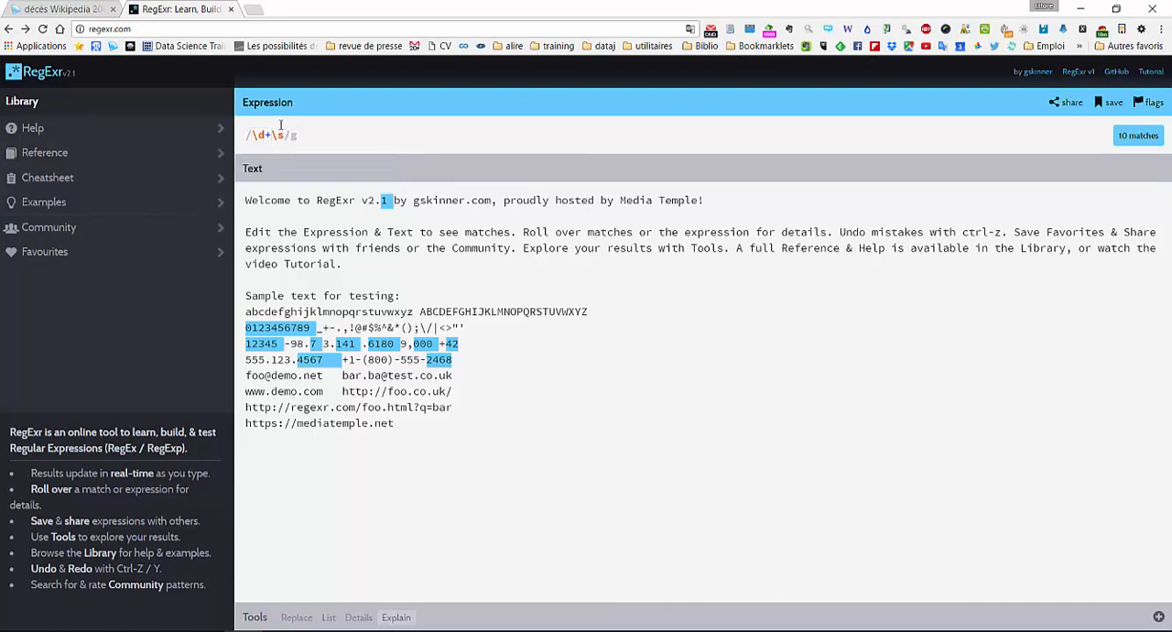
pyautogui.press('BackSpace')
pyautogui.write('{')
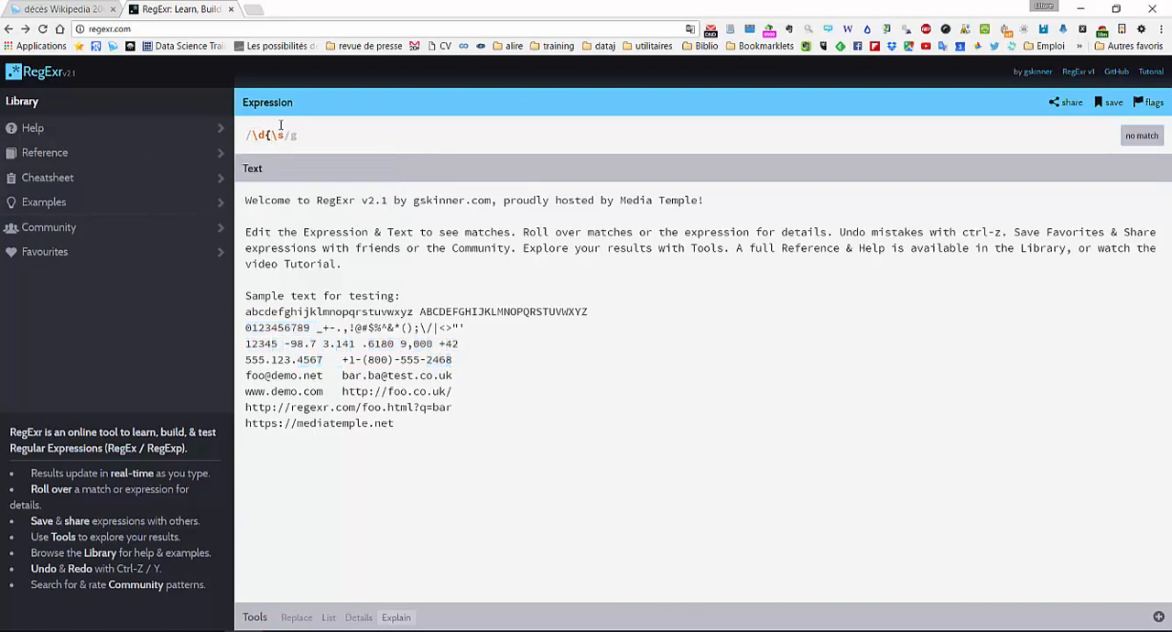
pyautogui.write('}')
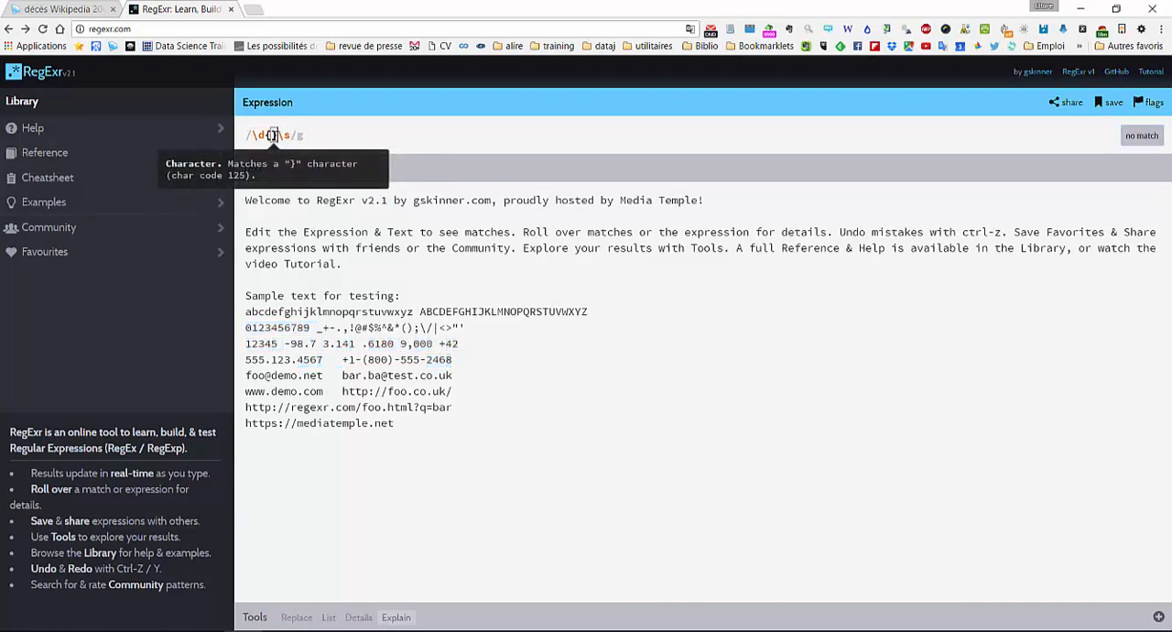
pyautogui.write('5')
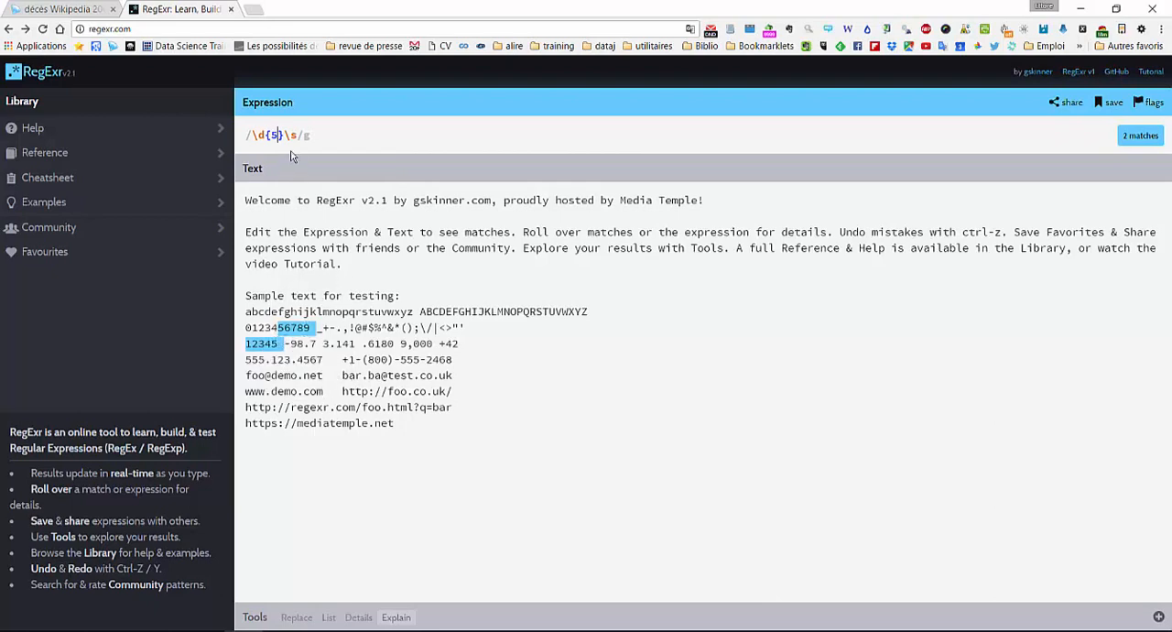
# - Clear the expression and open the Cheatsheet, checking the dataset in OpenRefine before returning to RegExr
pyautogui.moveTo(301, 135); pyautogui.dragTo(248, 136)
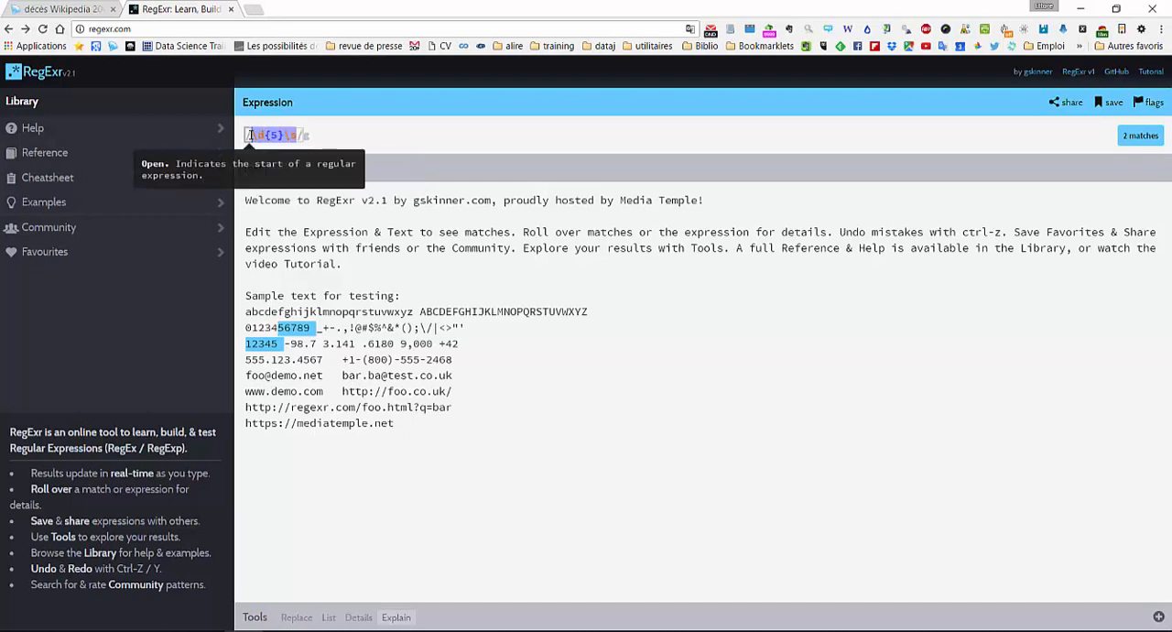
pyautogui.press('BackSpace')
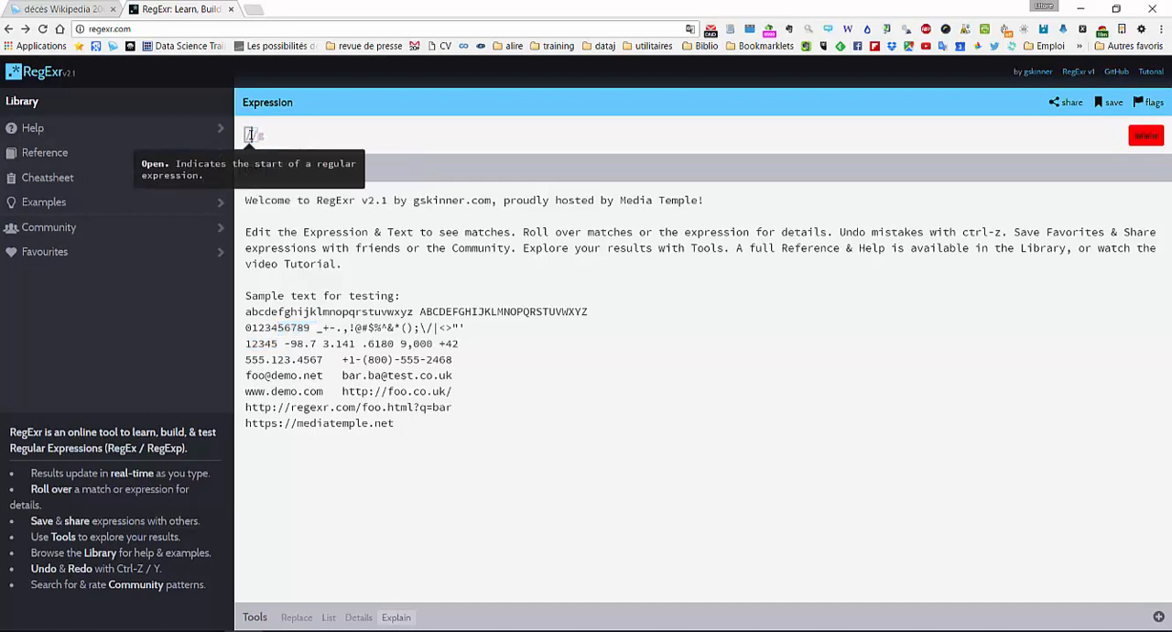
pyautogui.click(51, 179)
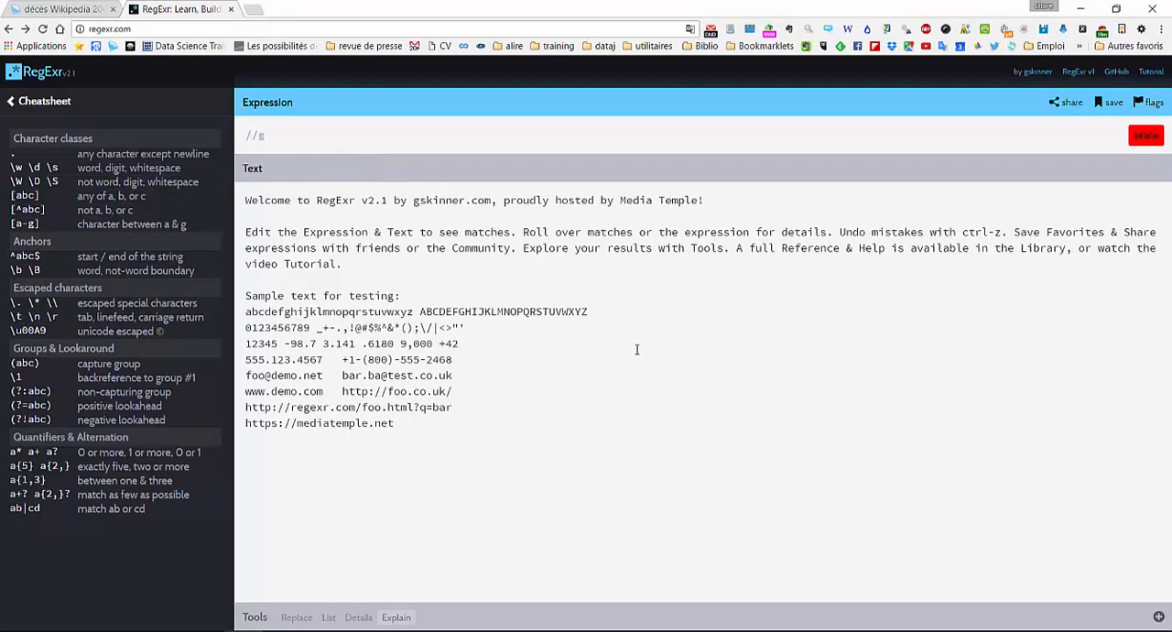
pyautogui.click(72, 11)
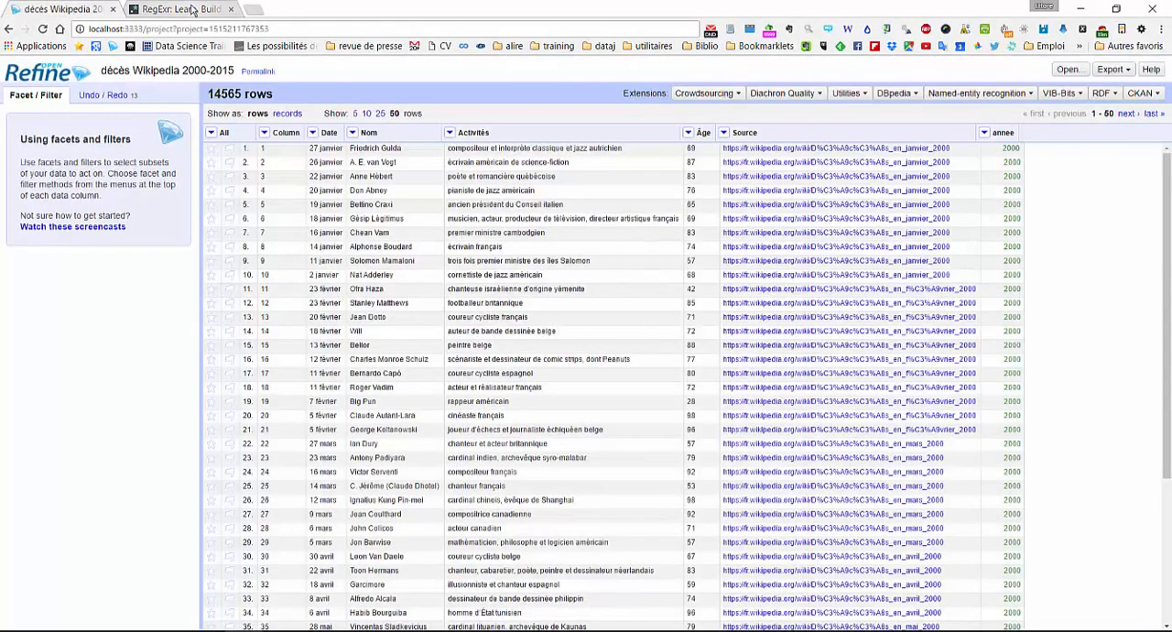
pyautogui.click(192, 9)
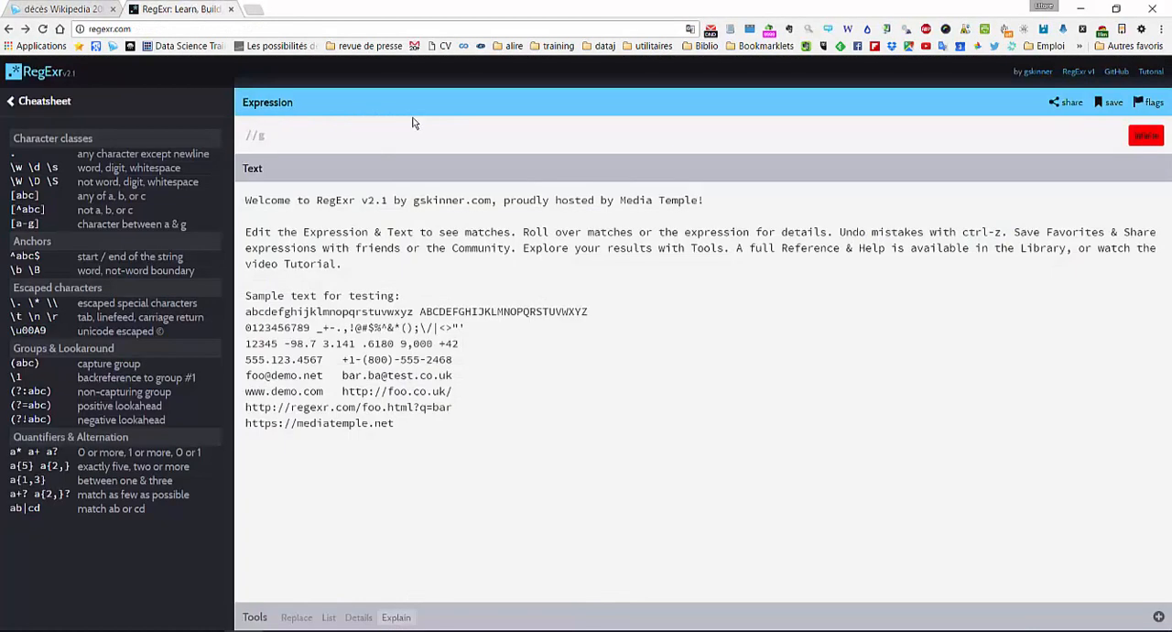
# - Enter . as the expression to match any character, then view and close its explanation
pyautogui.write('.')
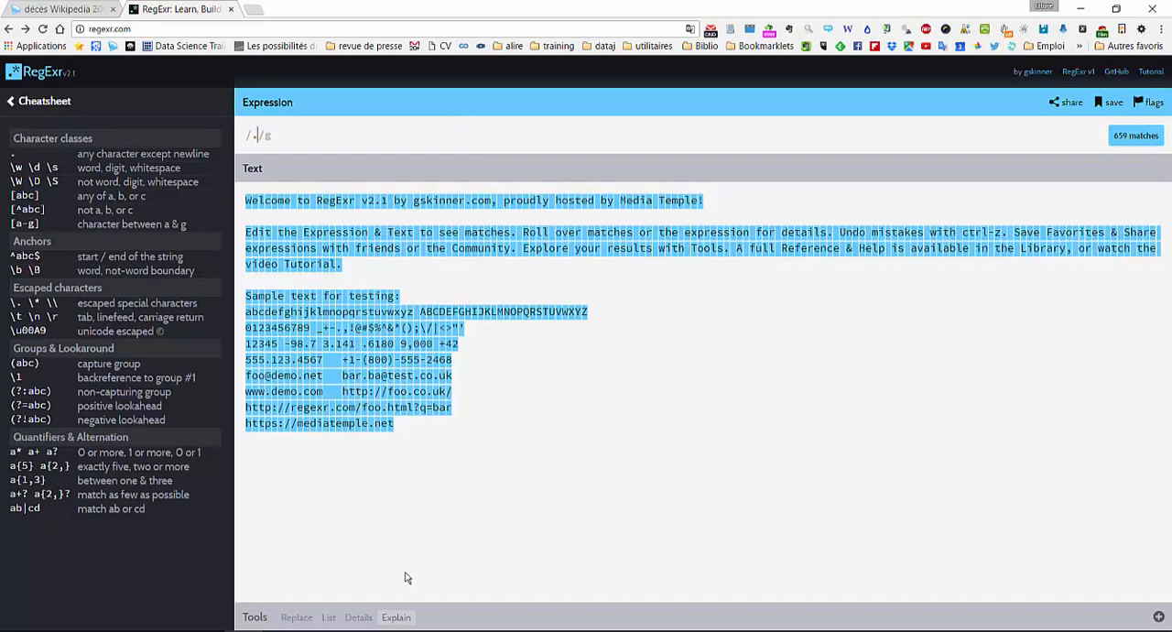
pyautogui.click(401, 618)
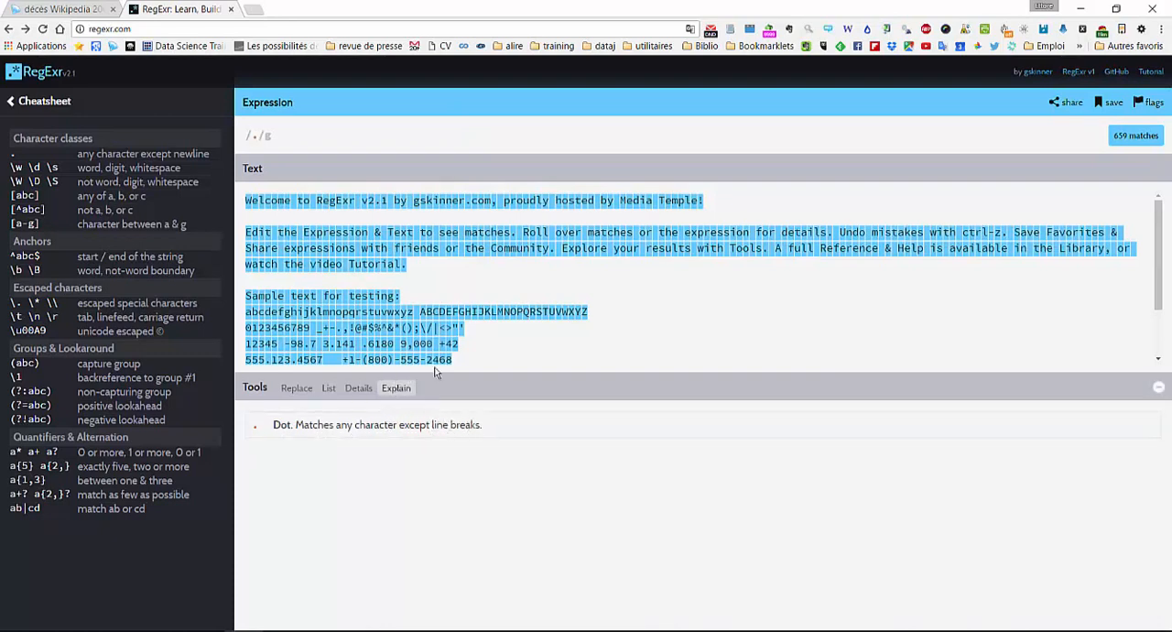
pyautogui.click(685, 388)
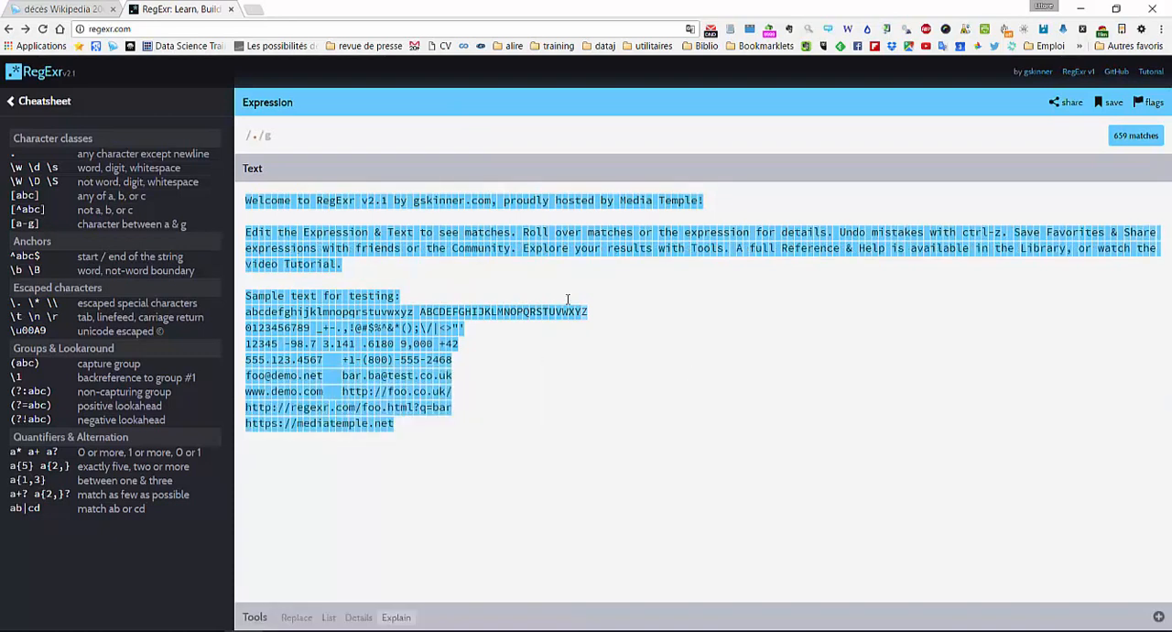
# - Extend the dot expression to .+ to match one or more characters, inspect a match, and clear the expression
pyautogui.click(260, 134)
pyautogui.write('+')
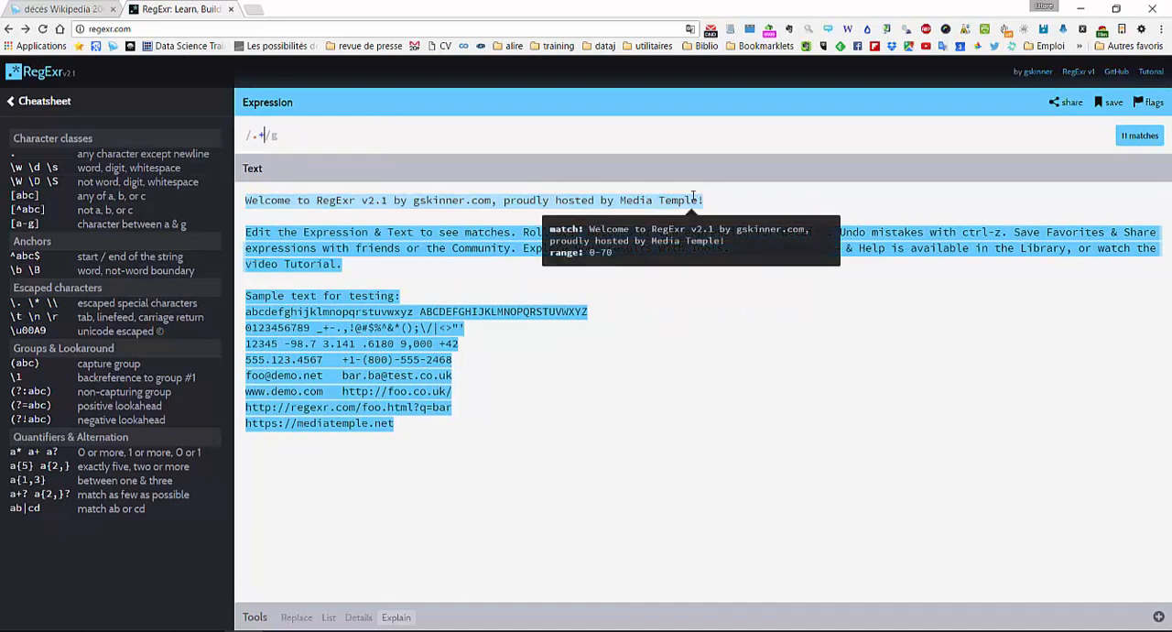
pyautogui.press('BackSpace')
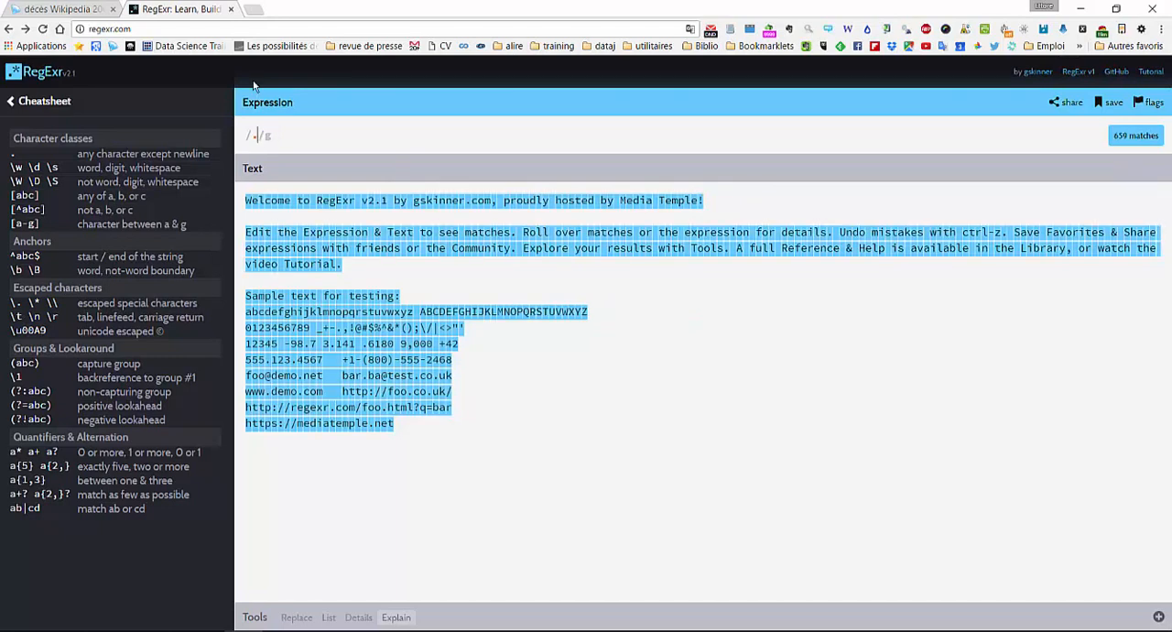
pyautogui.press('BackSpace')
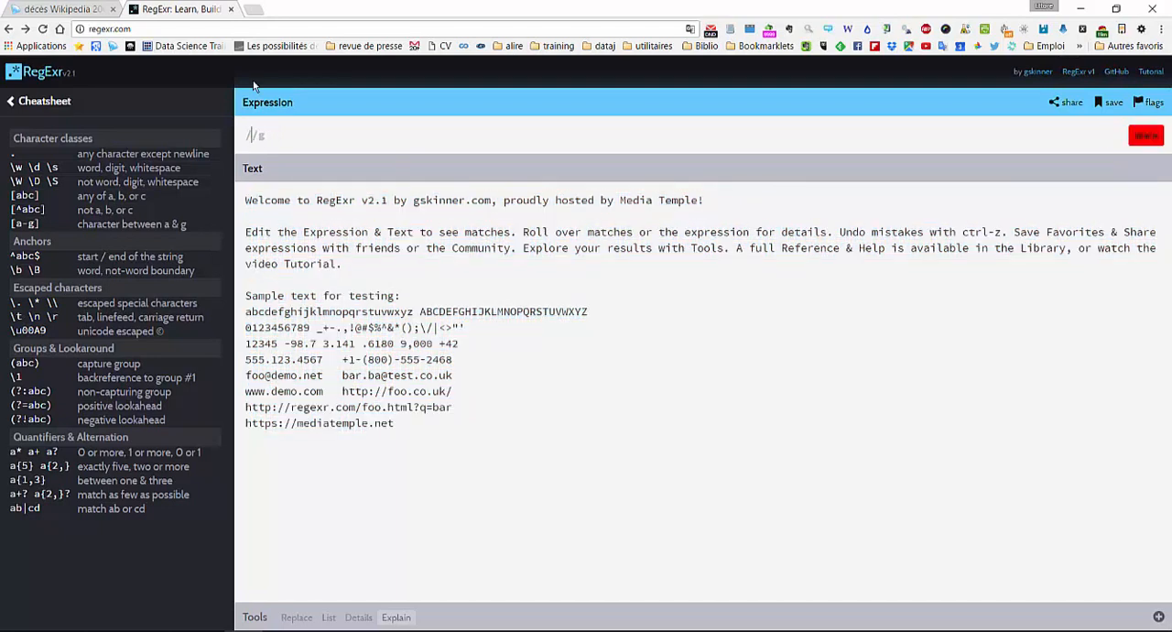
# - Enter the expression chien(ne)? to match the word "chien" with an optional "ne" ending
pyautogui.write('?')
pyautogui.moveTo(251, 134)
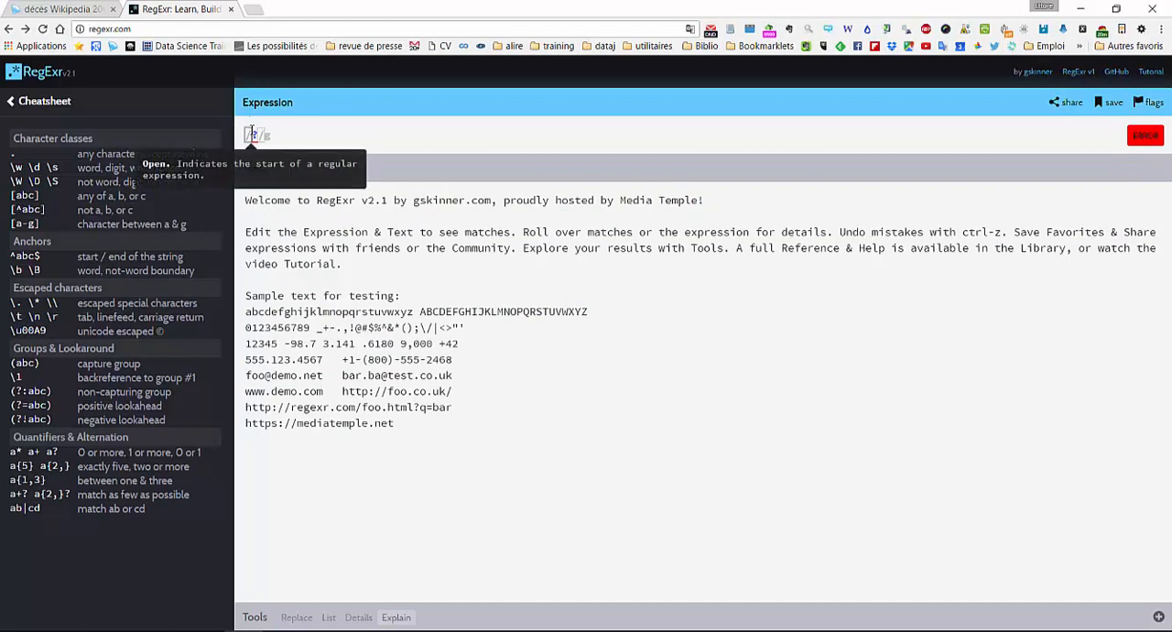
pyautogui.write('chien')
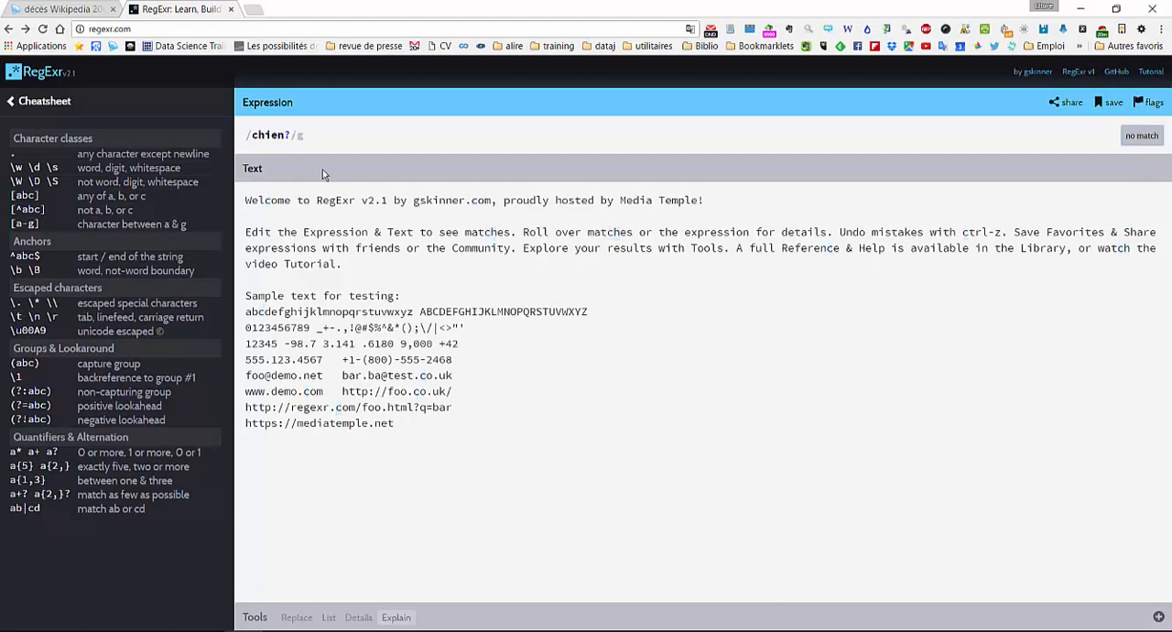
pyautogui.write('(ne)')
# - Add the test words "chien Chienne" on a separate line at the end of the sample text
pyautogui.click(480, 420)
pyautogui.press('Return')
pyautogui.press('Return')
pyautogui.write('chien Chienne')
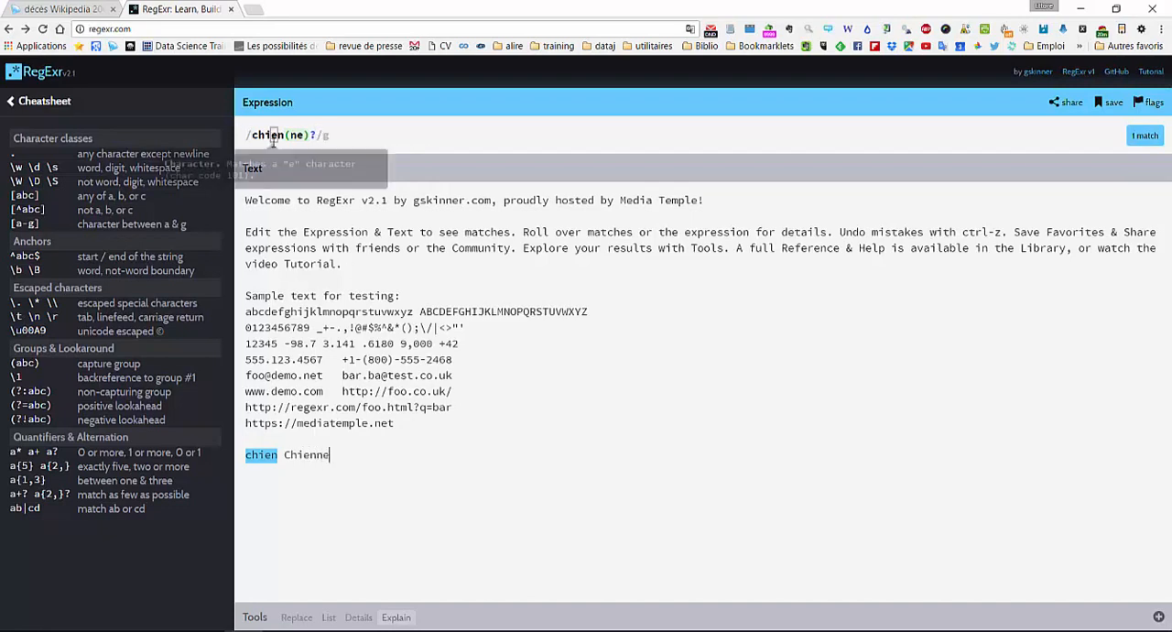
pyautogui.moveTo(295, 137)
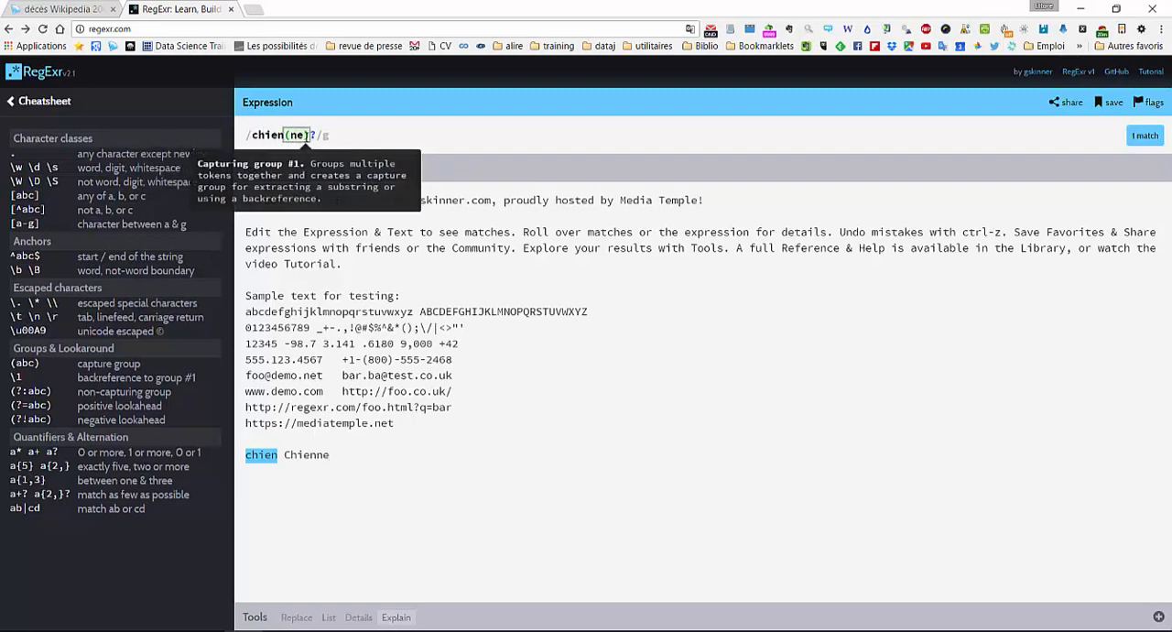
# - Enable the ignore case (i) flag so the expression matches both lowercase and capitalised words
pyautogui.click(1155, 105)
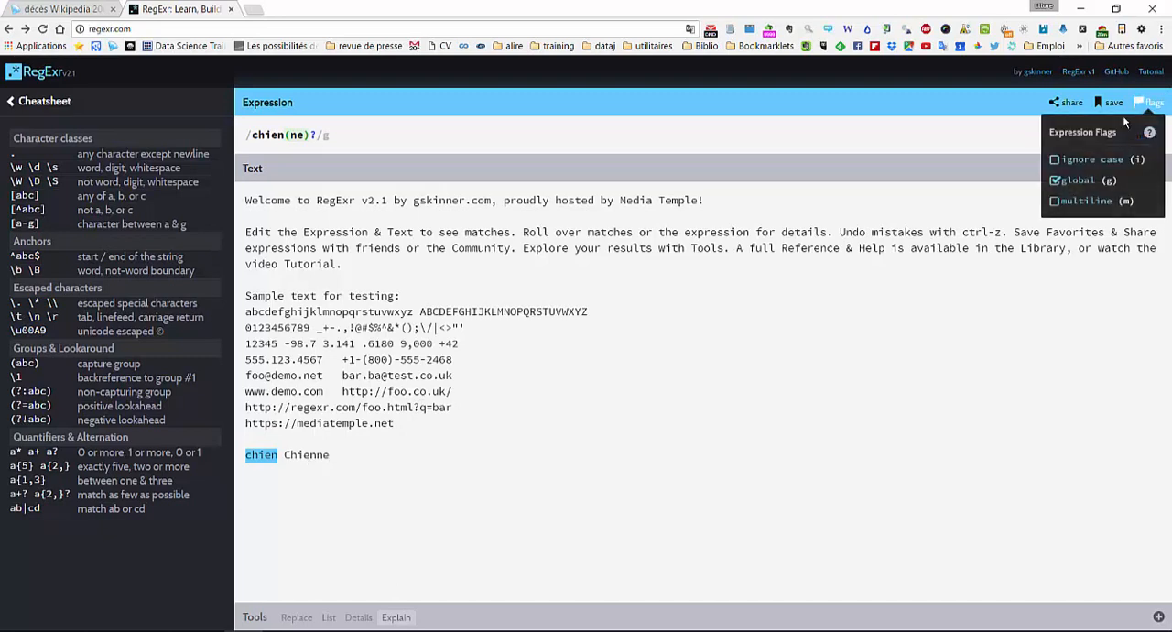
pyautogui.click(1096, 161)
pyautogui.moveTo(271, 456)
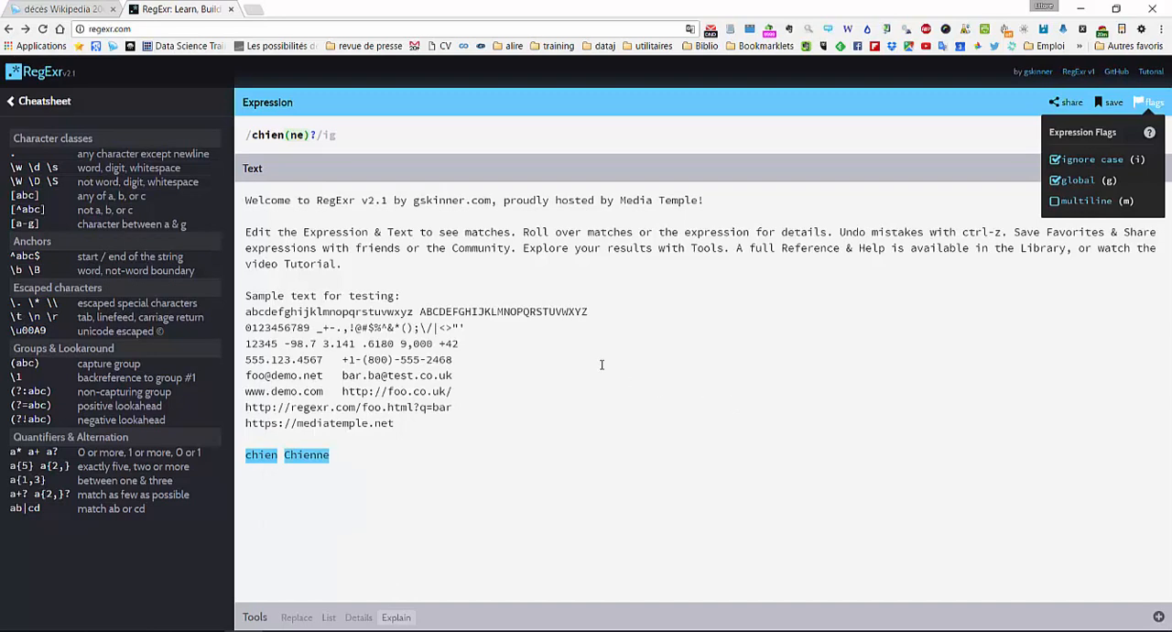
# - Clear the expression and put the second sample e-mail address on its own line, set apart by blank lines
pyautogui.moveTo(320, 136); pyautogui.dragTo(212, 141)
pyautogui.press('BackSpace')
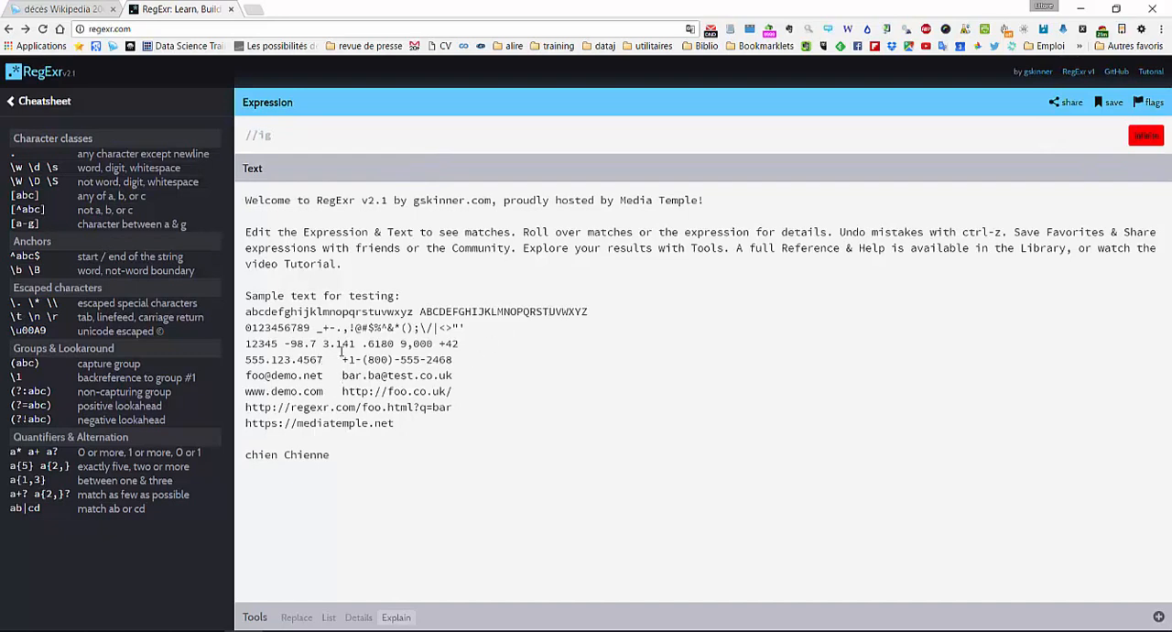
pyautogui.press('Return')
pyautogui.press('Return')
pyautogui.click(374, 405)
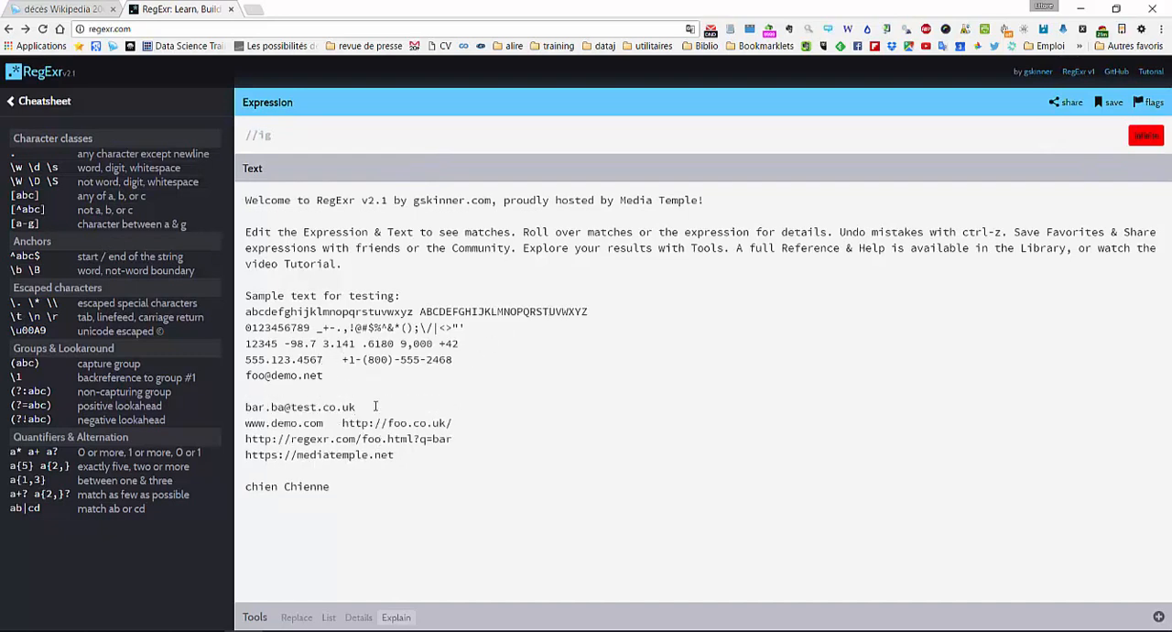
pyautogui.press('Return')
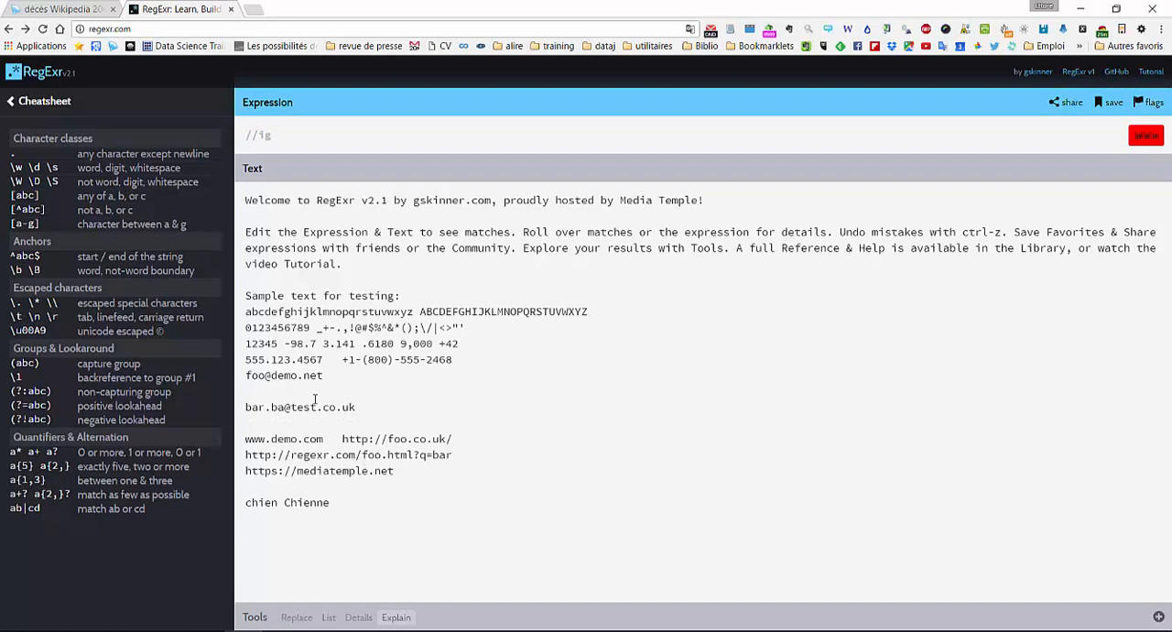
# - Enter the expression .+@.+ to match characters on both sides of an @ sign
pyautogui.click(252, 134)
pyautogui.write('.')
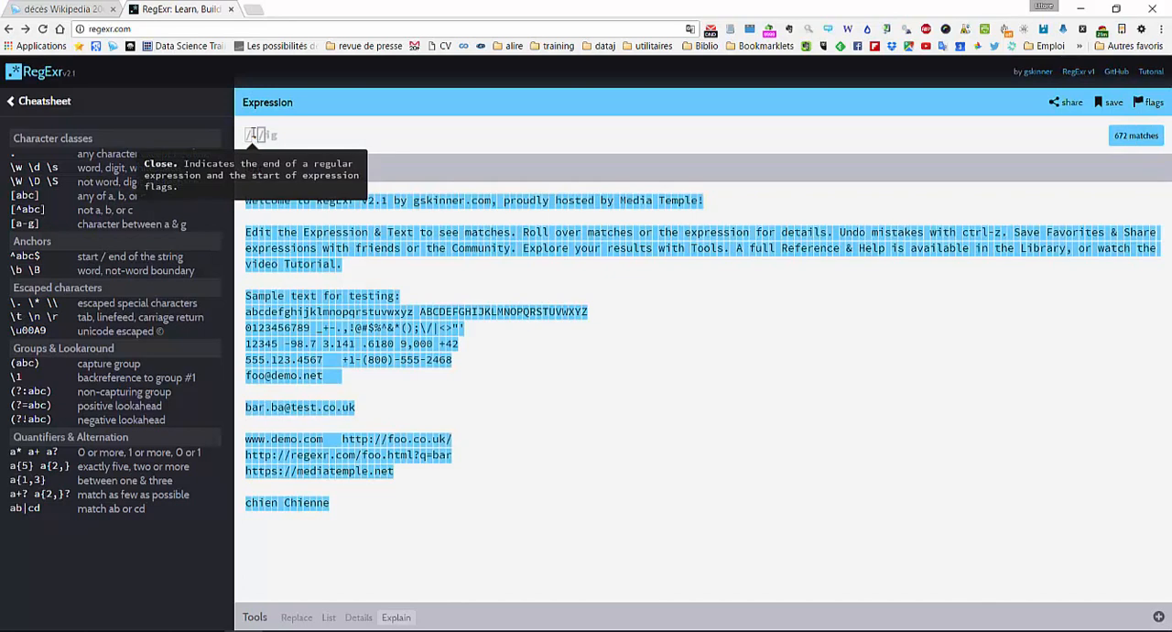
pyautogui.write('+')
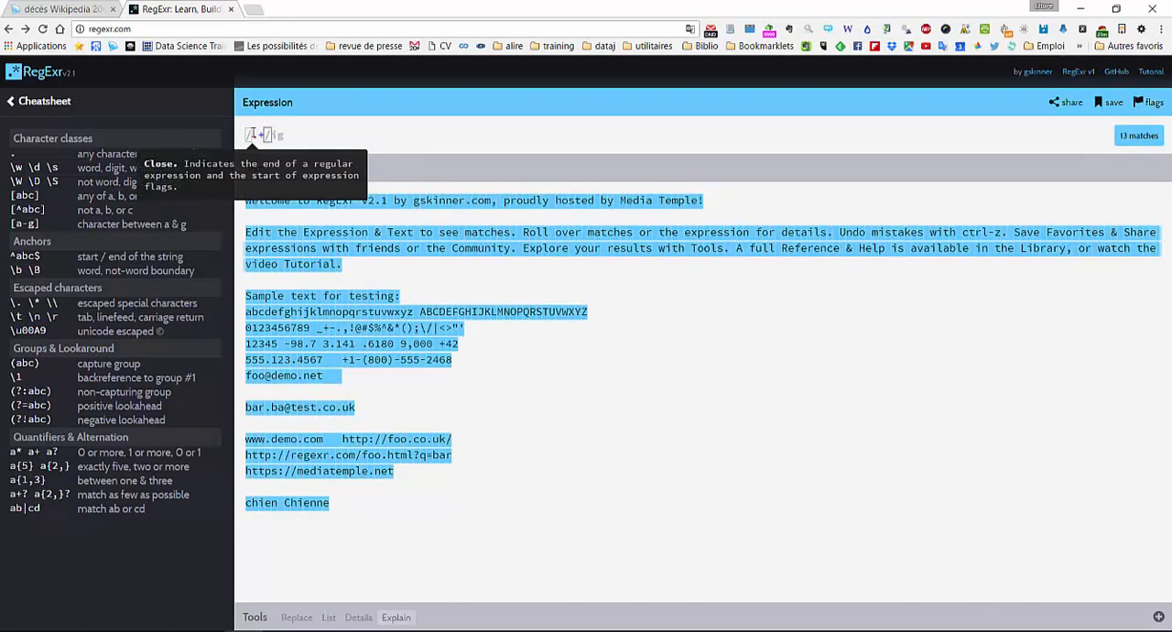
pyautogui.write('@.+')
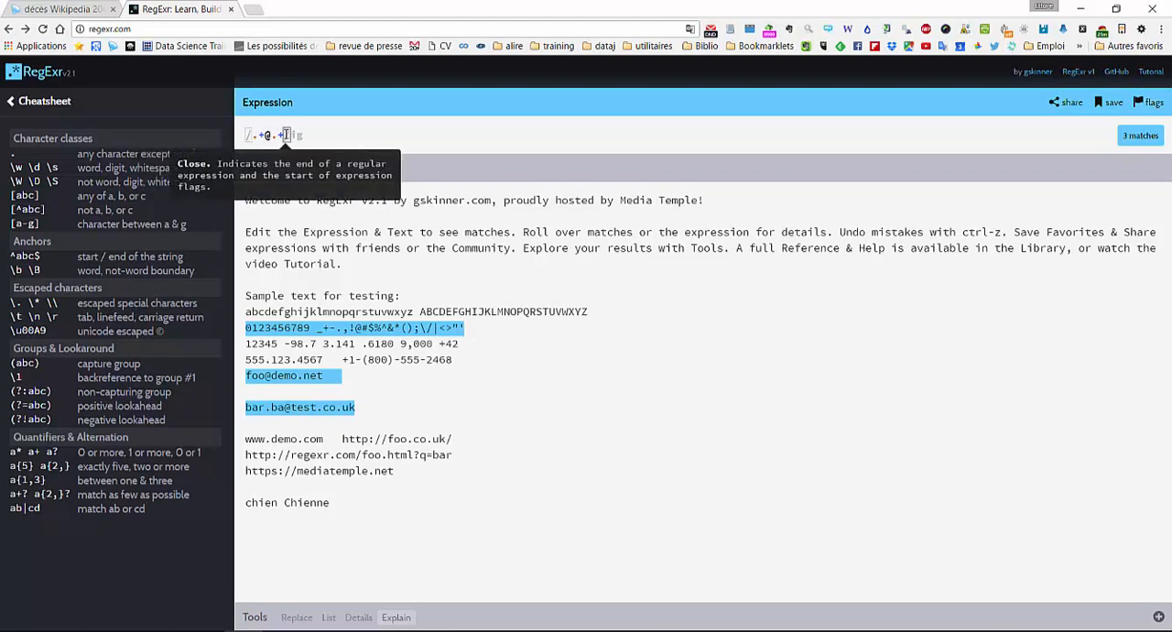
# - Append an escaped dot and a capture group for the domain ending, making the expression .+@.+\.(net)
pyautogui.write('\\.')
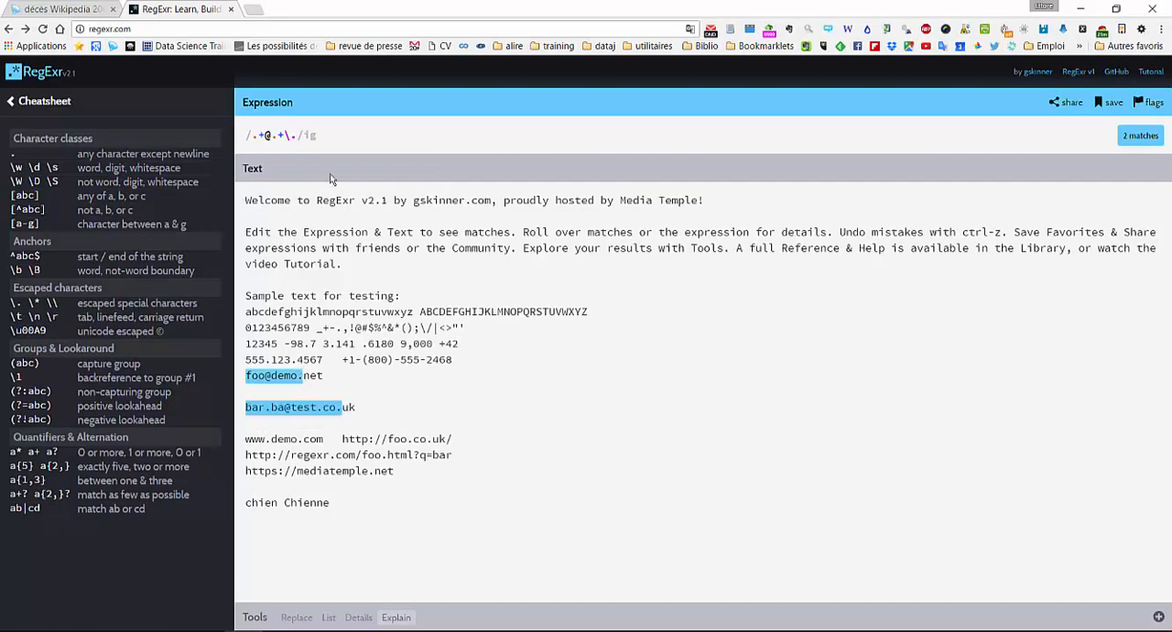
pyautogui.write('(')
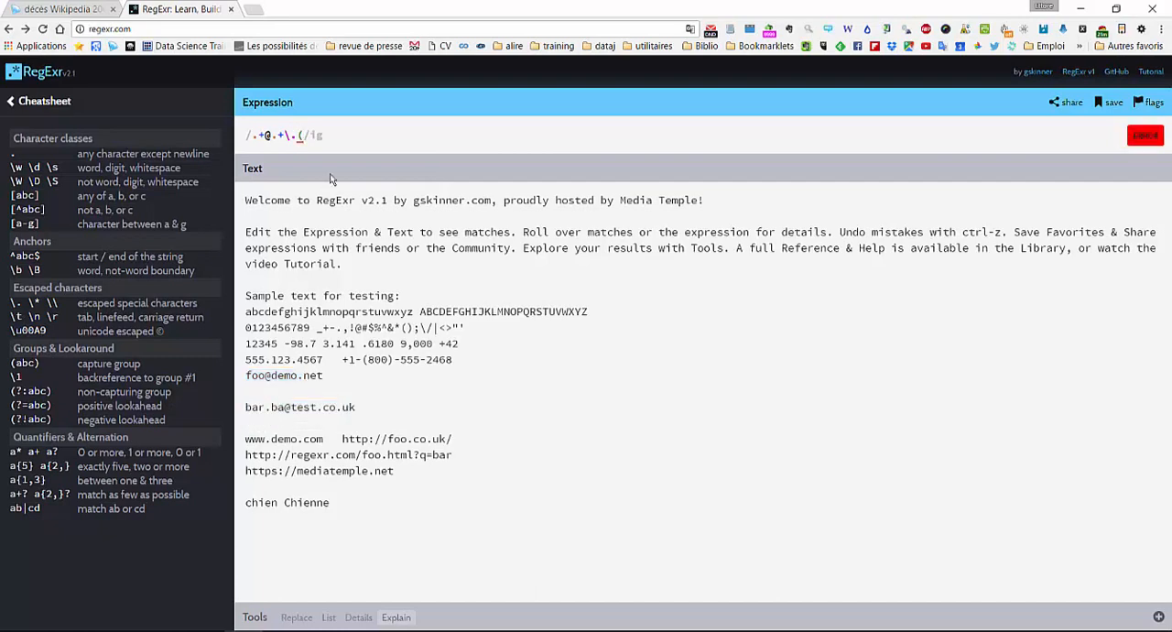
pyautogui.write(')')
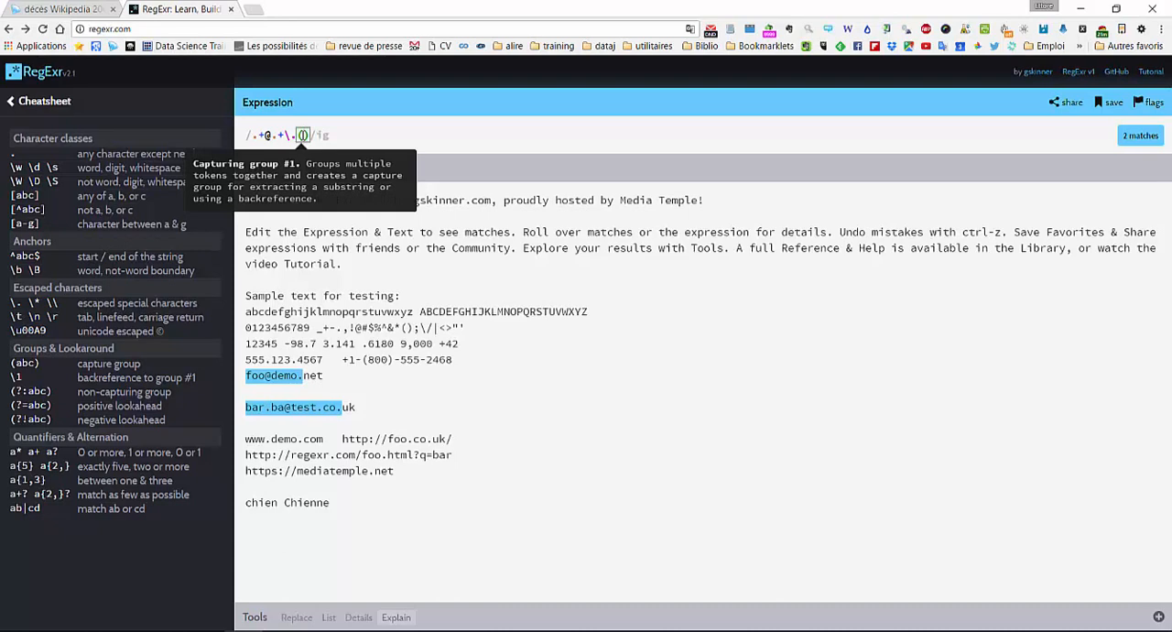
pyautogui.write('net')
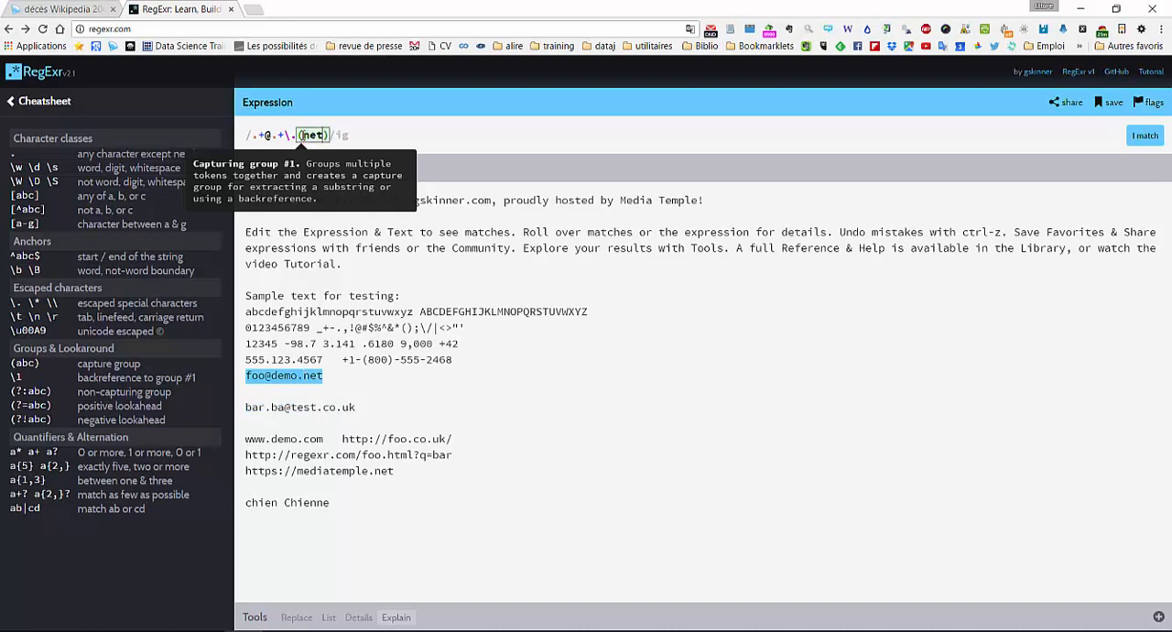
pyautogui.write('|org|')
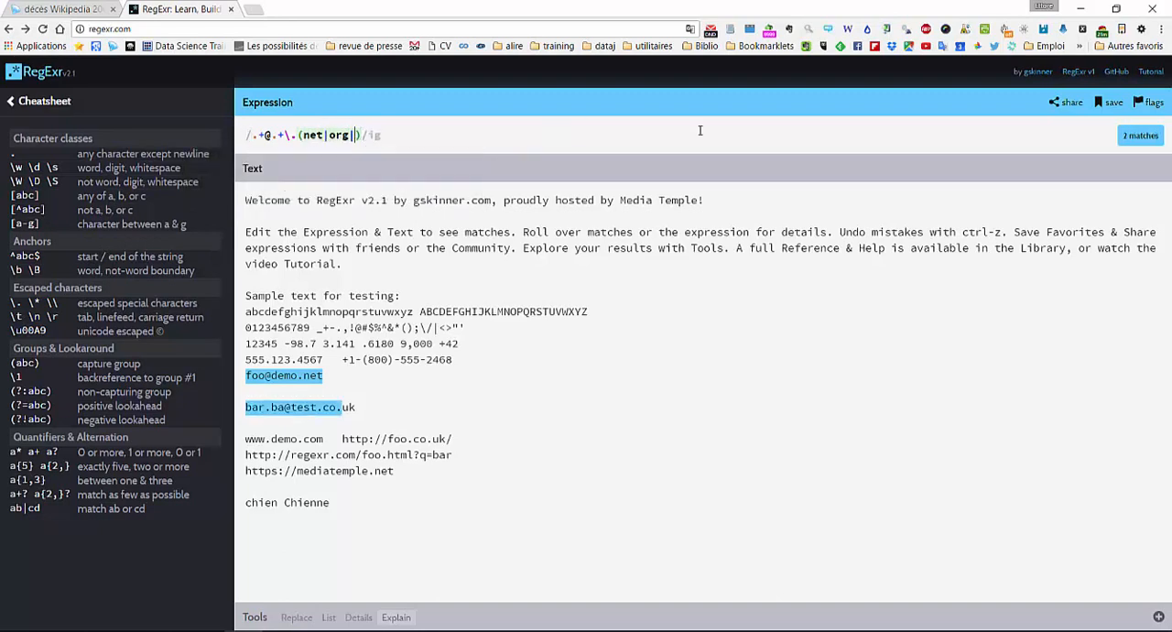
pyautogui.write('com|be|uk')
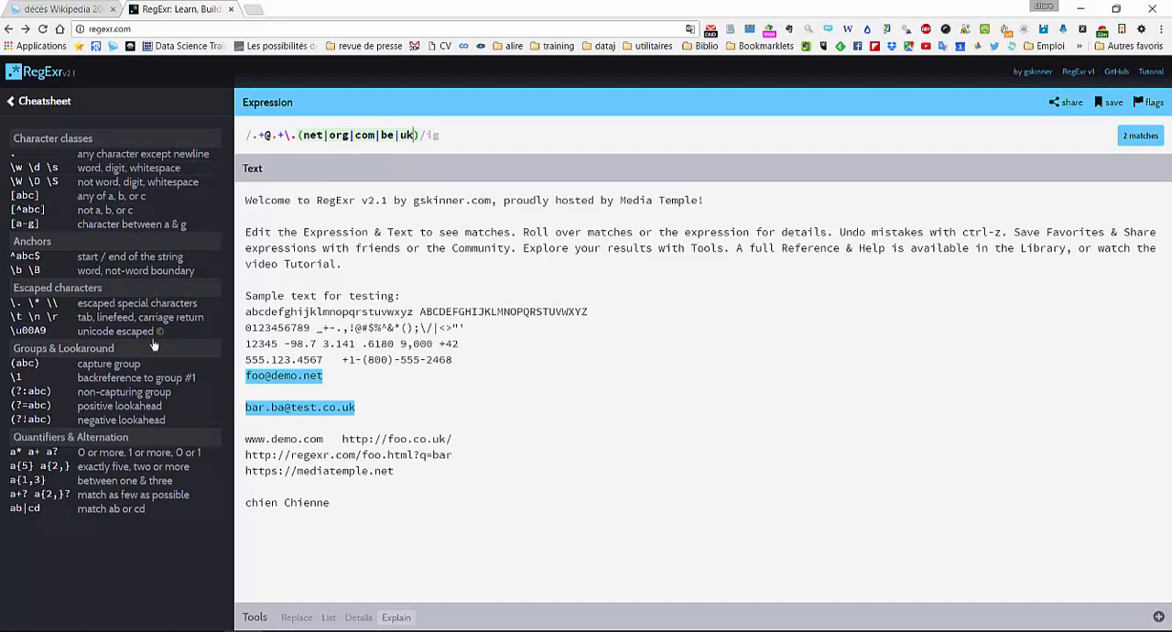
# - Add the alternatives org, com, be and uk to the domain-ending group, making it (net|org|com|be|uk)
pyautogui.moveTo(301, 152)
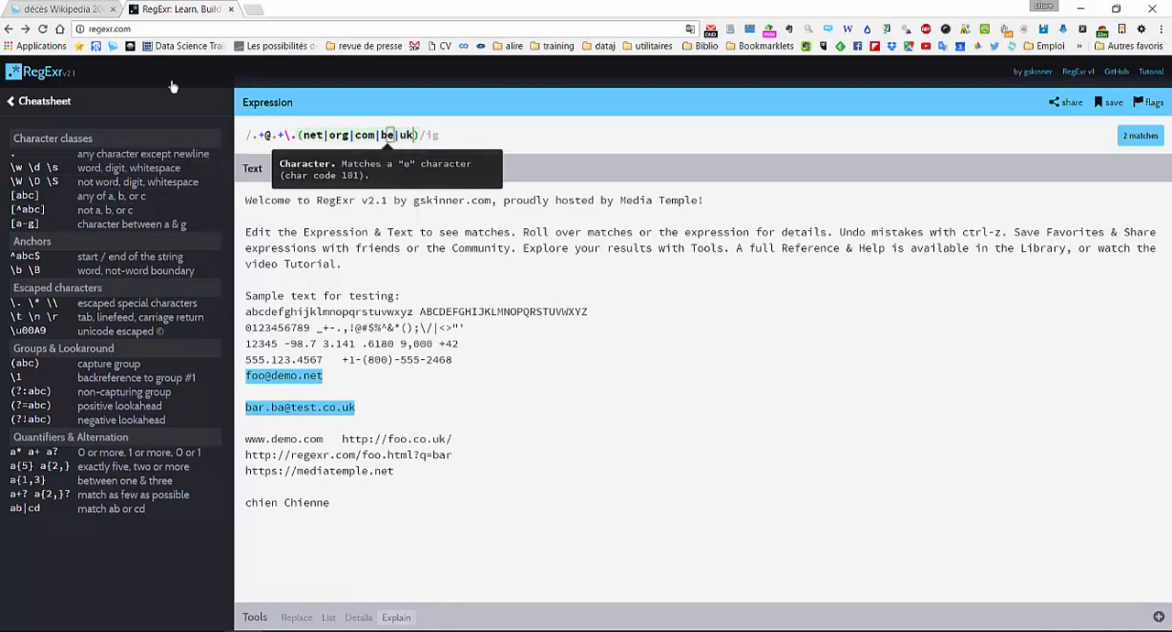
# - Search the web for "gentilés monde" in a new tab and open the "Gentilés du monde" page of Améliorer son français
pyautogui.click(60, 9)
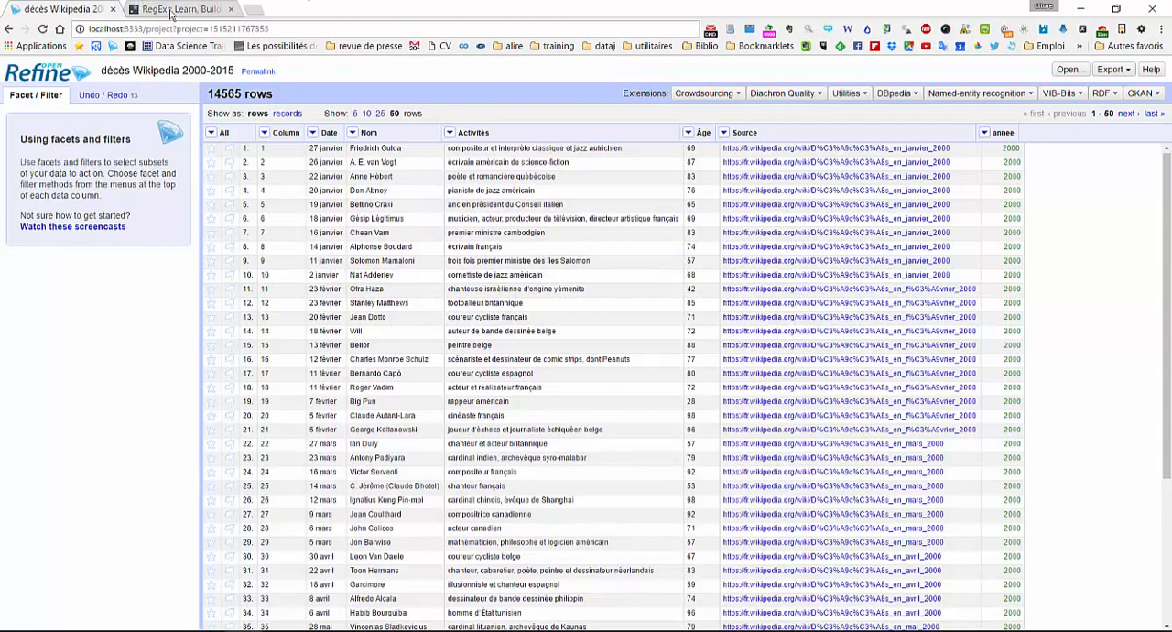
pyautogui.click(254, 10)
pyautogui.write('gen')
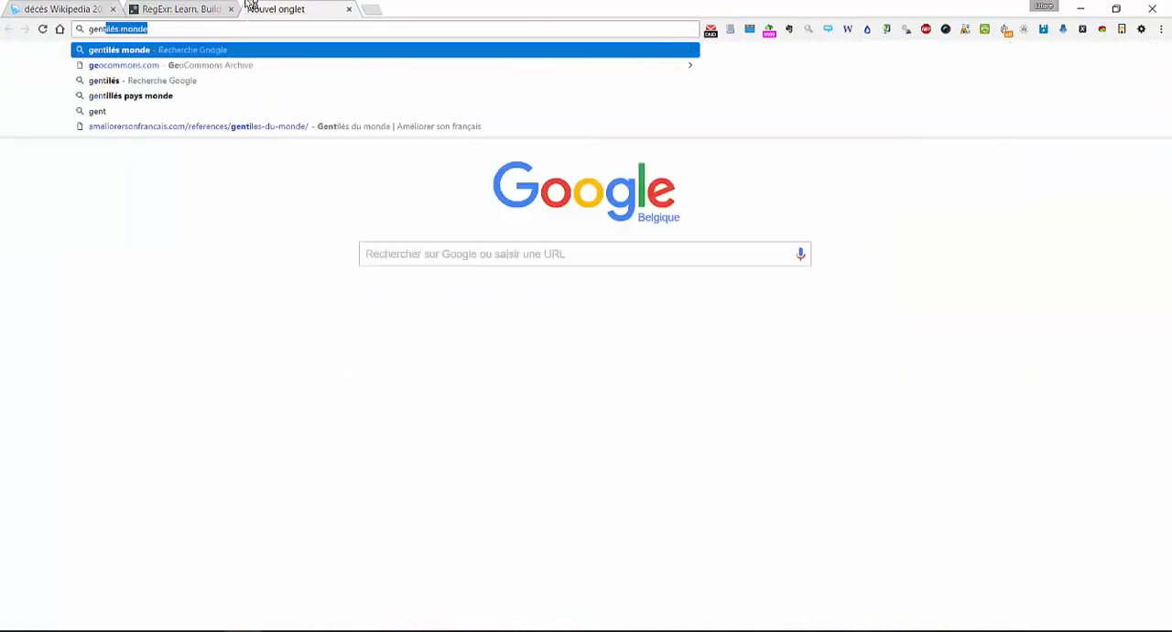
pyautogui.write('tilés monde')
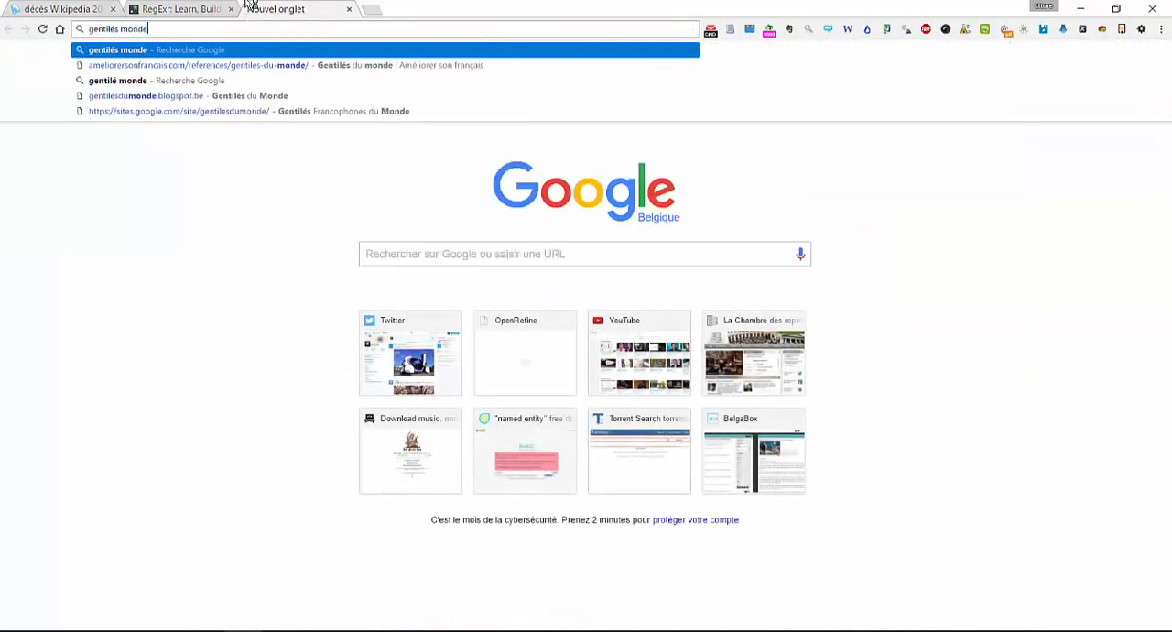
pyautogui.press('Return')
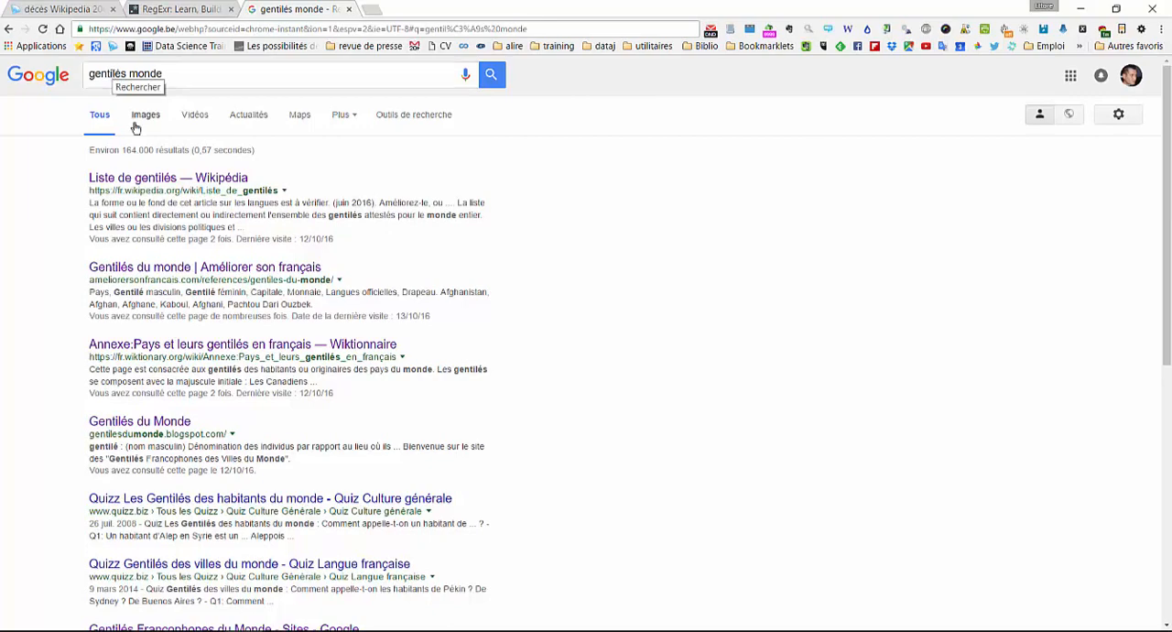
pyautogui.click(131, 267)
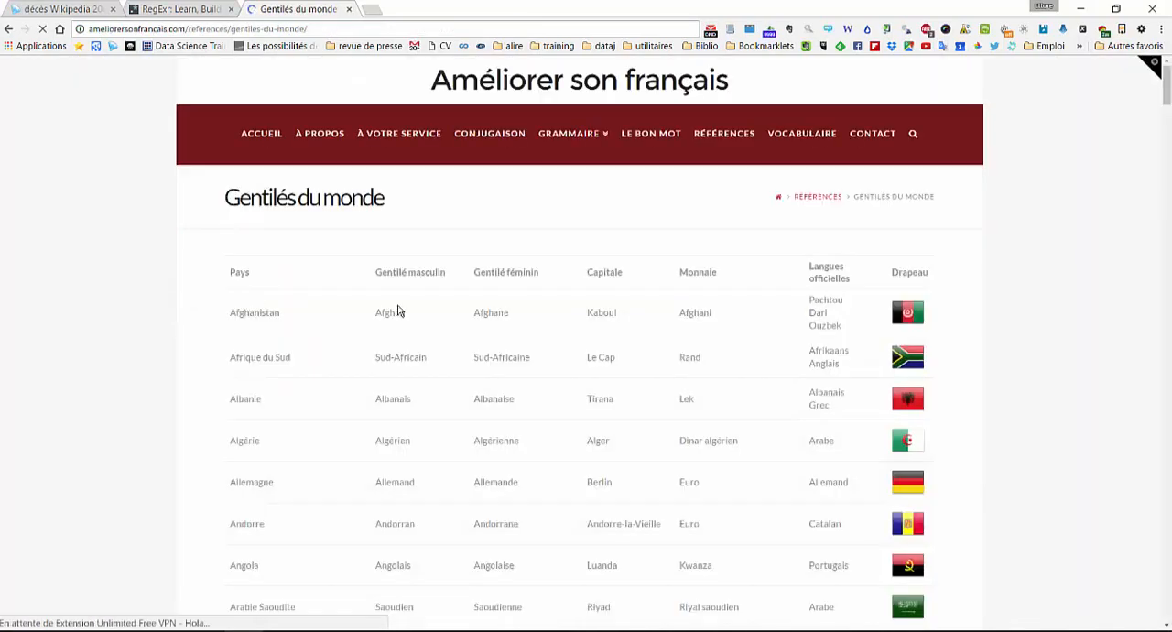
# - Convert the Gentilés du monde table to an XLSX spreadsheet and save it on the desktop as table.xlsx
pyautogui.scroll(-5, 531, 319)
pyautogui.scroll(5, 538, 325)
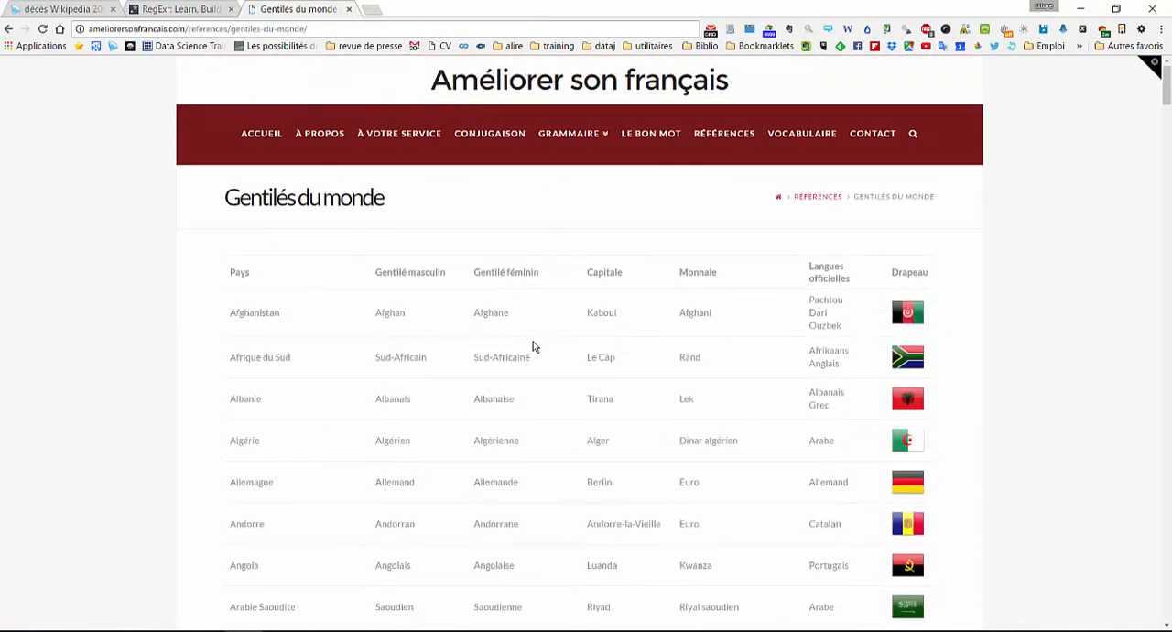
pyautogui.rightClick(333, 307)
pyautogui.click(401, 551)
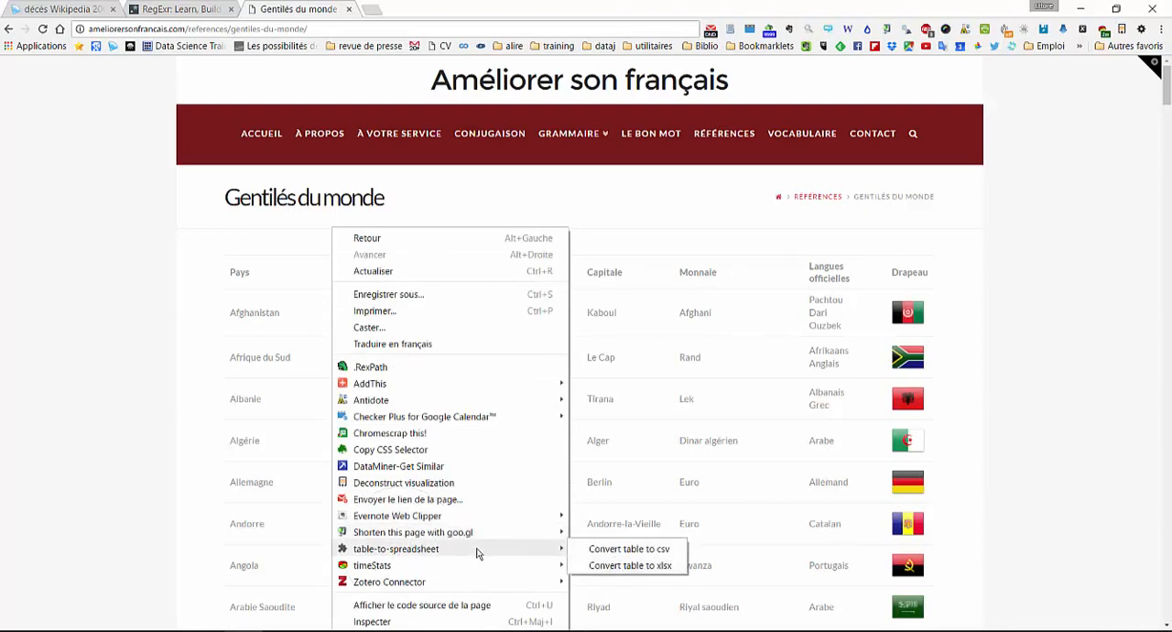
pyautogui.click(622, 566)
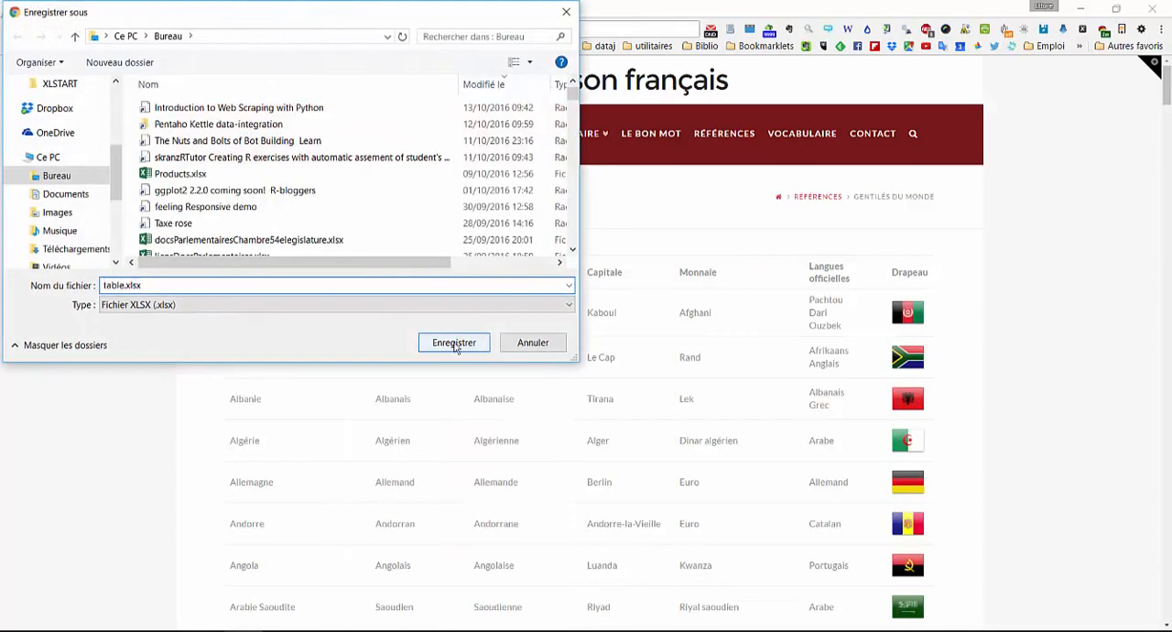
pyautogui.click(454, 343)
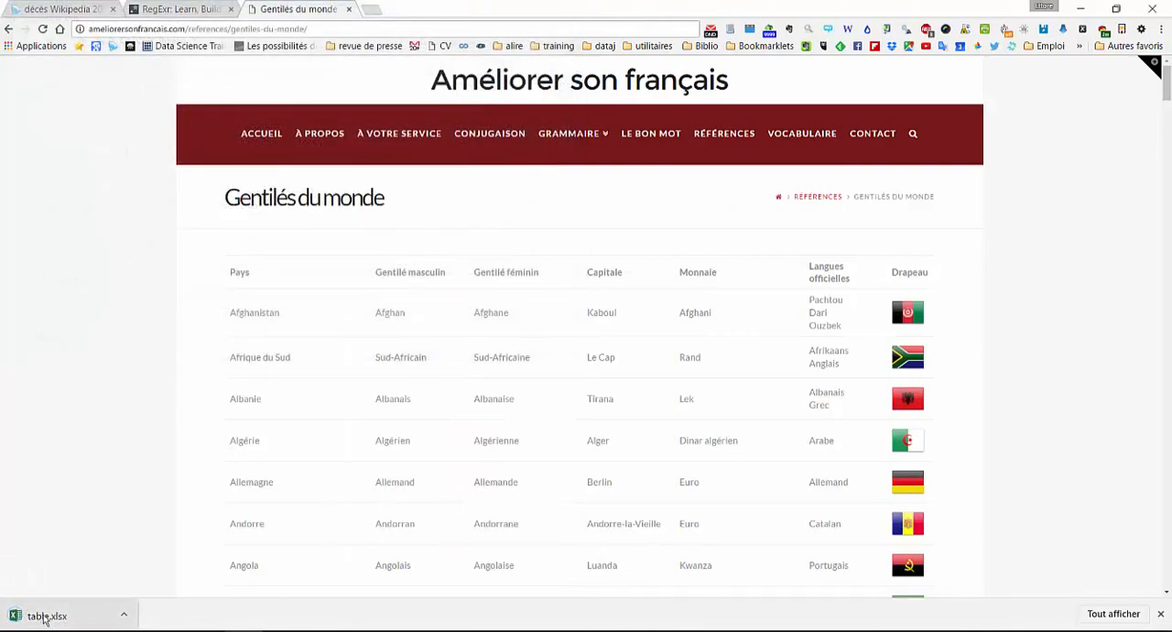
# - Open the downloaded table.xlsx in Excel, enable editing, and widen the Gentilé masculin and Gentilé féminin columns
pyautogui.click(39, 611)
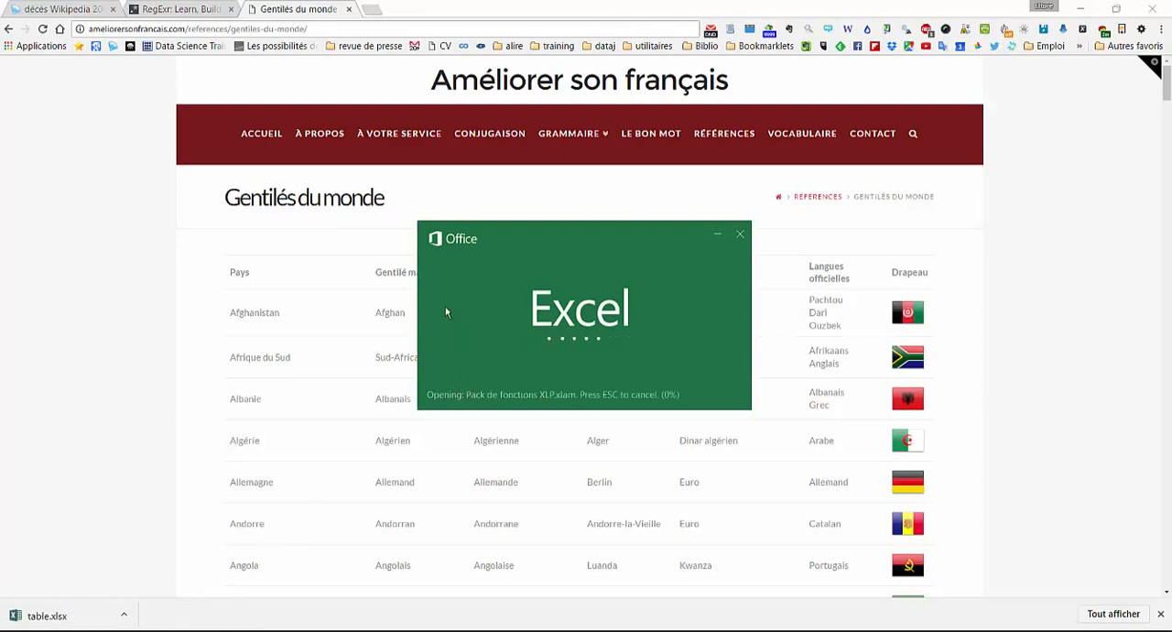
pyautogui.click(566, 362)
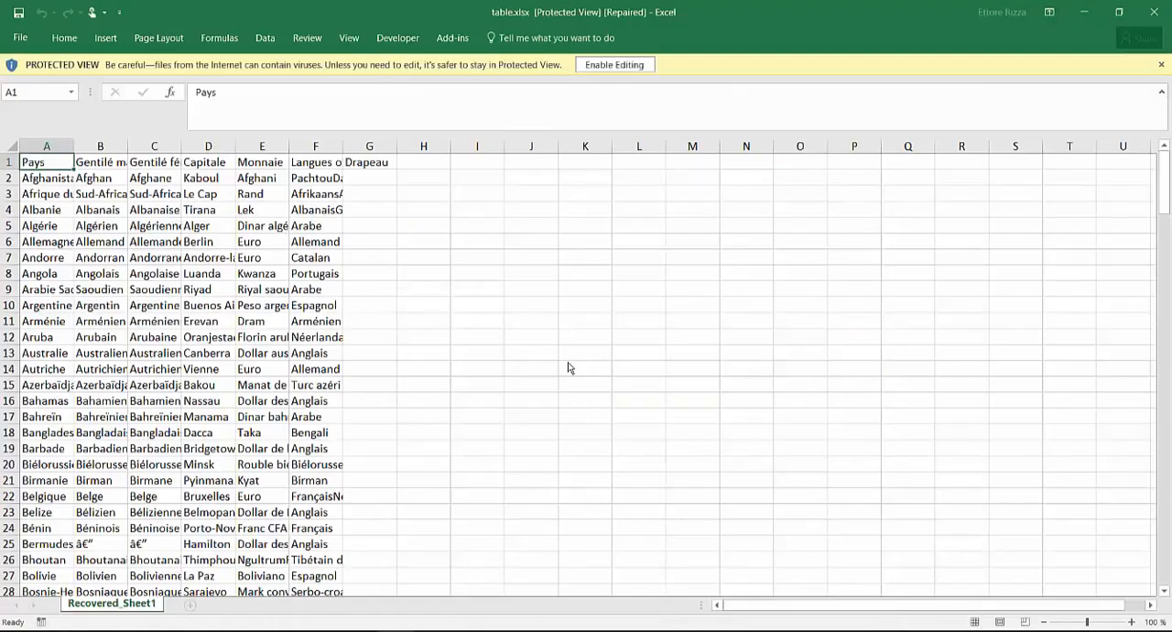
pyautogui.click(641, 66)
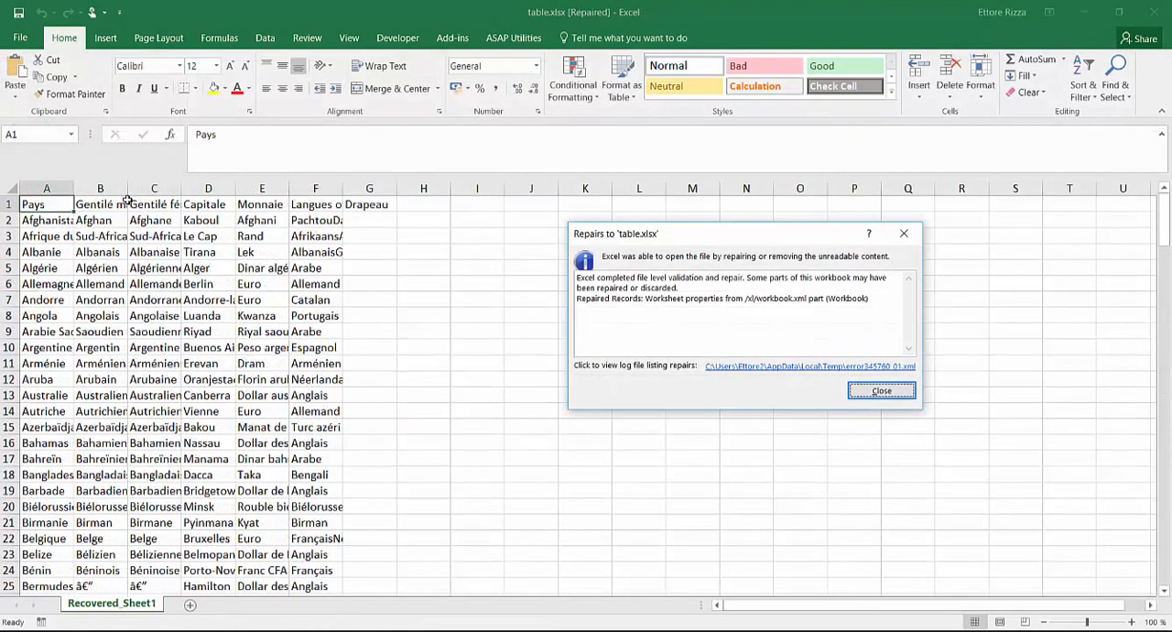
pyautogui.click(898, 394)
pyautogui.moveTo(127, 186); pyautogui.dragTo(381, 186)
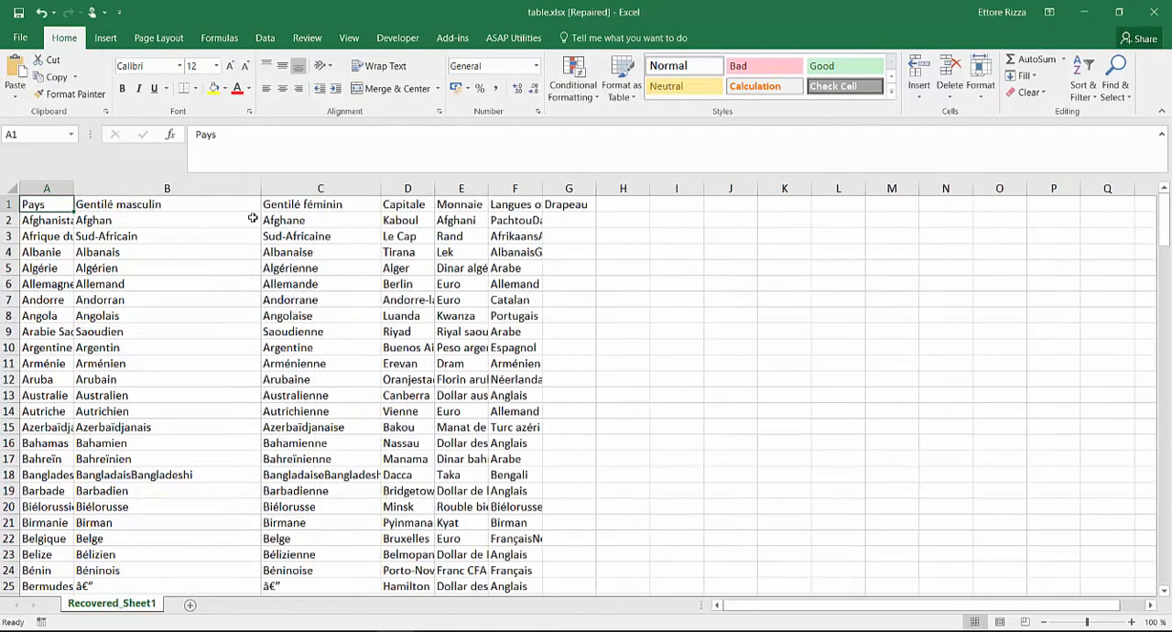
# - Copy all the demonyms in the Gentilé masculin column, from cell B2 down to the last entry
pyautogui.click(186, 221)
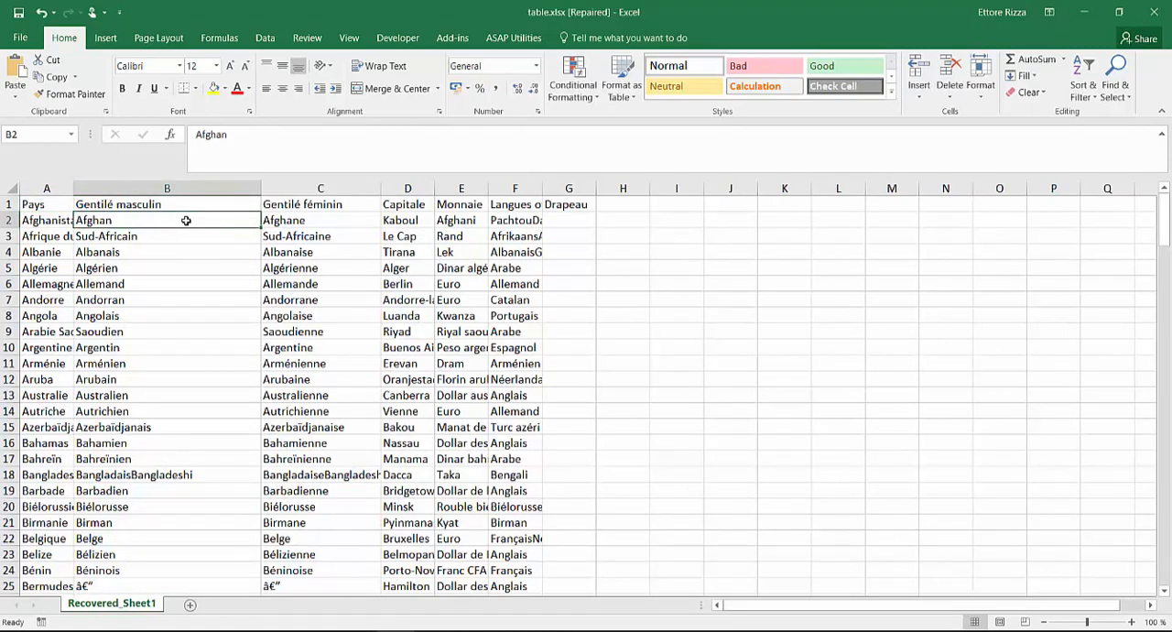
pyautogui.hotkey('ctrl', 'shift', 'Down')
pyautogui.scroll(12, 342, 361)
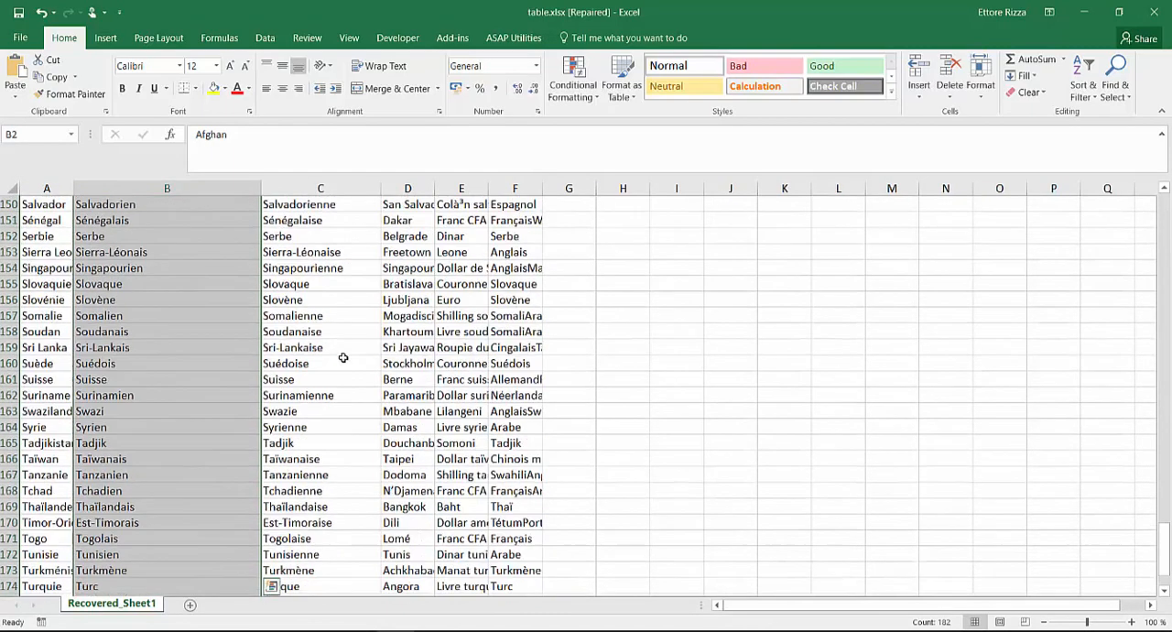
pyautogui.scroll(1, 302, 305)
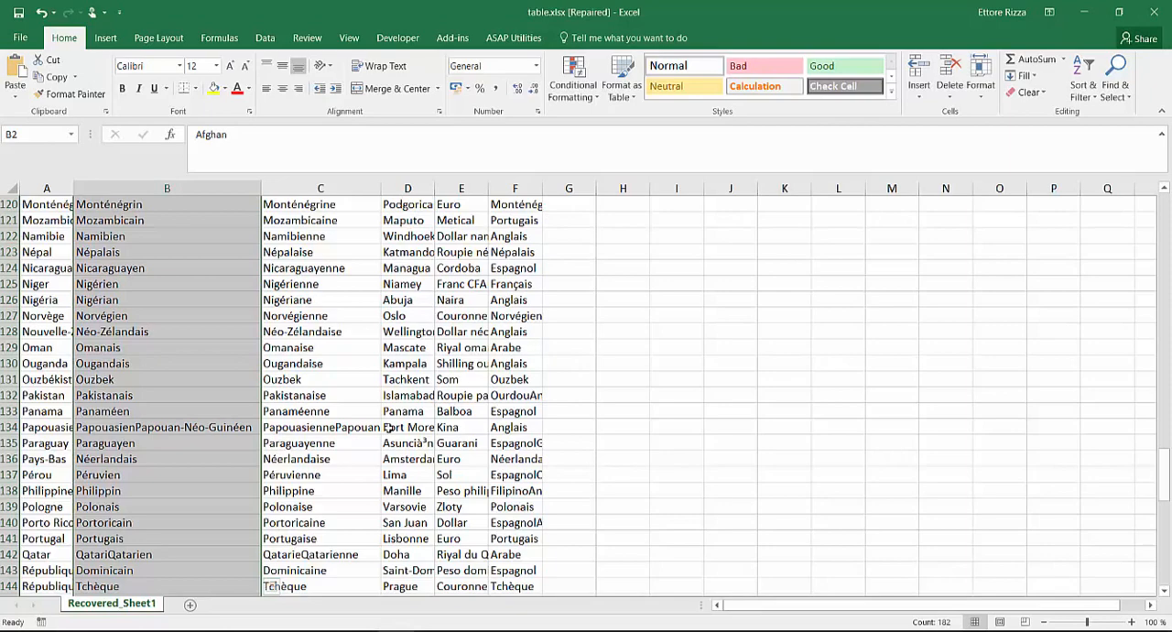
pyautogui.rightClick(131, 314)
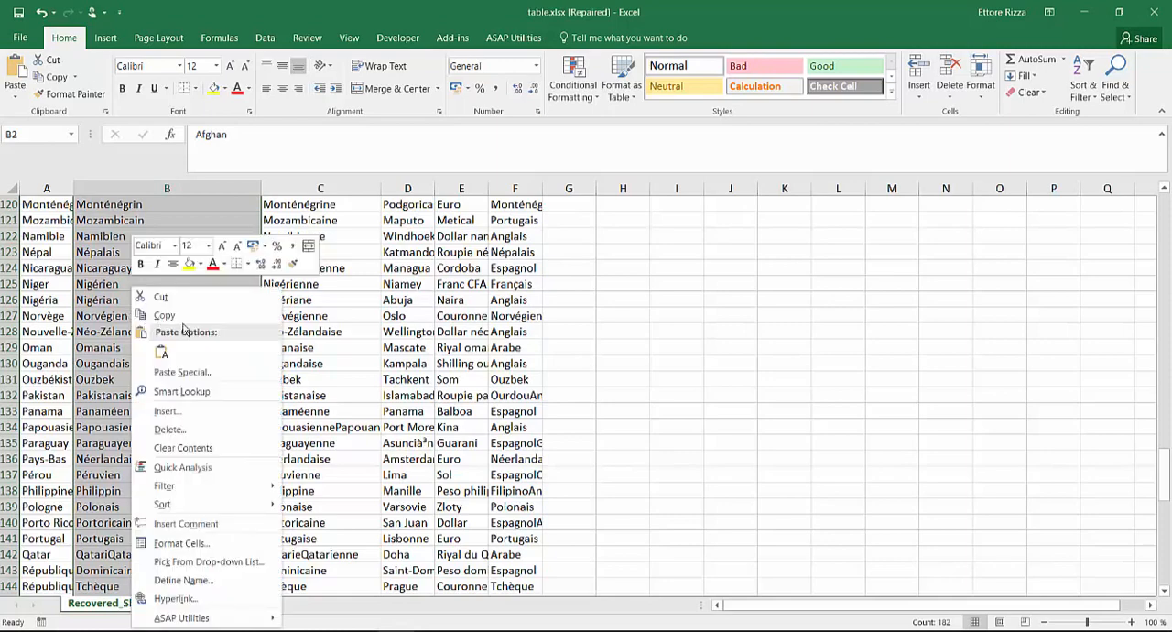
pyautogui.click(174, 316)
pyautogui.scroll(20, 183, 324)
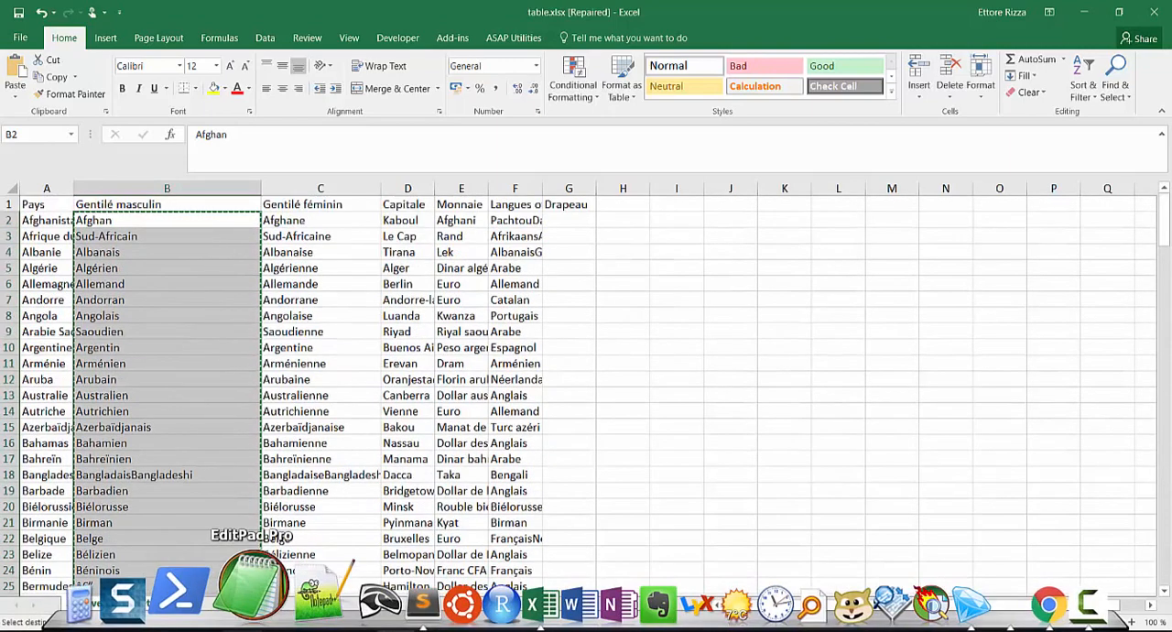
# - Switch to Sublime Text and paste the copied demonyms into the empty untitled file
pyautogui.click(252, 591)
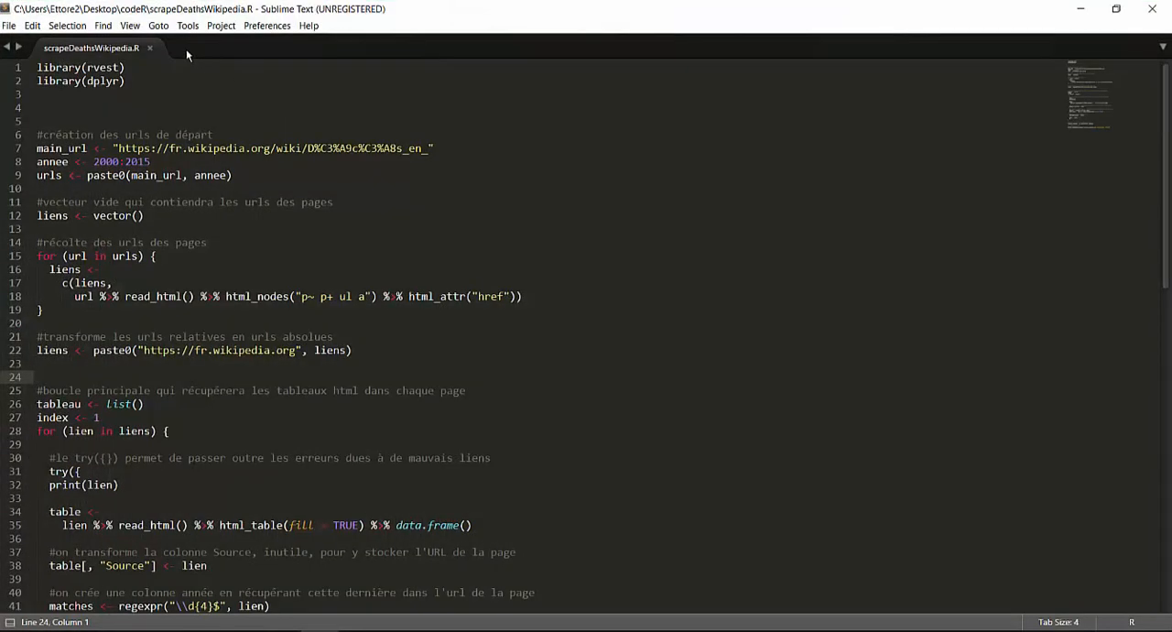
pyautogui.doubleClick(186, 50)
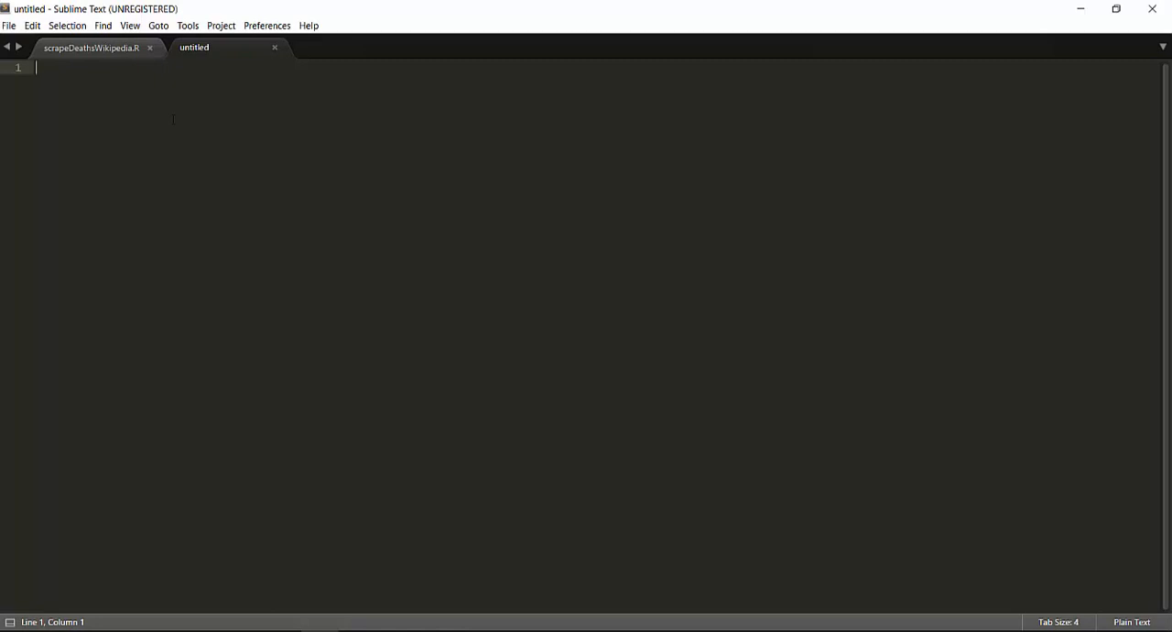
pyautogui.moveTo(357, 618)
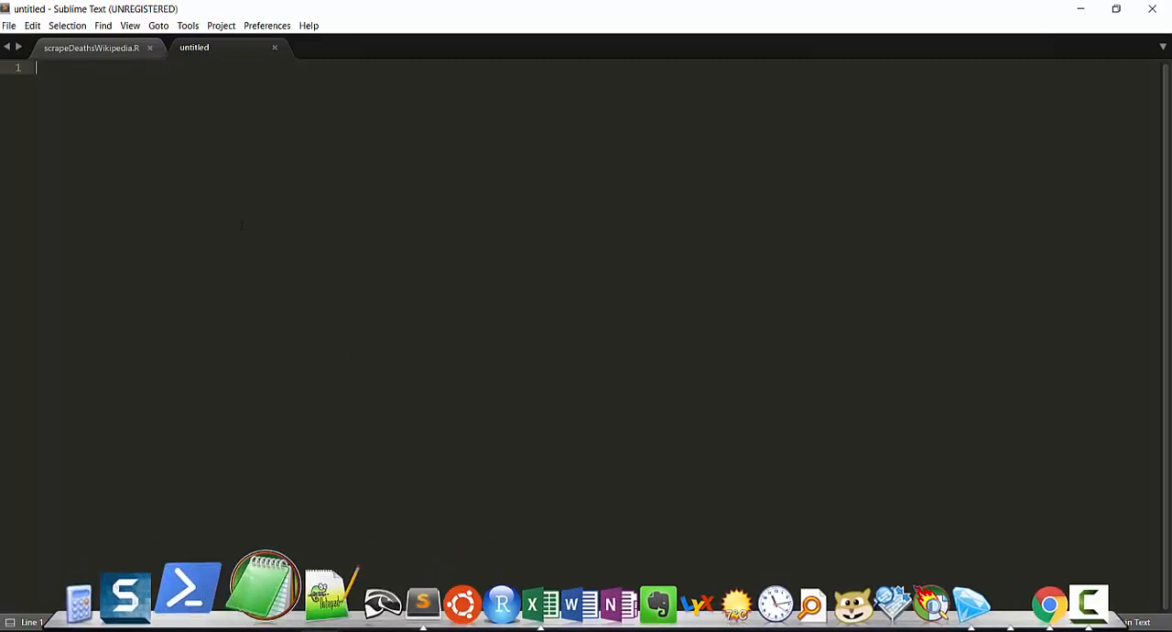
pyautogui.hotkey('ctrl', 'v')
pyautogui.scroll(-10, 244, 215)
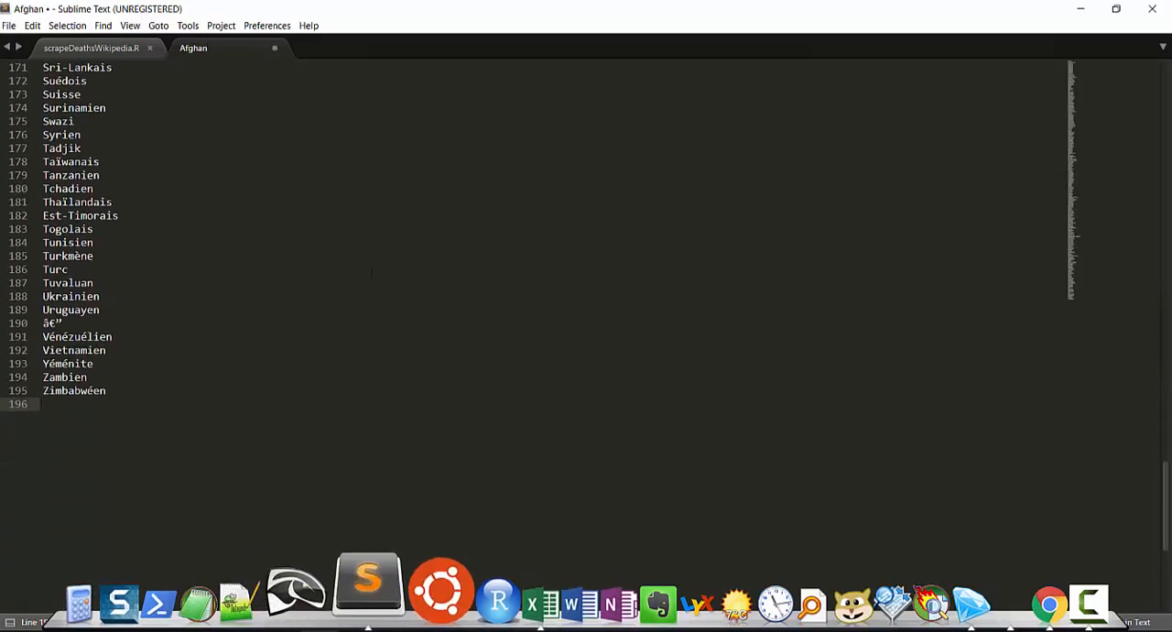
# - Review how alternatives are separated in the RegExr expression in Chrome, and return to Sublime Text
pyautogui.click(248, 624)
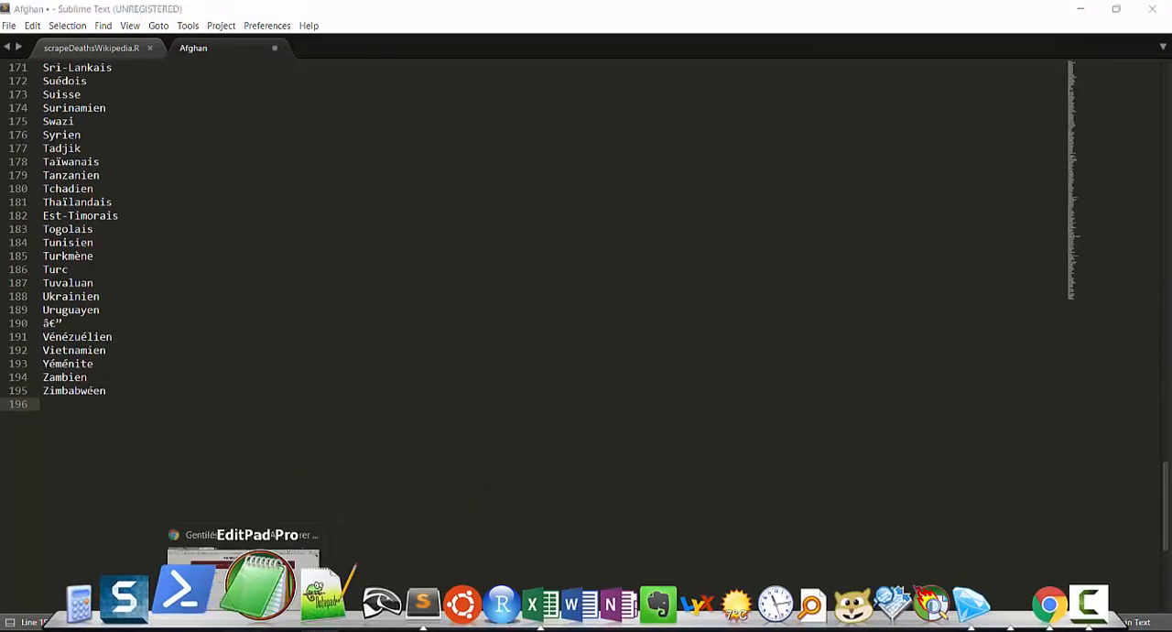
pyautogui.click(225, 542)
pyautogui.click(206, 13)
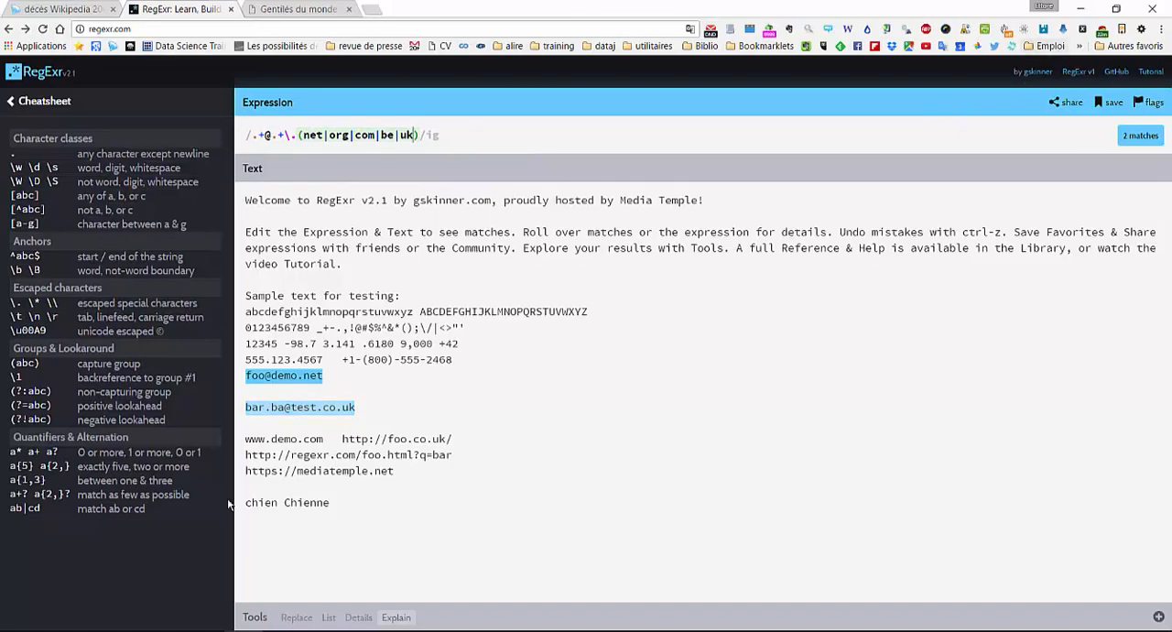
pyautogui.click(319, 631)
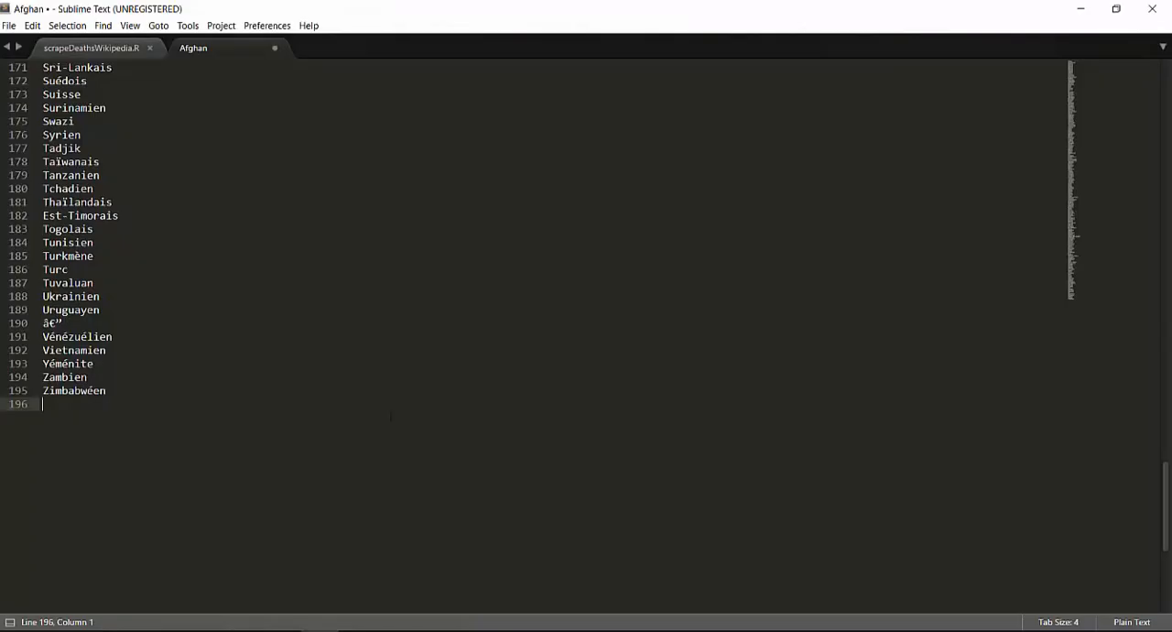
# - Replace every line break (\n) in the demonym list with a vertical bar (|)
pyautogui.hotkey('ctrl', 'h')
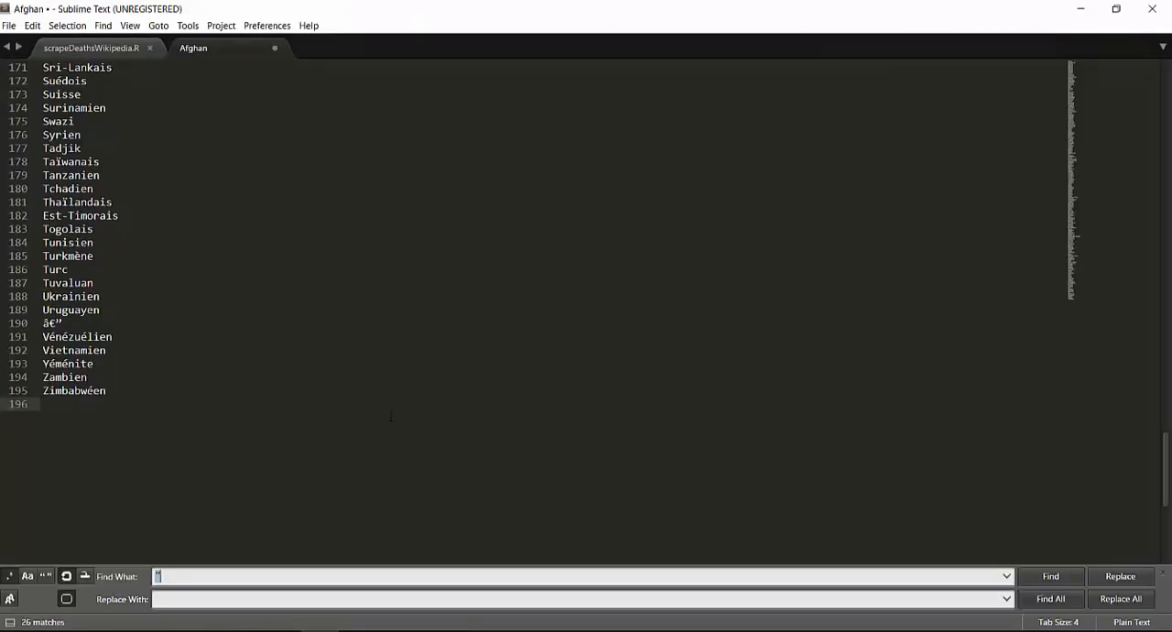
pyautogui.press('BackSpace')
pyautogui.write('\\')
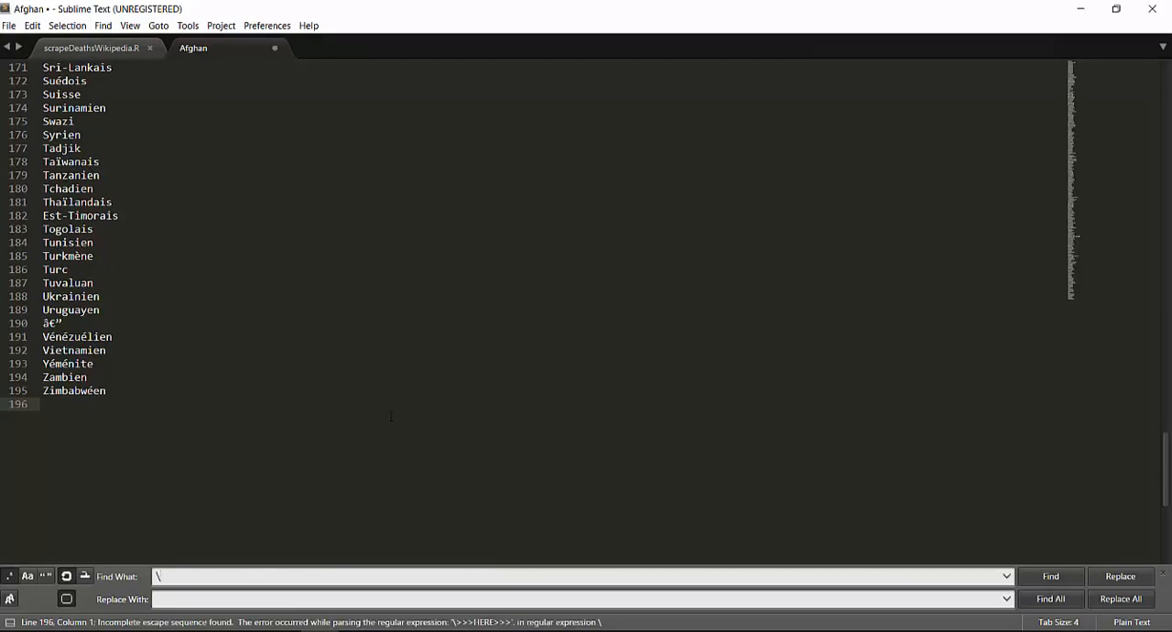
pyautogui.write('n')
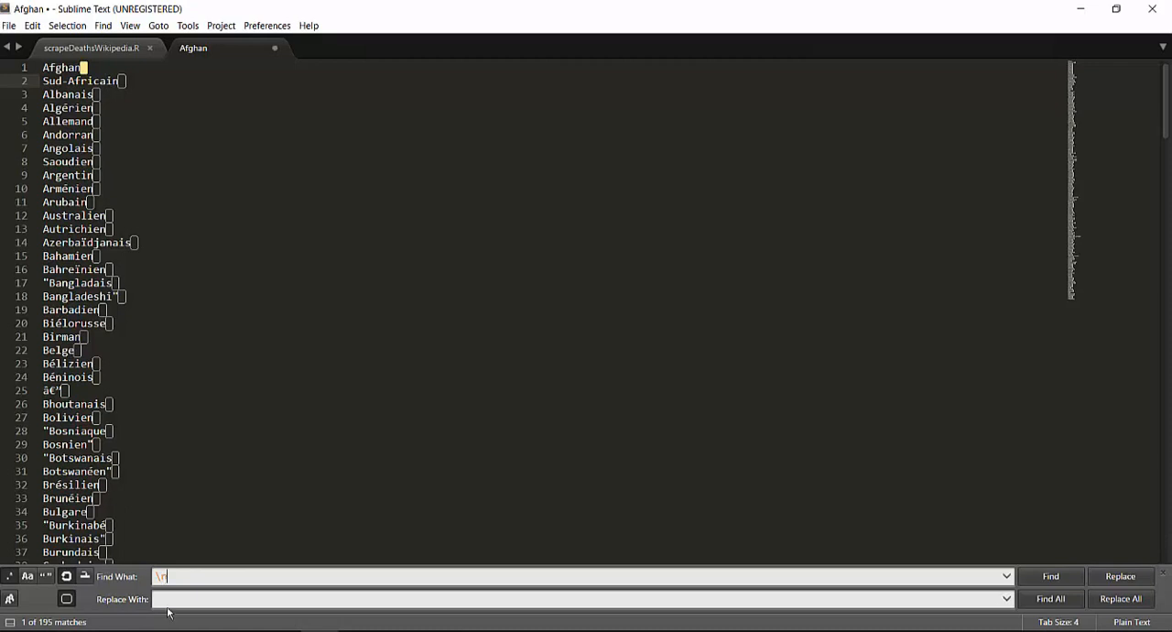
pyautogui.click(168, 596)
pyautogui.click(1132, 600)
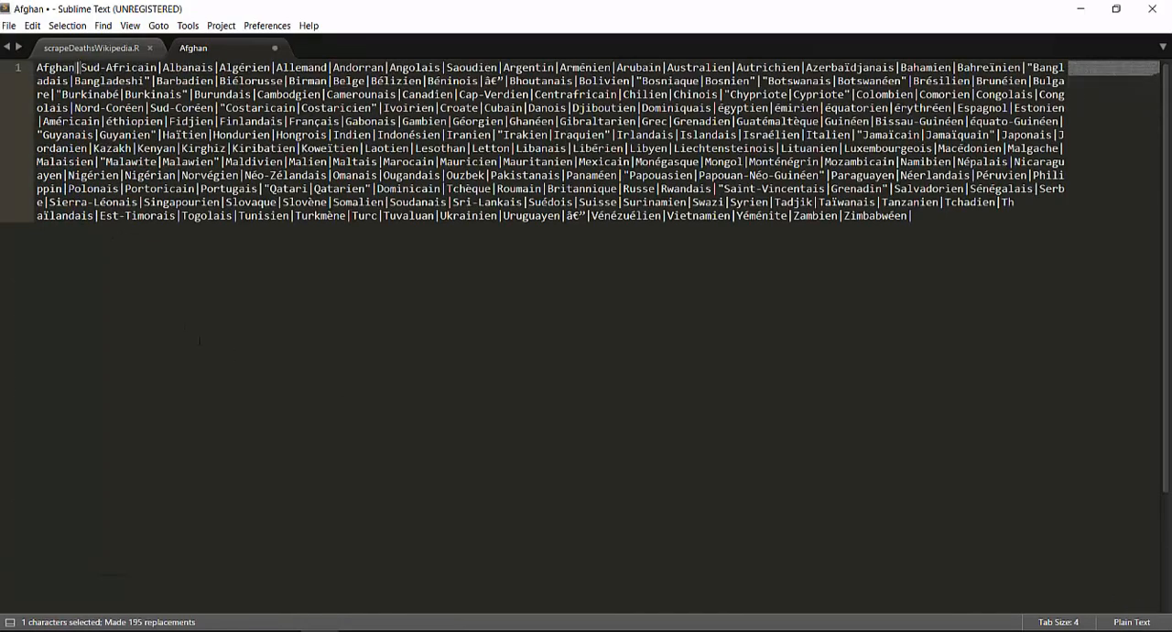
# - Enclose the whole demonym list in parentheses, removing the trailing vertical bar after Zimbabwéen
pyautogui.click(36, 68)
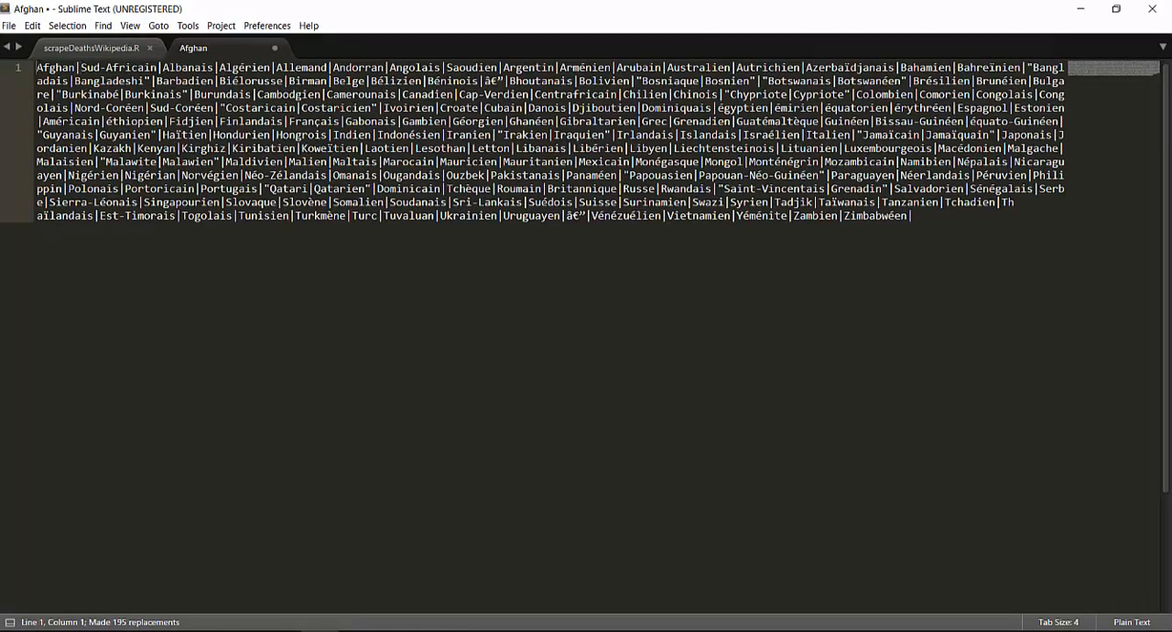
pyautogui.write('(')
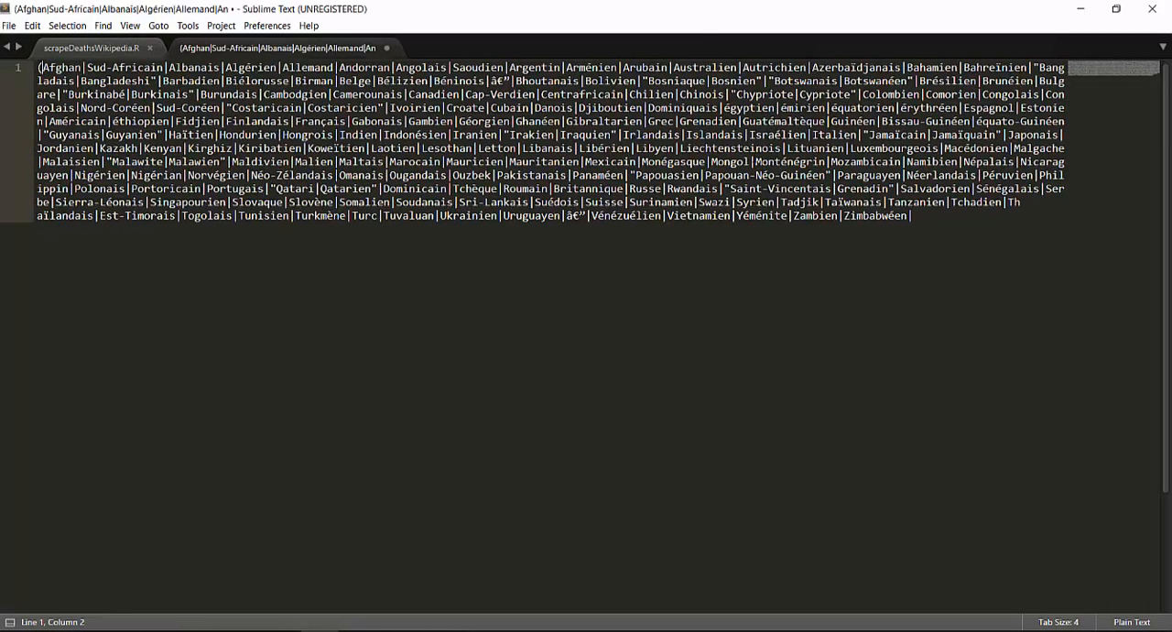
pyautogui.hotkey('ctrl', 'End')
pyautogui.write(')')
pyautogui.moveTo(615, 121); pyautogui.dragTo(611, 135)
pyautogui.click(295, 554)
# - Remove all double quotation marks from the demonym list by replacing them with nothing
pyautogui.hotkey('ctrl', 'h')
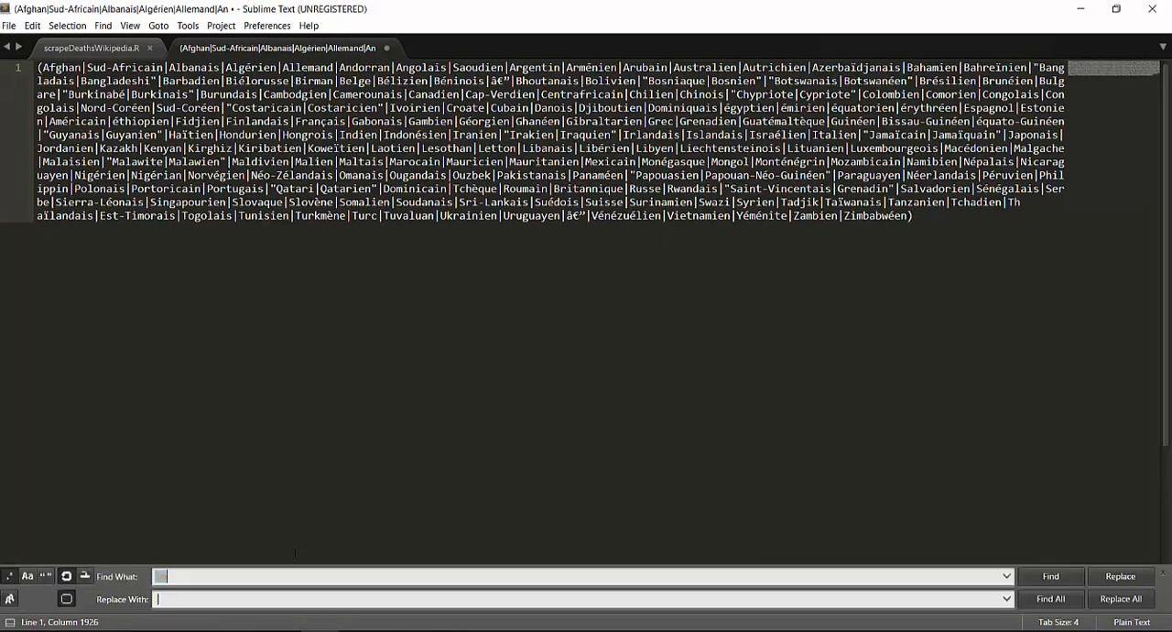
pyautogui.press('BackSpace')
pyautogui.write('"')
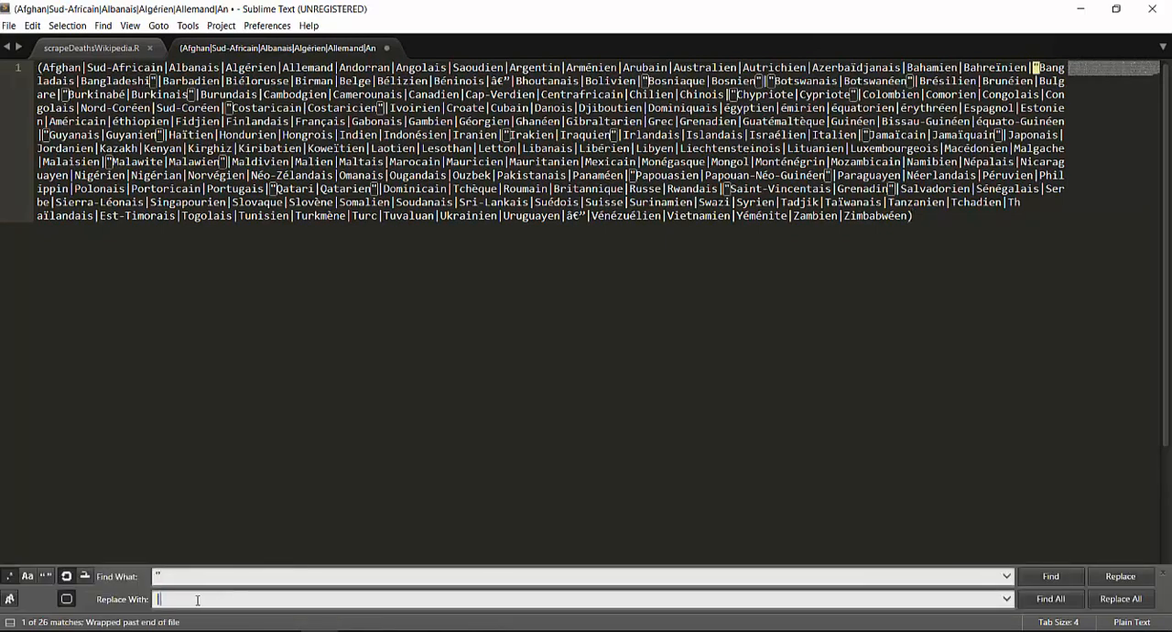
pyautogui.click(1121, 599)
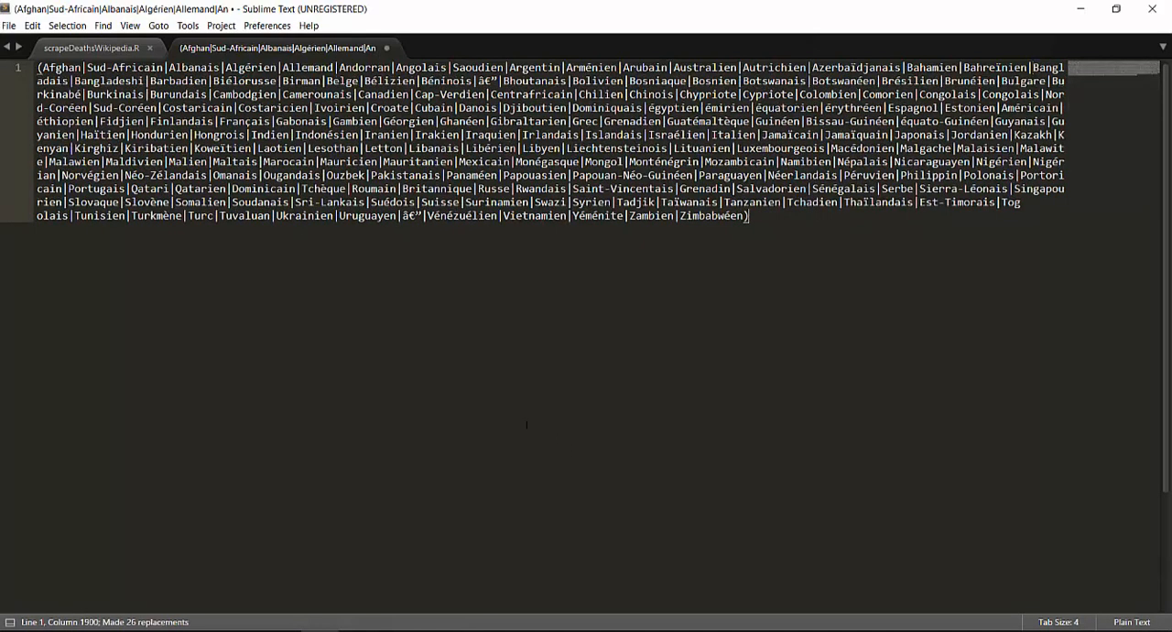
# - Copy the complete parenthesised demonym expression
pyautogui.moveTo(774, 217); pyautogui.dragTo(36, 67)
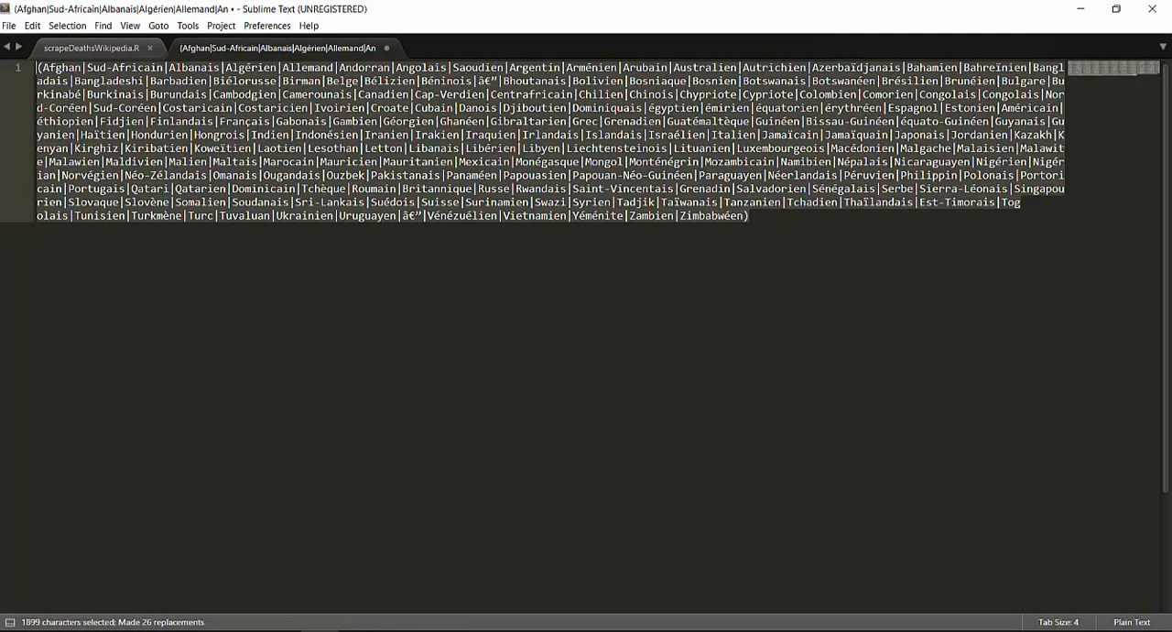
pyautogui.rightClick(325, 110)
pyautogui.click(352, 139)
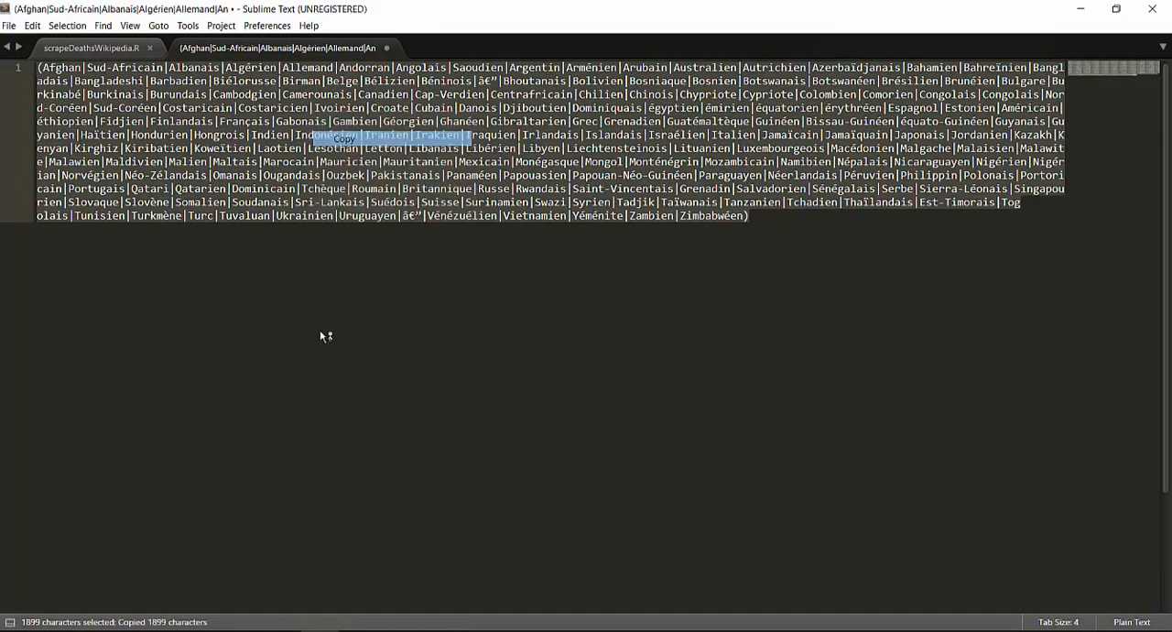
# - Switch to the OpenRefine project and start adding a column based on the Activités column, naming it nationalite
pyautogui.moveTo(259, 600)
pyautogui.hotkey('alt', 'Tab')
pyautogui.click(50, 7)
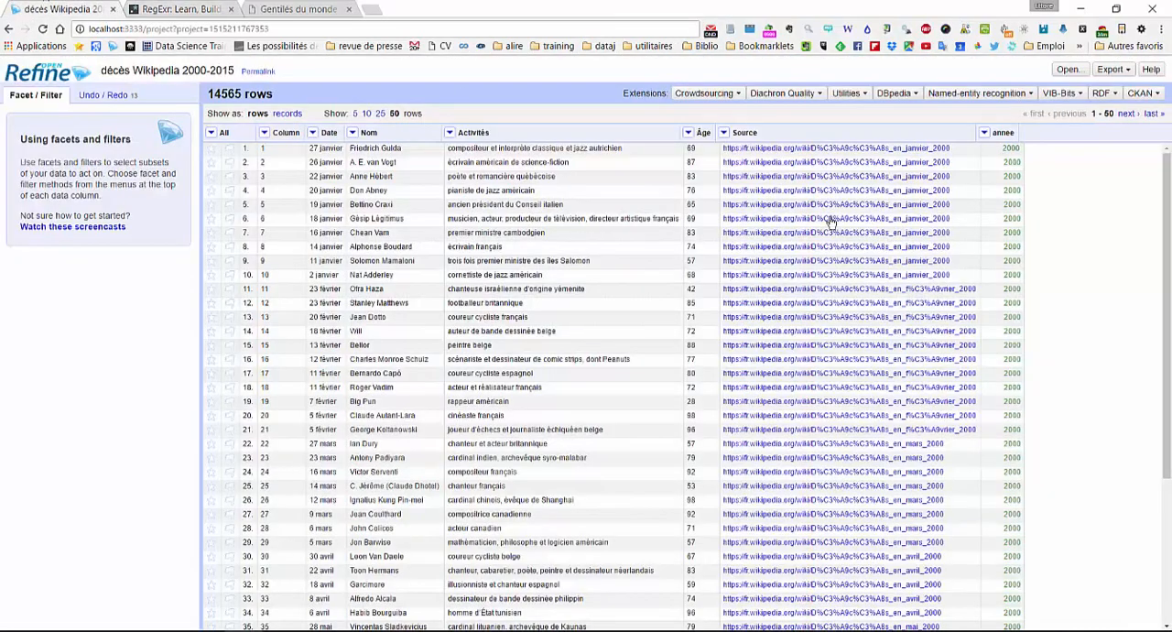
pyautogui.click(450, 133)
pyautogui.moveTo(478, 200)
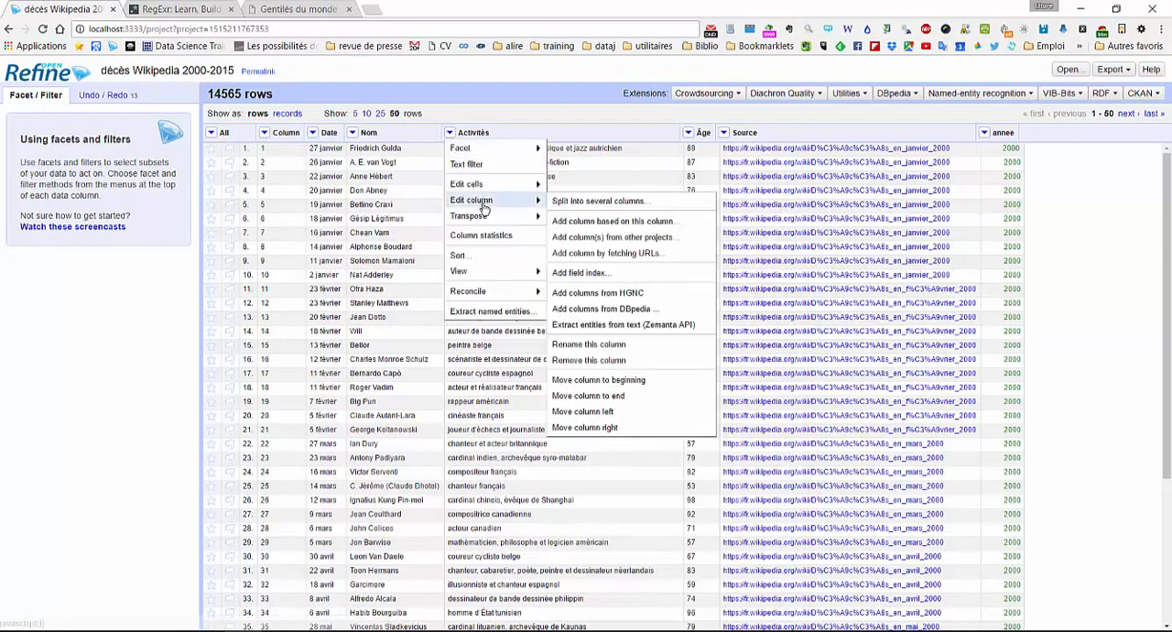
pyautogui.click(609, 228)
pyautogui.write('nat')
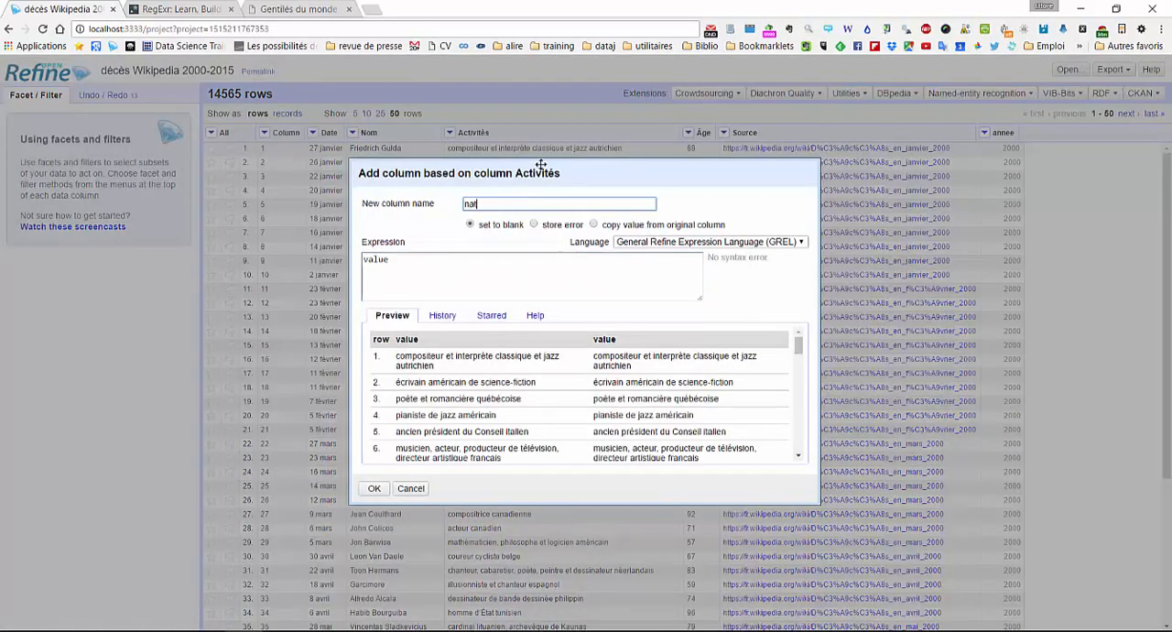
pyautogui.write('ionalite')
# - Extend the column's GREL expression to value.match(//), ready to hold a regular expression between the slashes
pyautogui.click(560, 258)
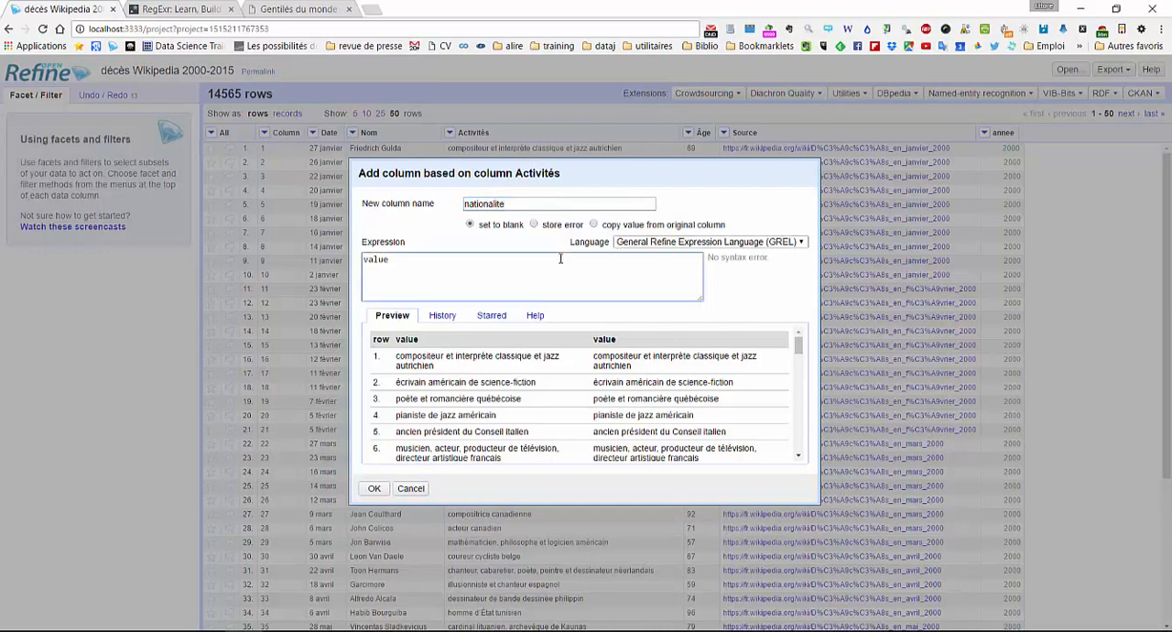
pyautogui.write('.match')
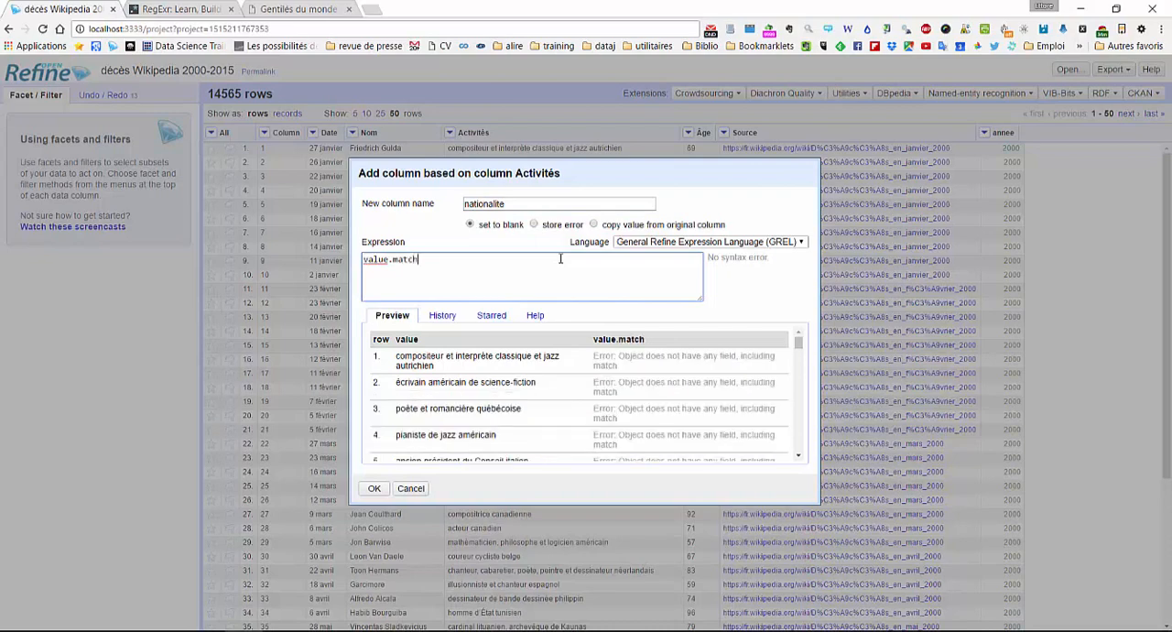
pyautogui.write('()')
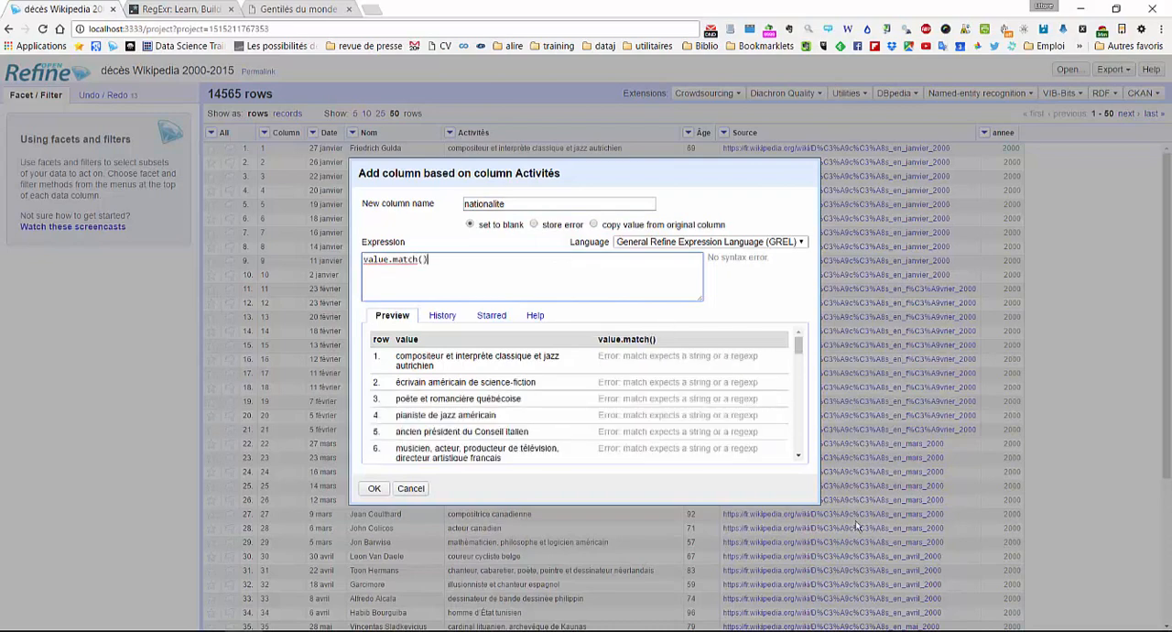
pyautogui.click(425, 259)
pyautogui.write('/')
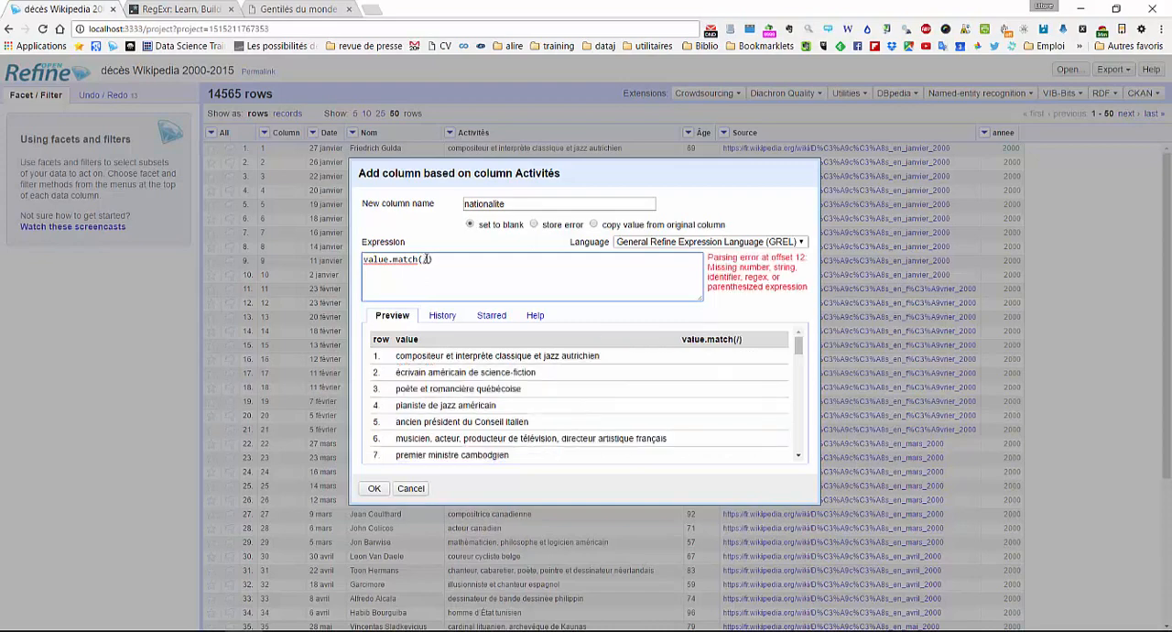
pyautogui.write('/')
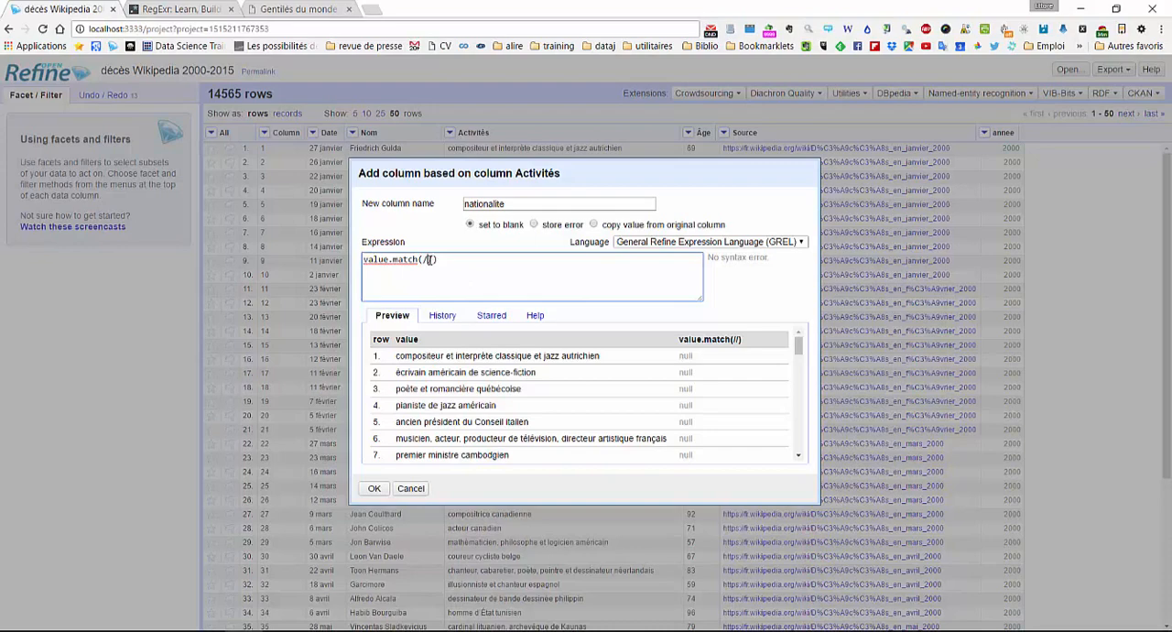
# - Enter autrichien as the test pattern between the slashes, giving value.match(/autrichien/)
pyautogui.doubleClick(577, 356)
pyautogui.click(453, 280)
pyautogui.click(427, 260)
pyautogui.write('autrichien')
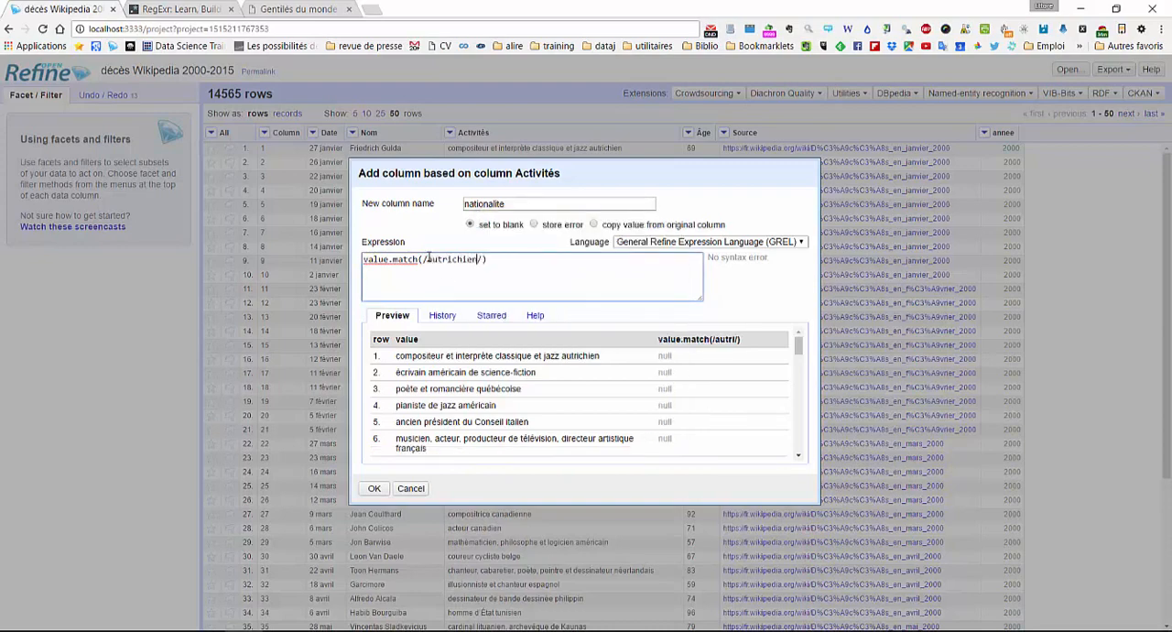
pyautogui.click(179, 9)
pyautogui.click(64, 9)
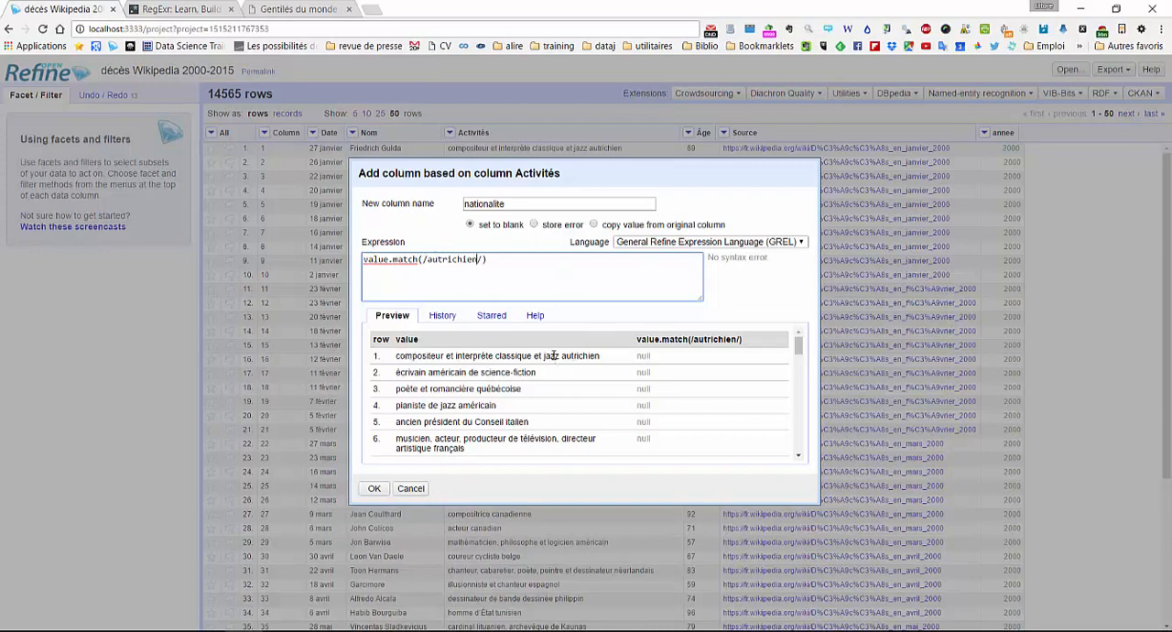
# - Surround autrichien with .+ on both sides so the pattern reads /.+autrichien.+/
pyautogui.click(426, 259)
pyautogui.write('.')
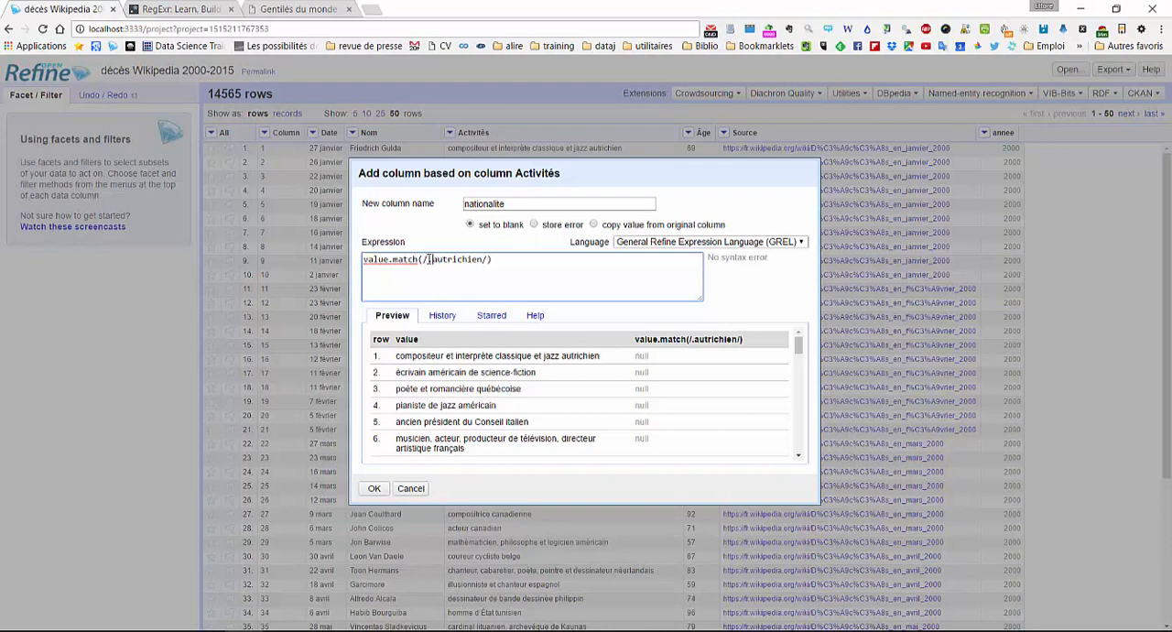
pyautogui.write('+')
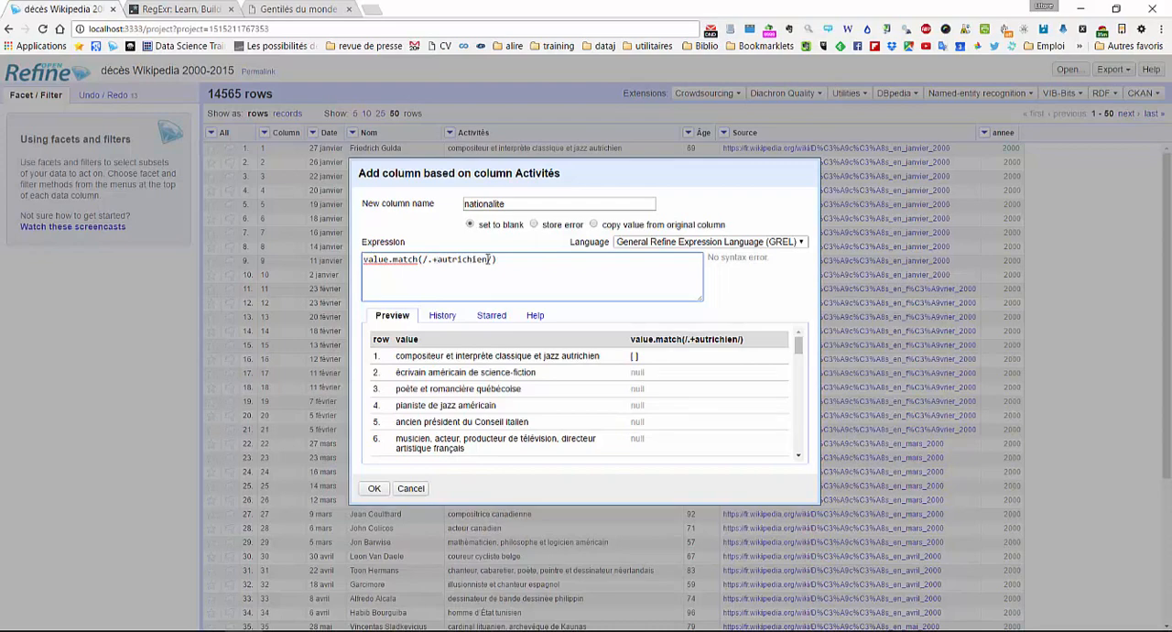
pyautogui.write('.+')
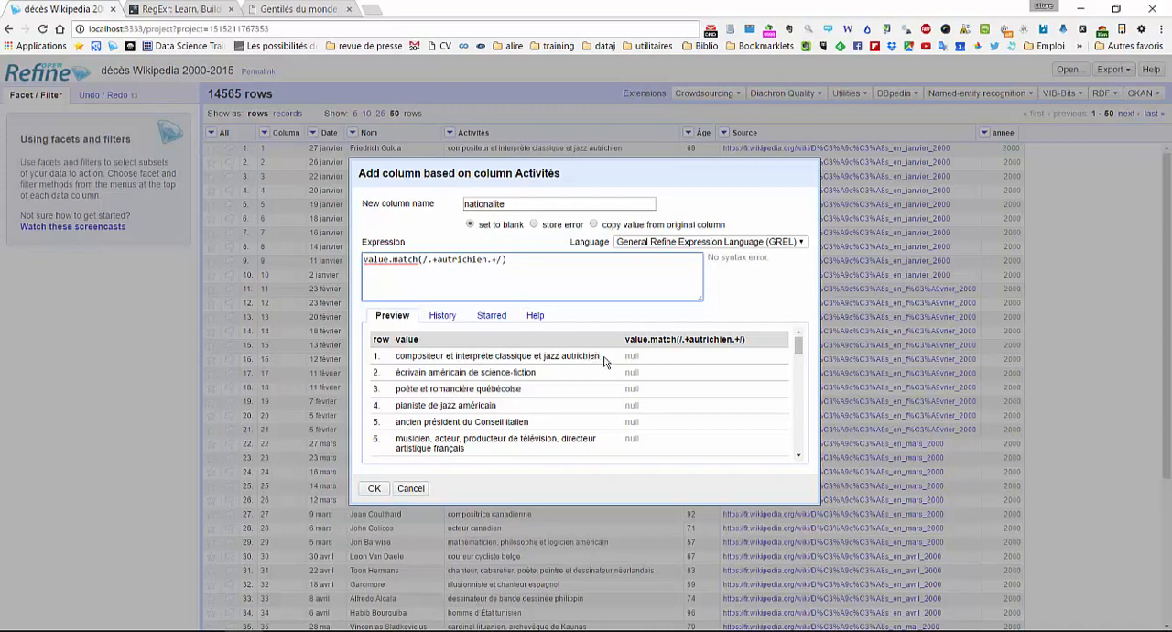
# - Make the text after autrichien optional with (.+)? and add the case-insensitive flag i to the regular expression
pyautogui.click(488, 260)
pyautogui.write('(.+)?')
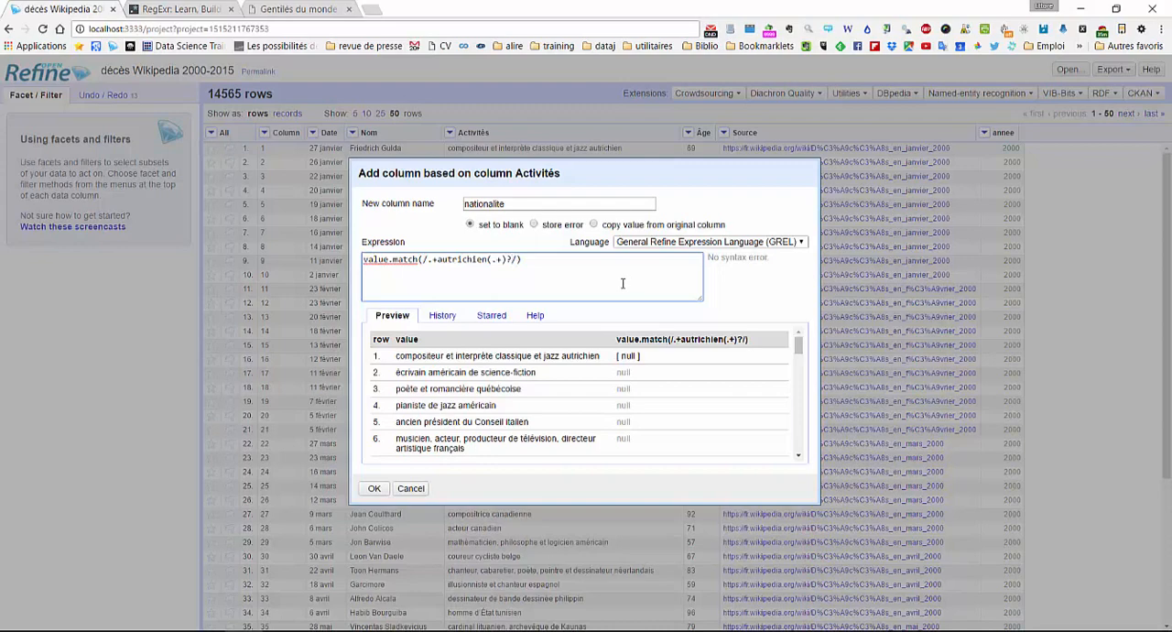
pyautogui.click(515, 259)
pyautogui.write('i')
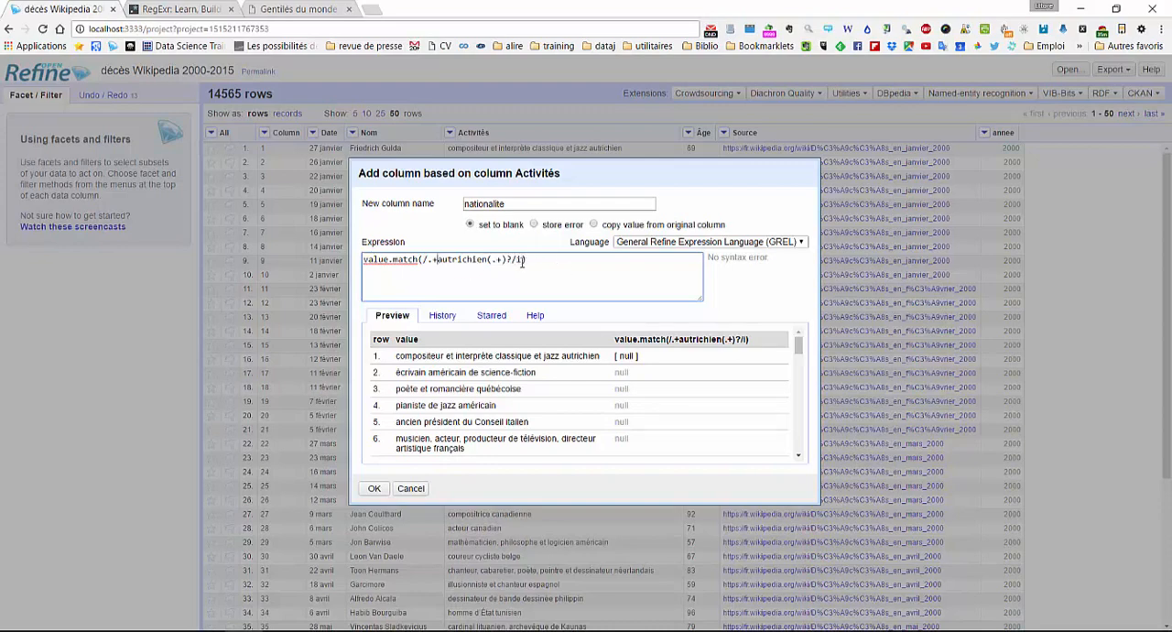
# - Enclose autrichien in parentheses as a capture group and append [0] to the expression to return the first group
pyautogui.moveTo(275, 605)
pyautogui.click(412, 600)
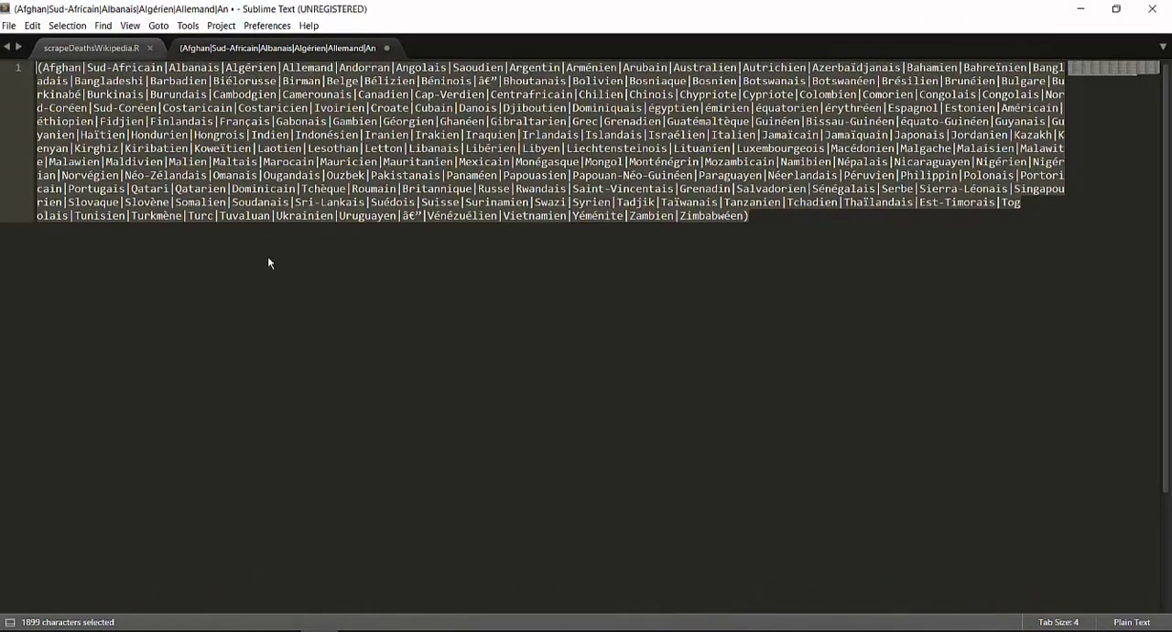
pyautogui.click(244, 630)
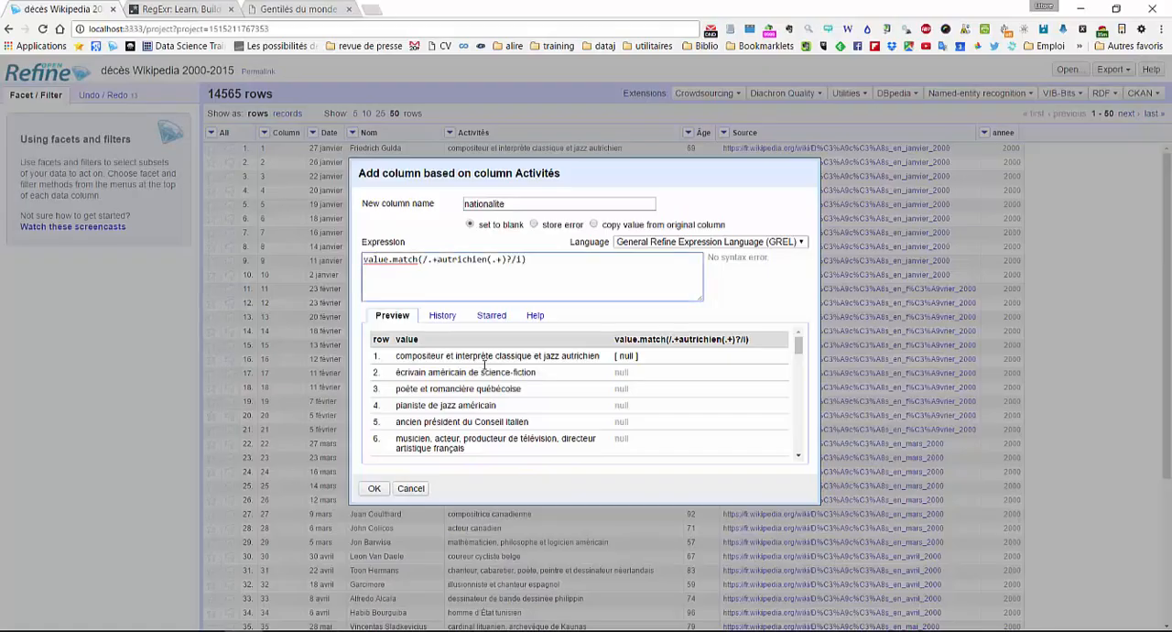
pyautogui.click(438, 259)
pyautogui.write('(')
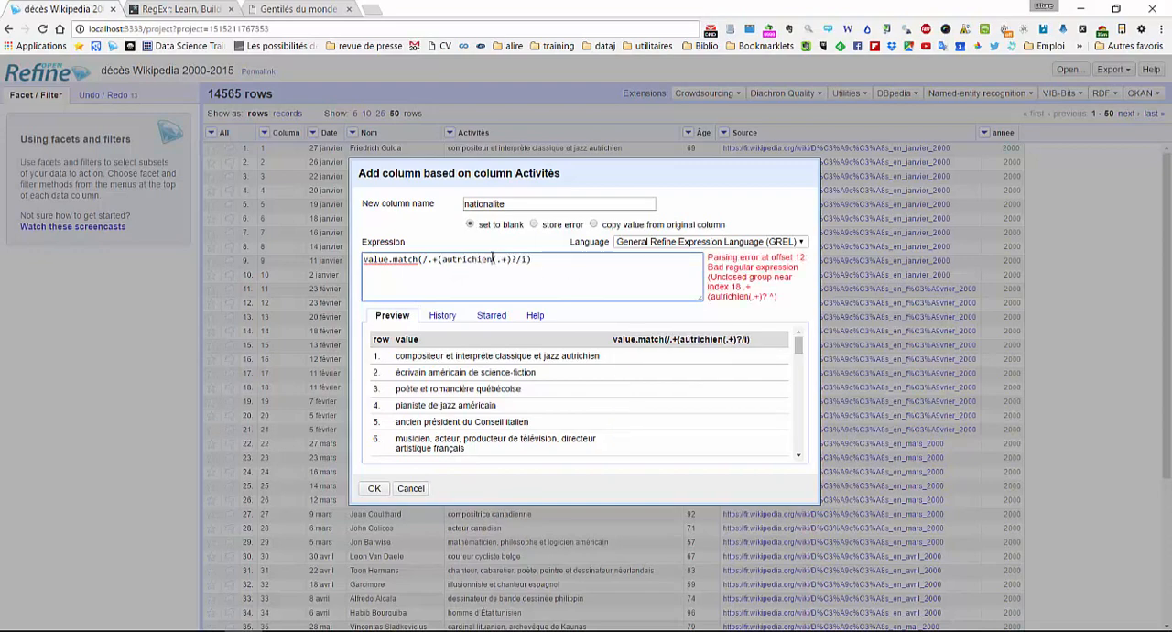
pyautogui.click(494, 259)
pyautogui.write(')')
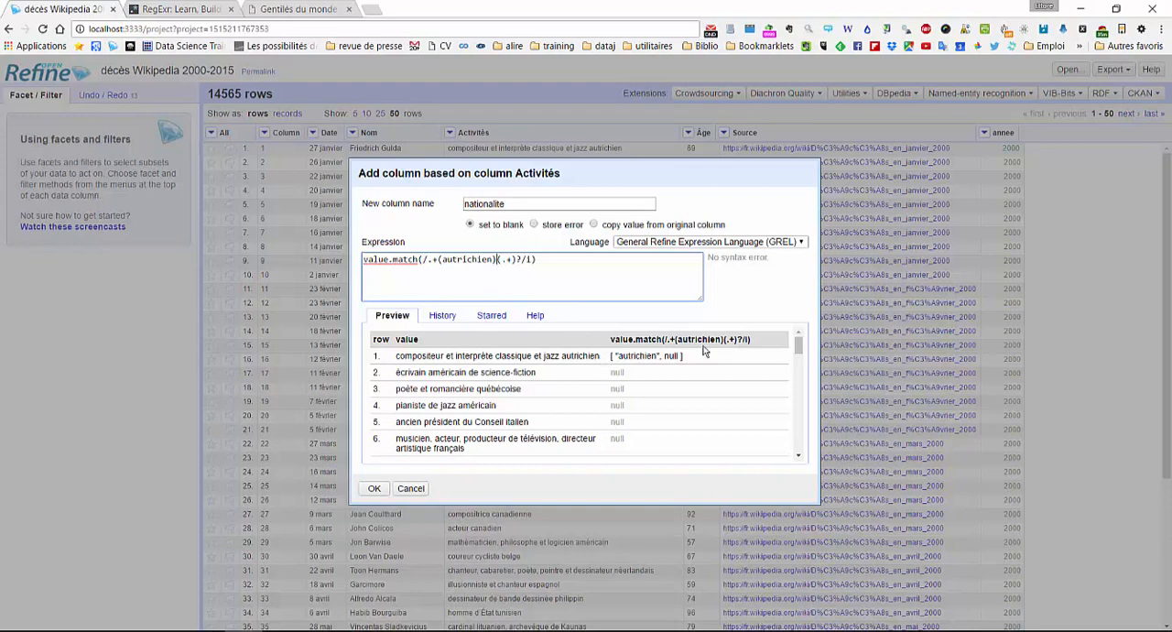
pyautogui.click(587, 269)
pyautogui.write('[0')
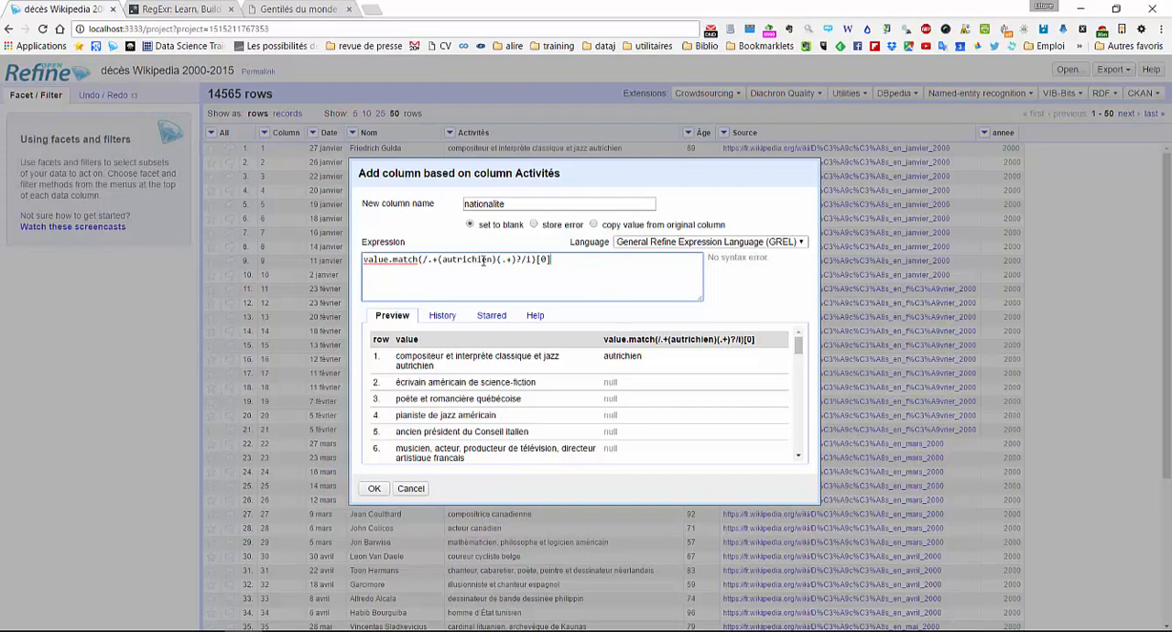
# - Replace (autrichien) in the expression with the copied demonym list, enlarge the expression area, and create the nationalite column
pyautogui.moveTo(495, 260); pyautogui.dragTo(440, 261)
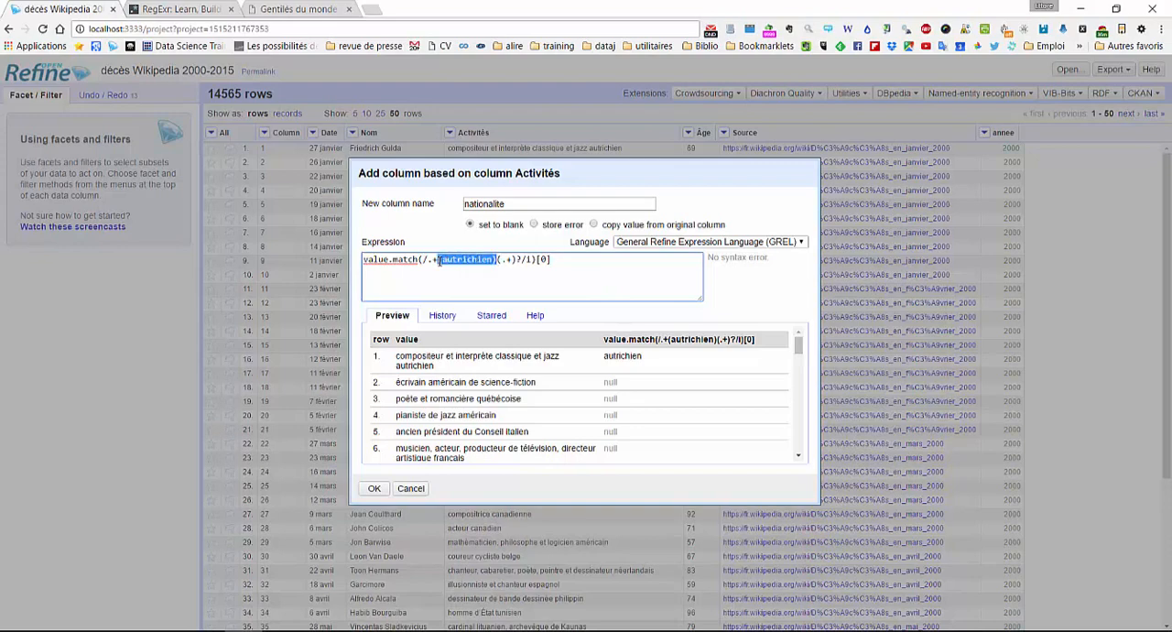
pyautogui.hotkey('ctrl', 'v')
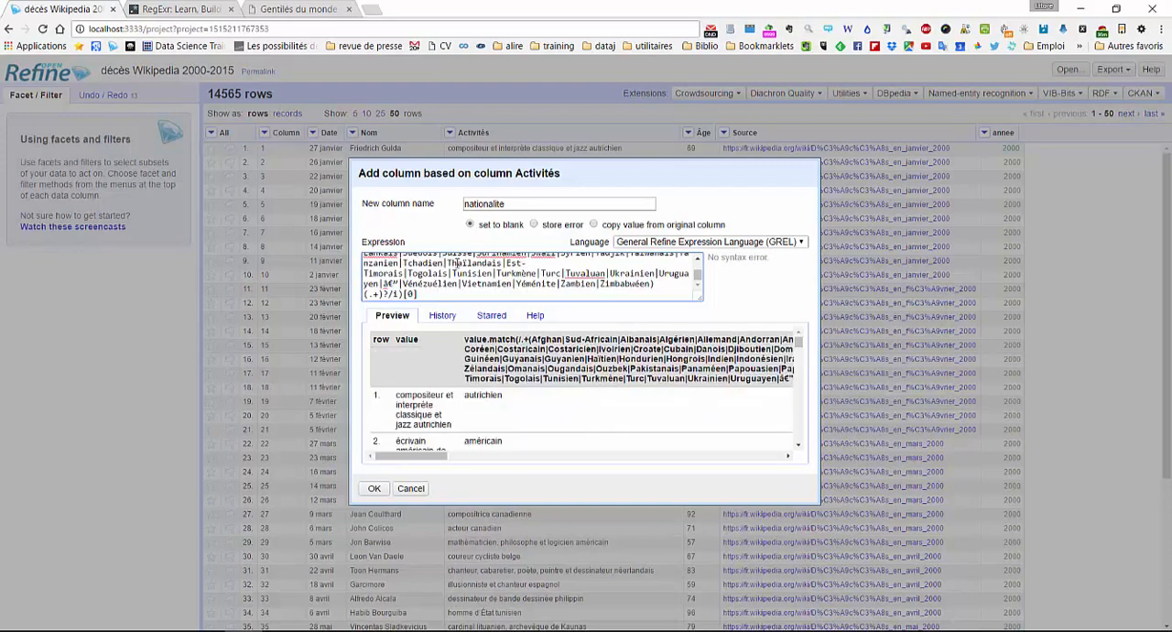
pyautogui.moveTo(701, 300); pyautogui.dragTo(759, 444)
pyautogui.scroll(-3, 686, 541)
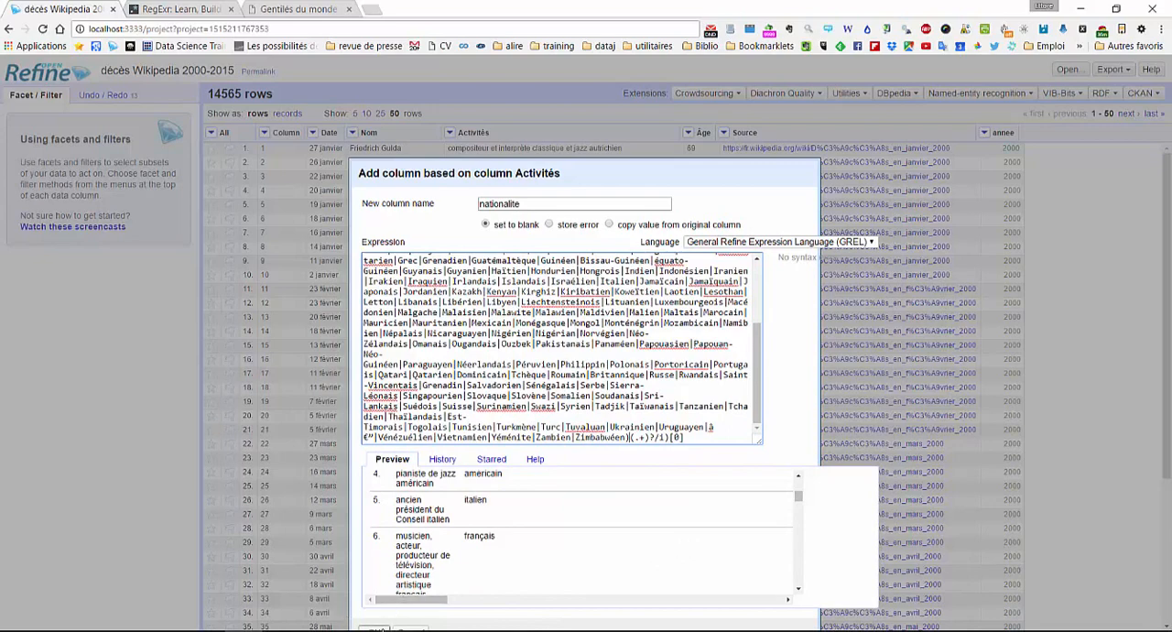
pyautogui.click(383, 628)
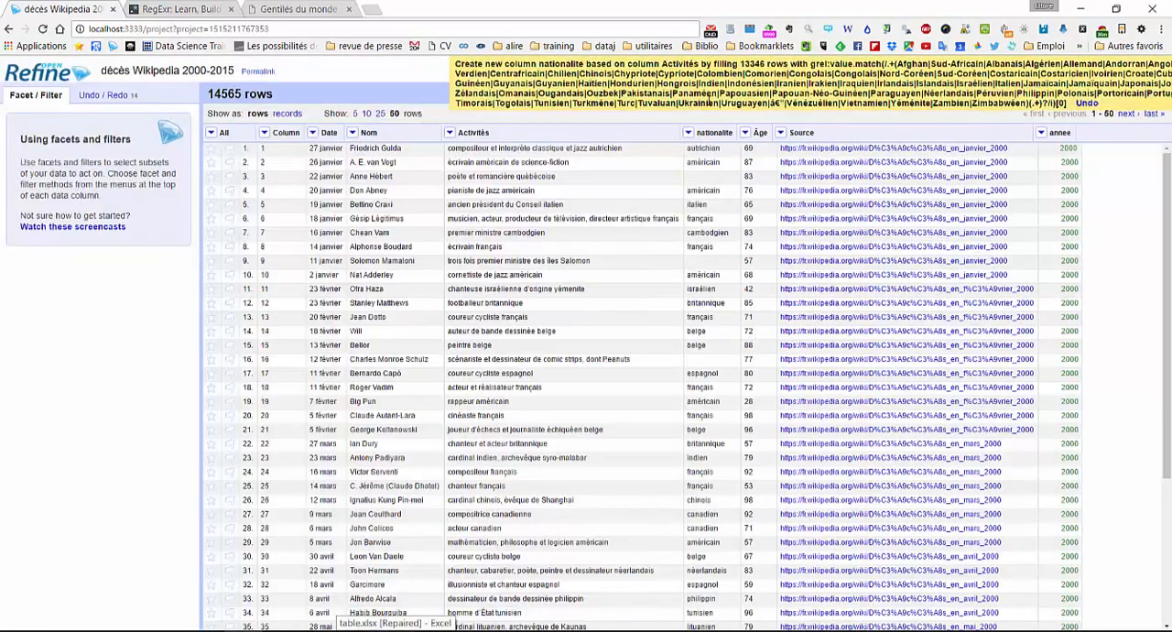
# - Create a text facet on the nationalite column and enlarge its list of values
pyautogui.click(689, 134)
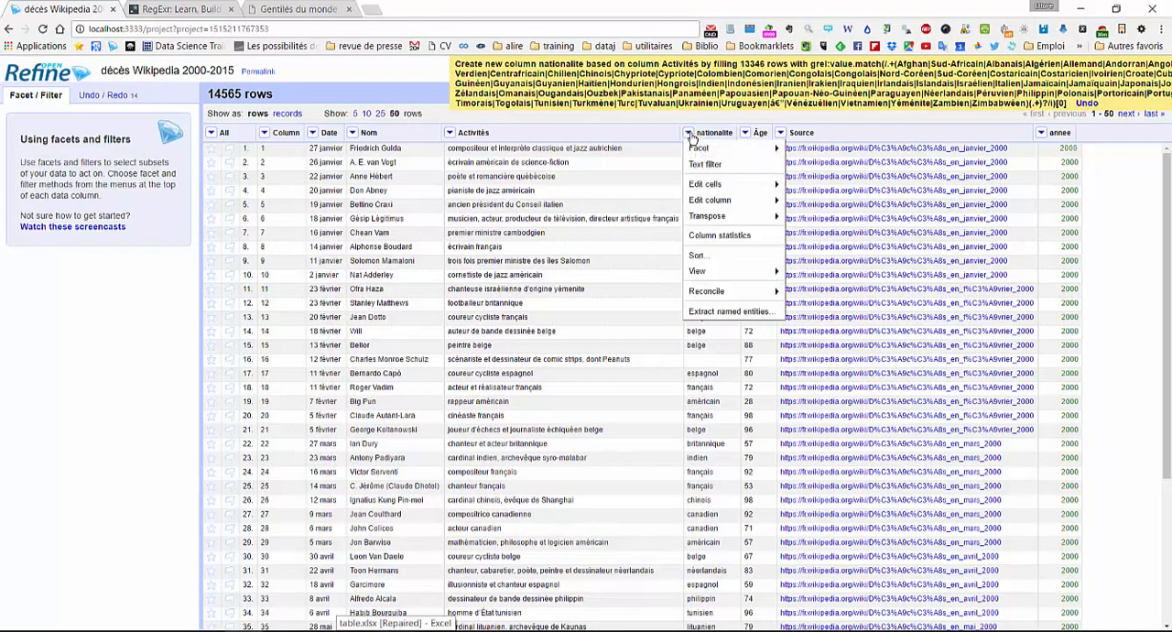
pyautogui.moveTo(705, 149)
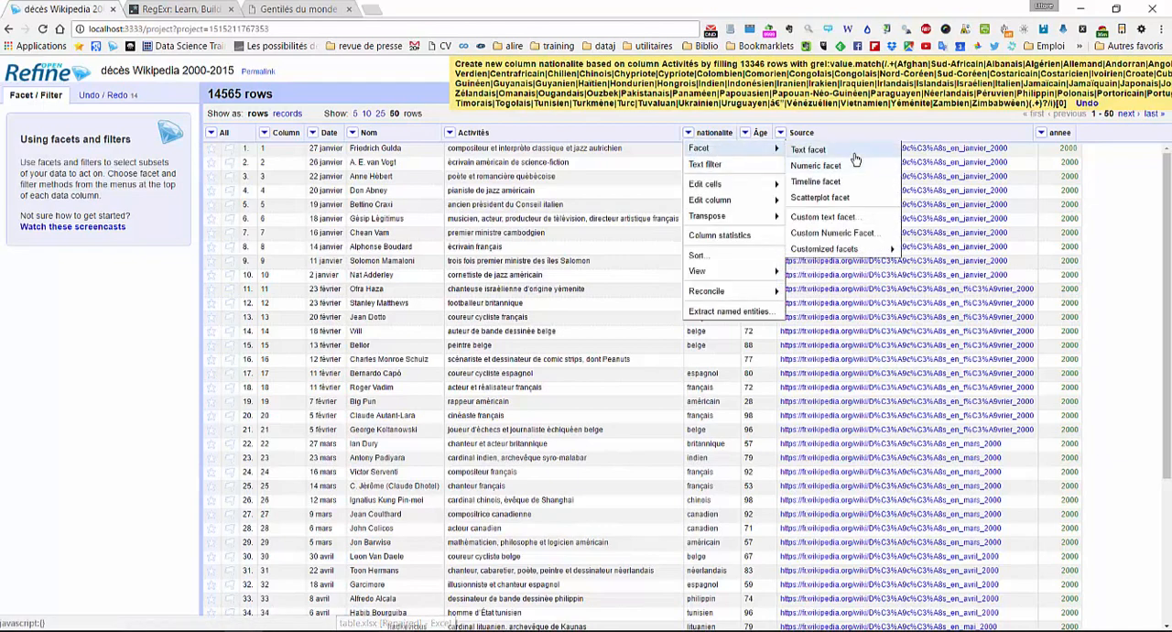
pyautogui.click(851, 156)
pyautogui.moveTo(116, 314); pyautogui.dragTo(110, 490)
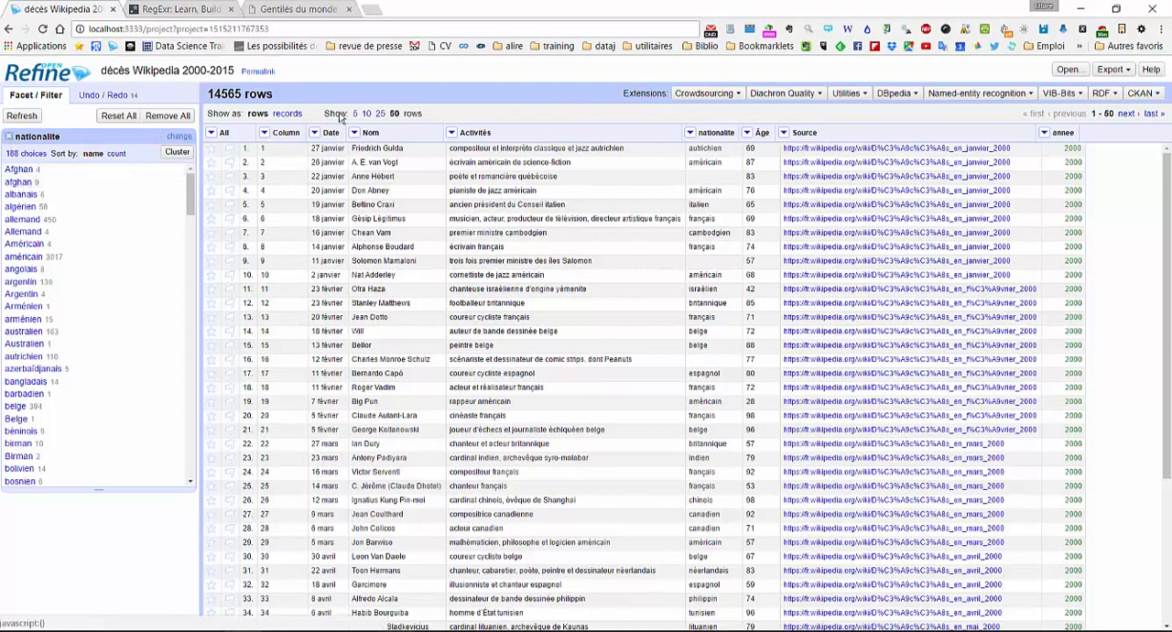
# - Open Cluster and edit for the nationalite column, using the key collision method
pyautogui.click(689, 133)
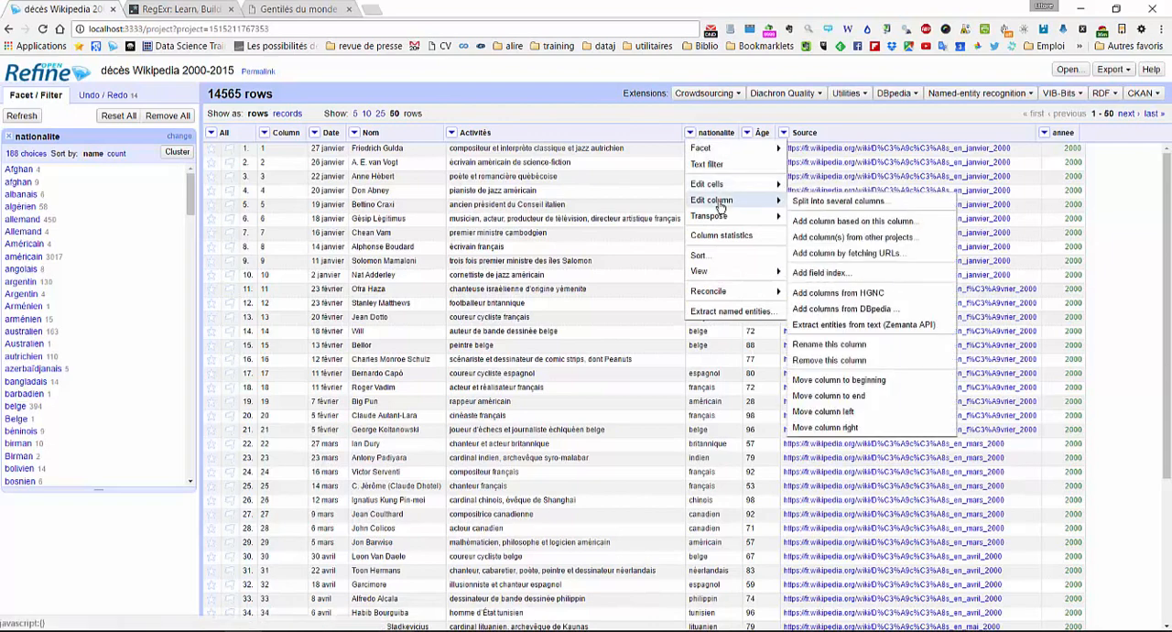
pyautogui.moveTo(751, 186)
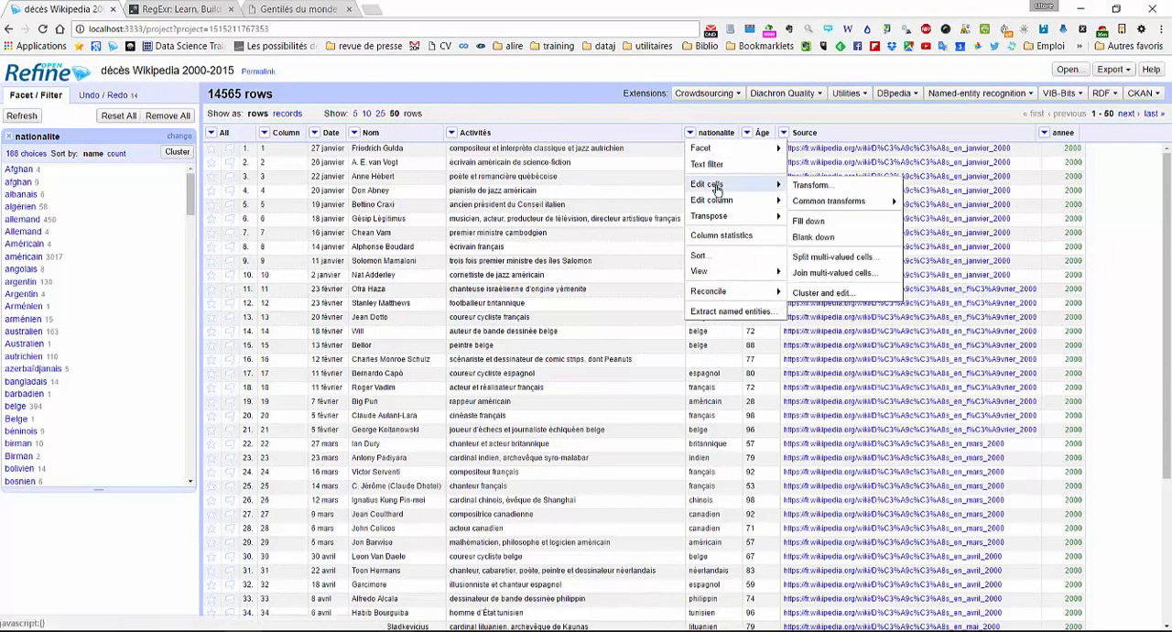
pyautogui.click(829, 293)
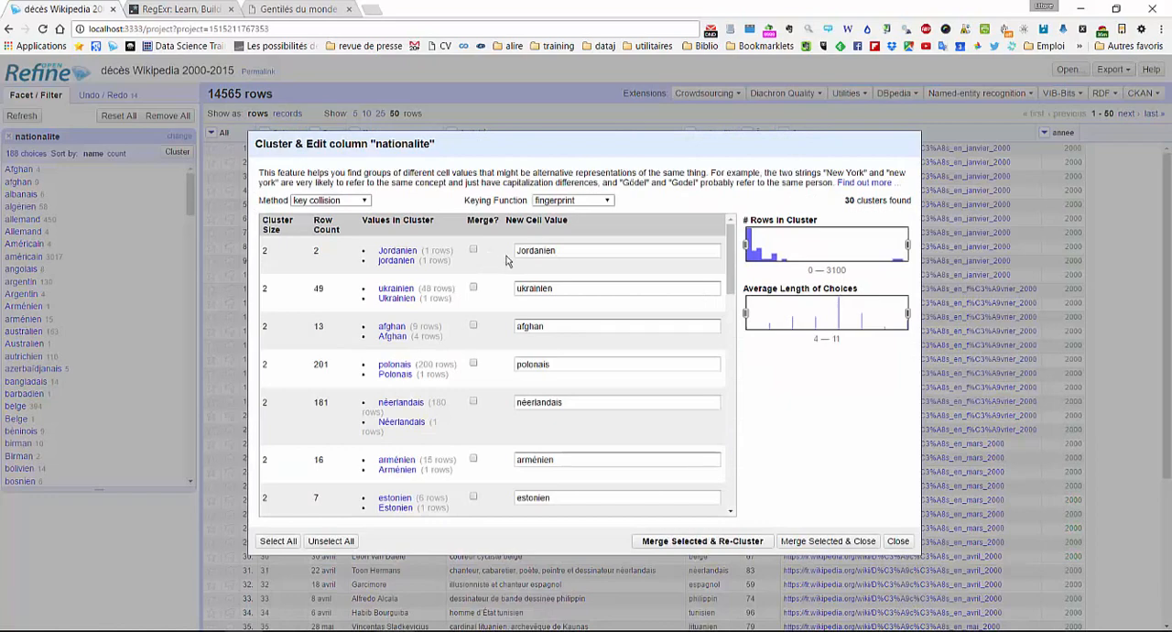
pyautogui.click(365, 200)
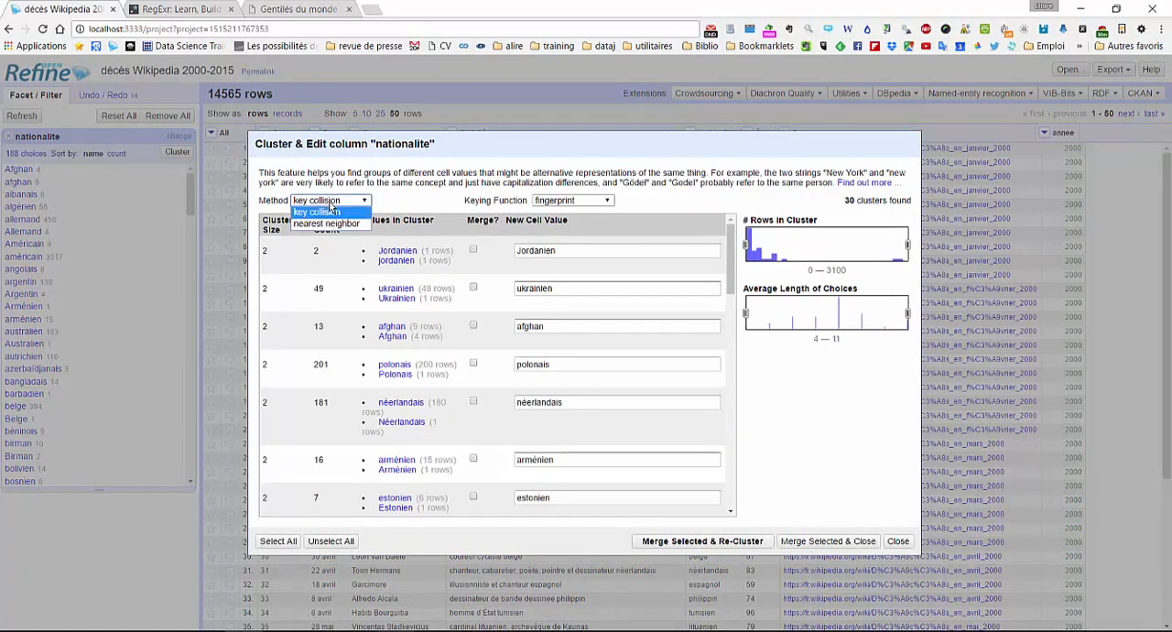
pyautogui.click(329, 209)
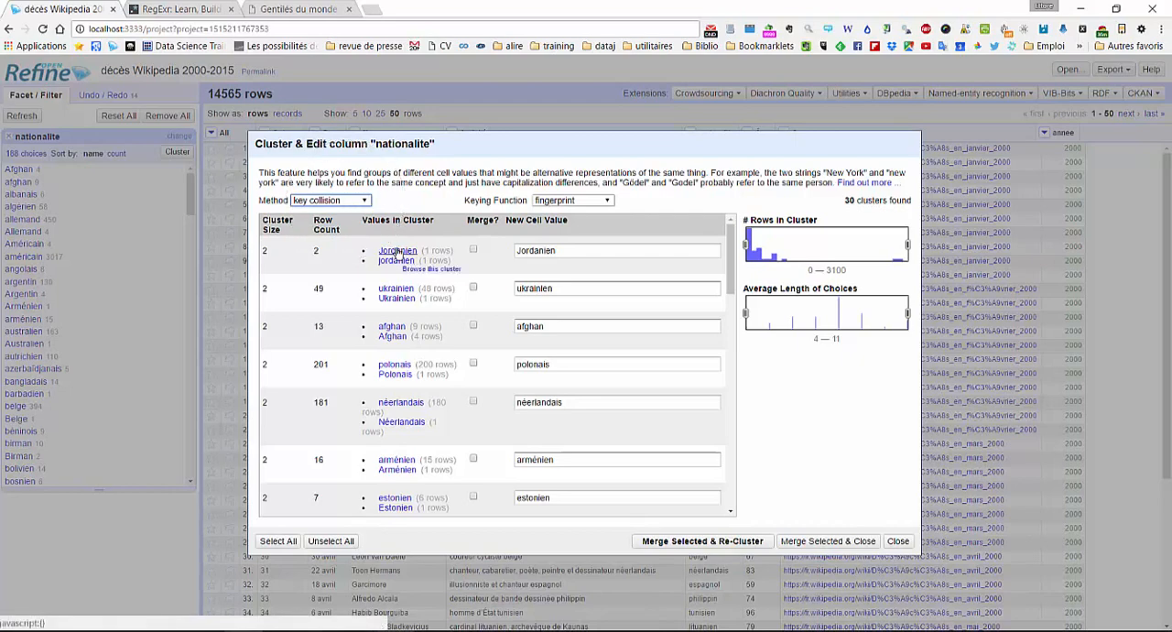
# - Review the proposed nationality clusters, select them all, then merge them and re-cluster
pyautogui.scroll(-10, 396, 364)
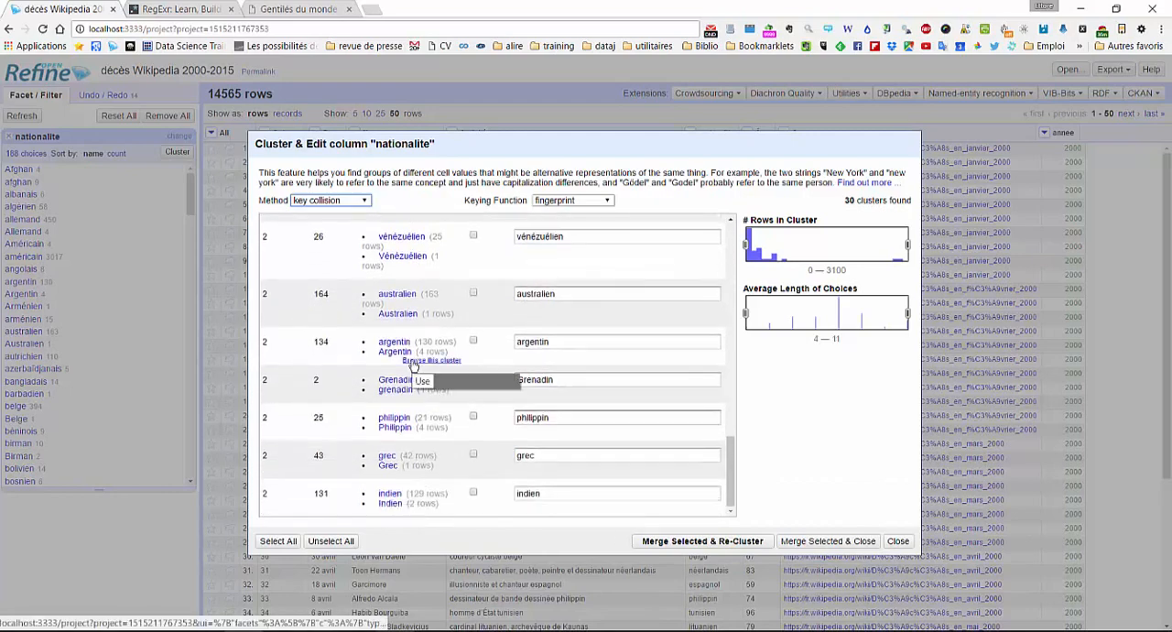
pyautogui.scroll(5, 394, 380)
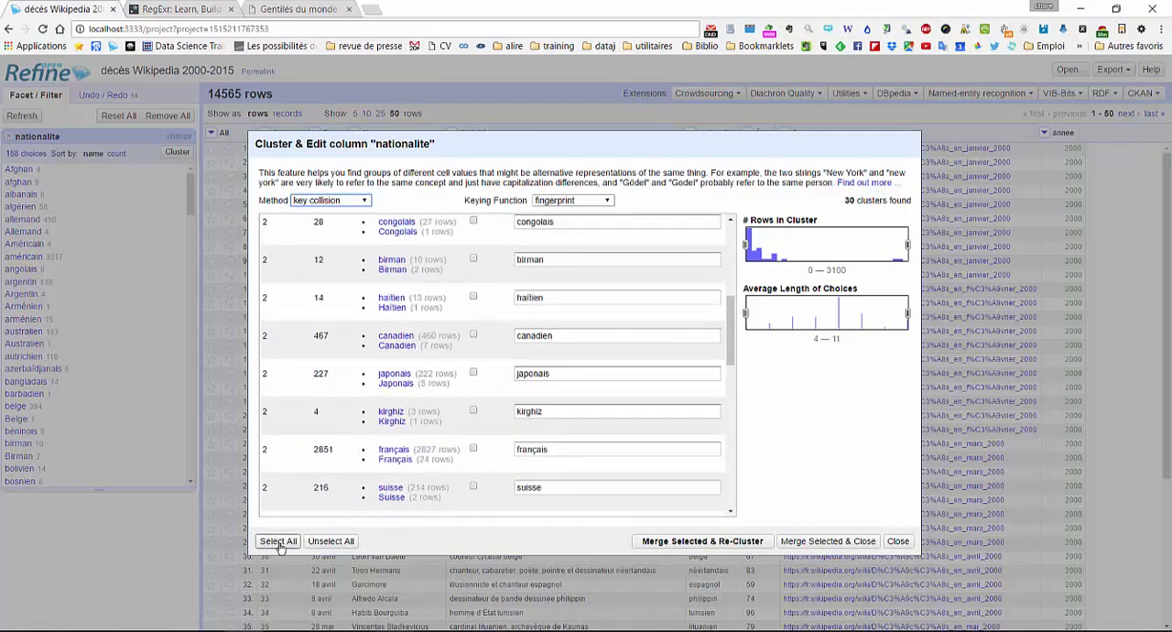
pyautogui.click(280, 541)
pyautogui.click(279, 541)
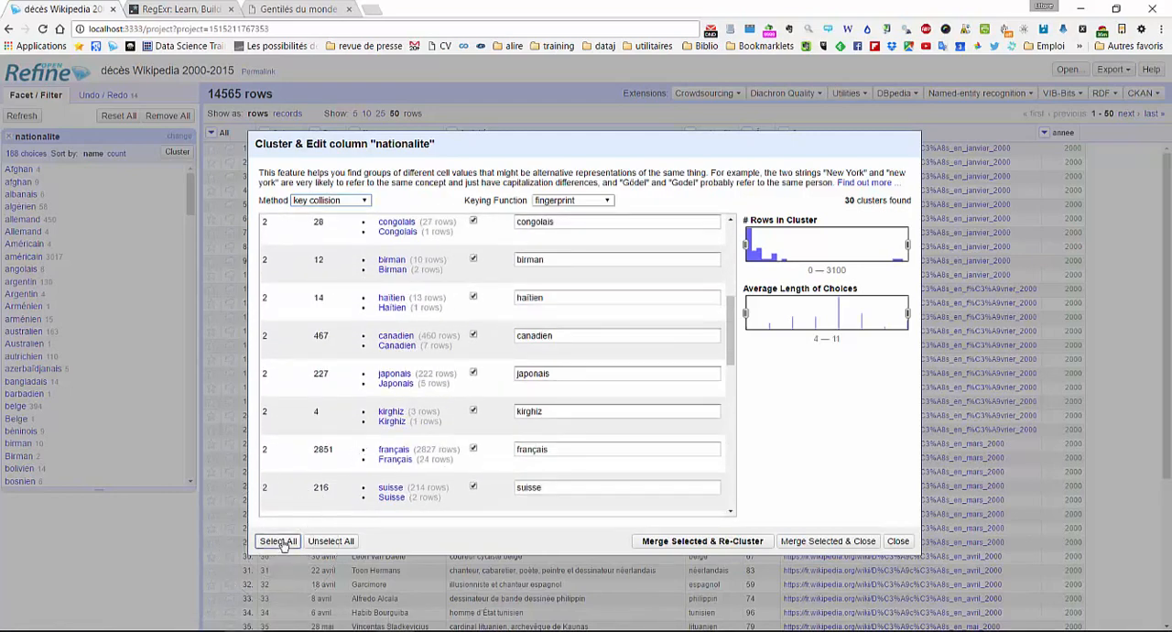
pyautogui.click(719, 544)
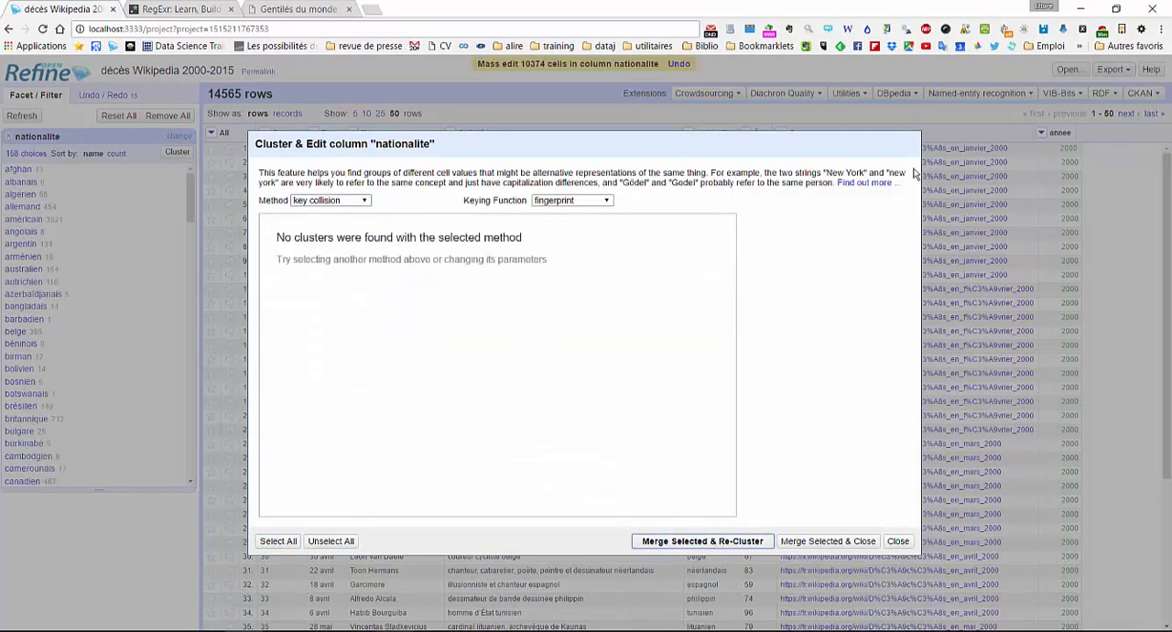
# - Close the clustering dialog and filter the rows to the (blank) value of the nationalite facet
pyautogui.click(899, 542)
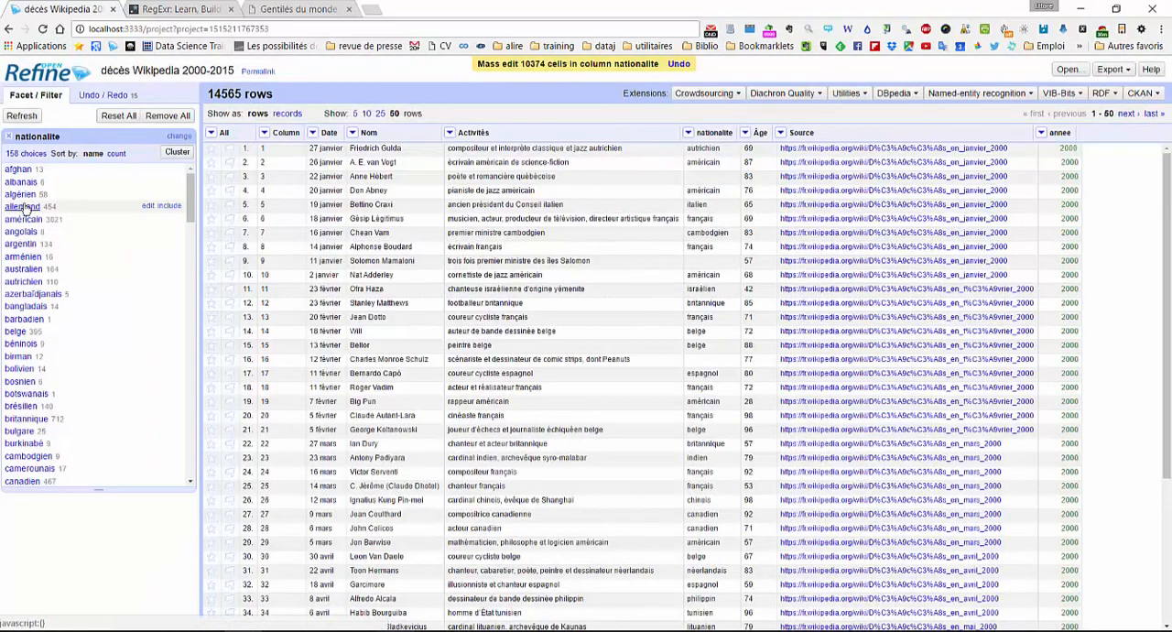
pyautogui.scroll(-5, 60, 205)
pyautogui.scroll(-15, 60, 205)
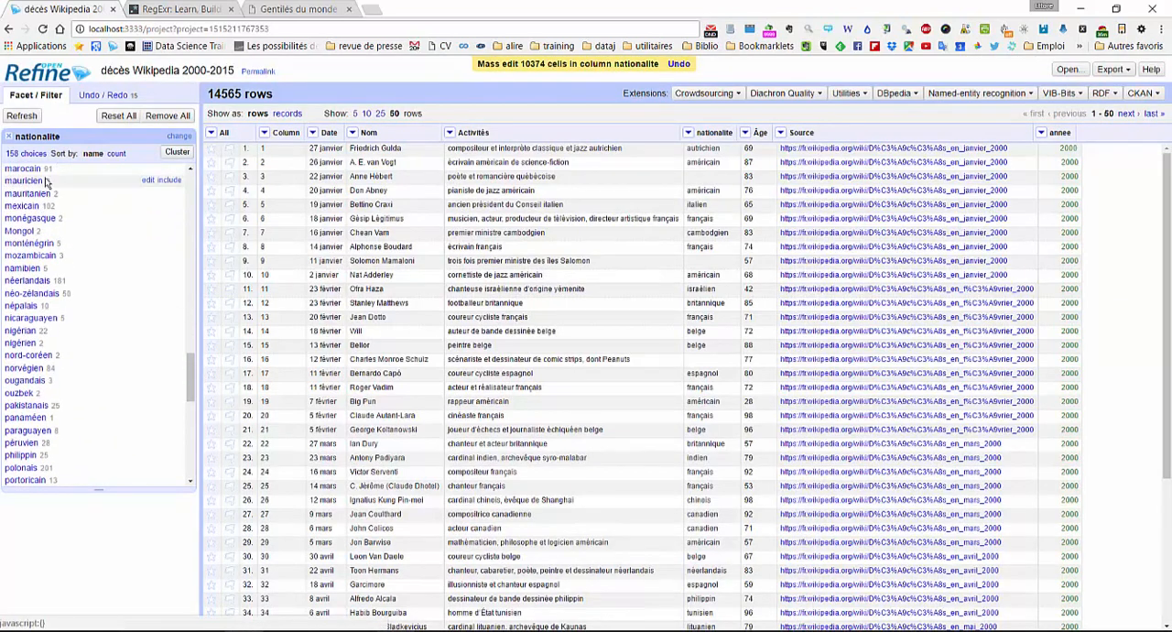
pyautogui.moveTo(244, 94); pyautogui.dragTo(207, 93)
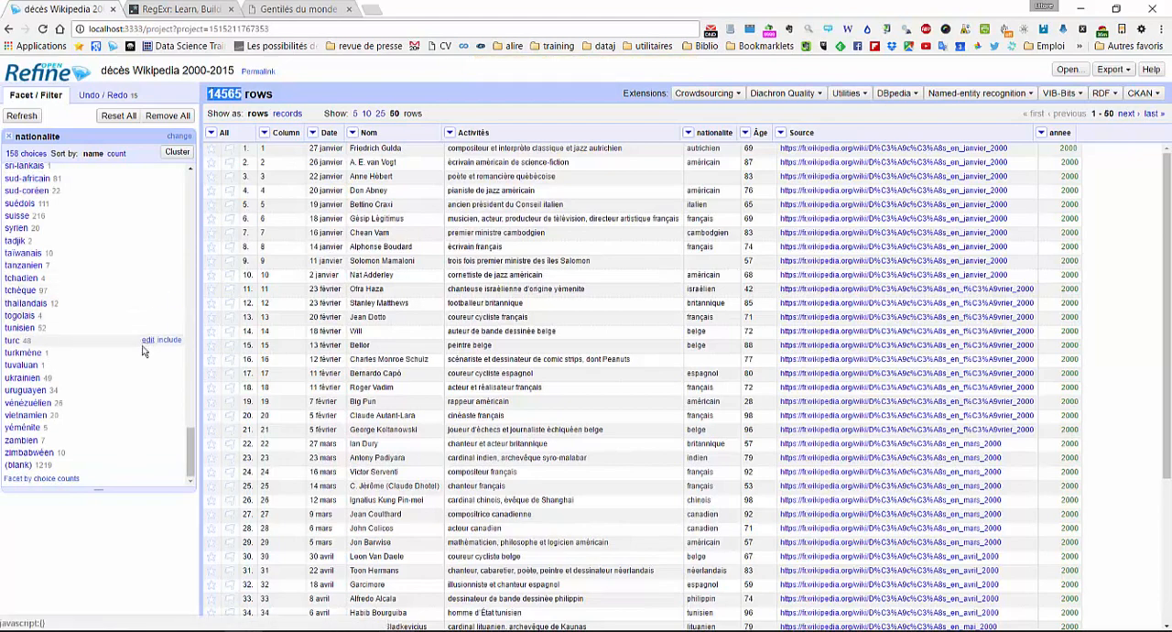
pyautogui.moveTo(37, 464); pyautogui.dragTo(83, 466)
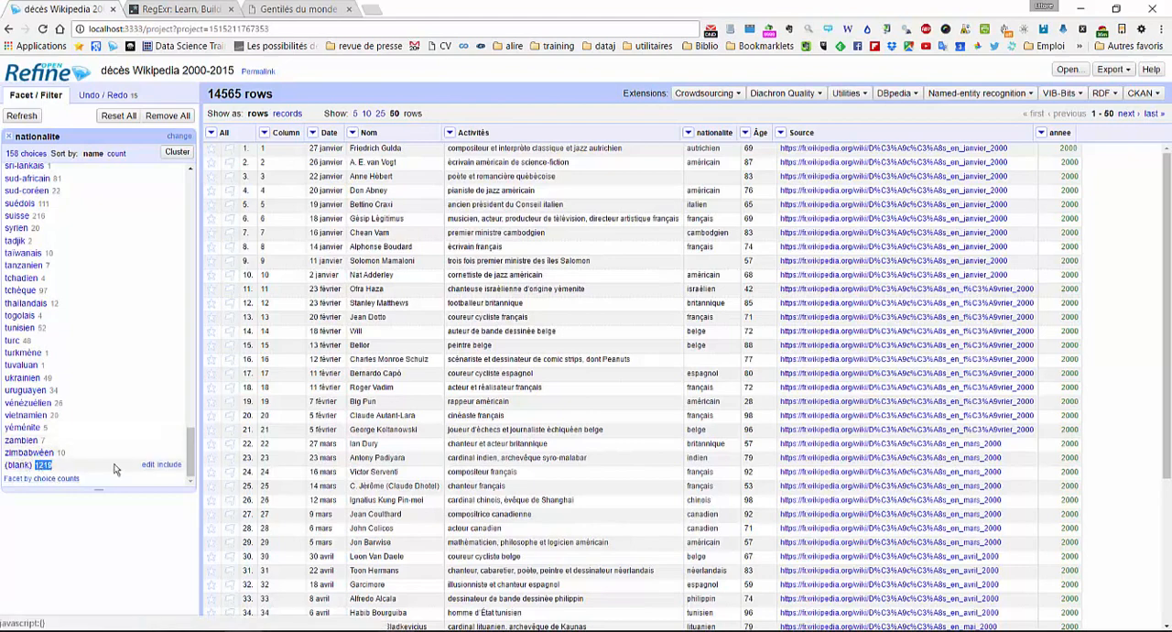
pyautogui.click(170, 465)
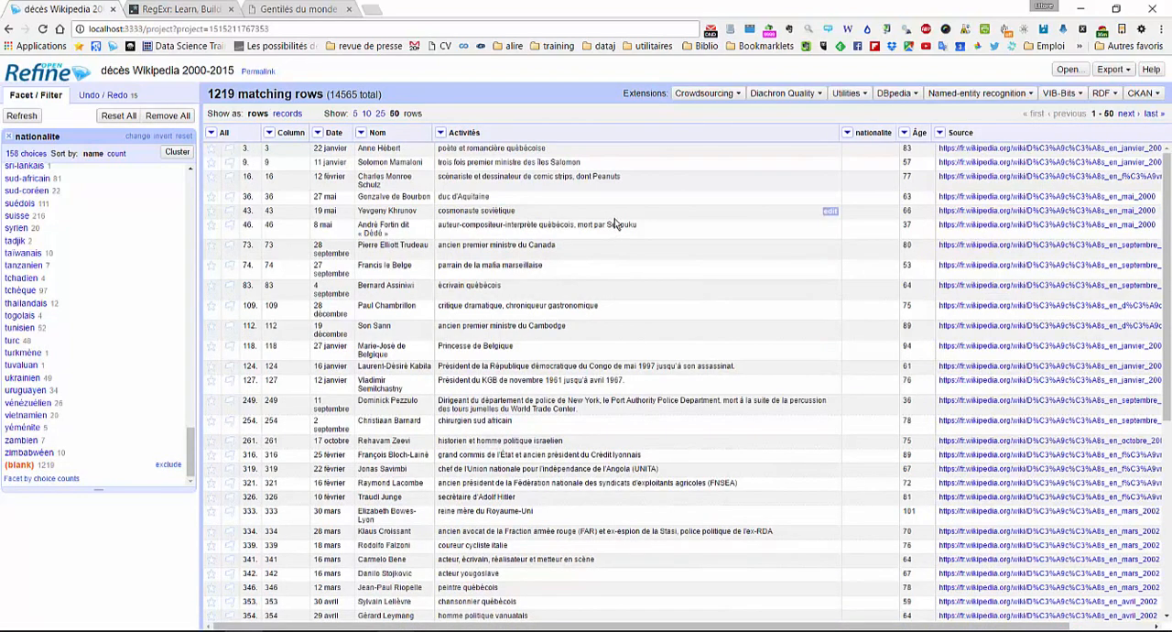
# - Examine the Activités descriptions of the rows with a blank nationalite to see why no nationality was extracted
pyautogui.doubleClick(529, 149)
pyautogui.click(590, 154)
pyautogui.moveTo(438, 247); pyautogui.dragTo(602, 253)
pyautogui.click(603, 251)
pyautogui.scroll(-4, 625, 248)
pyautogui.scroll(4, 625, 245)
pyautogui.doubleClick(549, 244)
pyautogui.click(663, 289)
pyautogui.moveTo(545, 512); pyautogui.dragTo(438, 513)
pyautogui.click(555, 520)
pyautogui.scroll(-4, 558, 519)
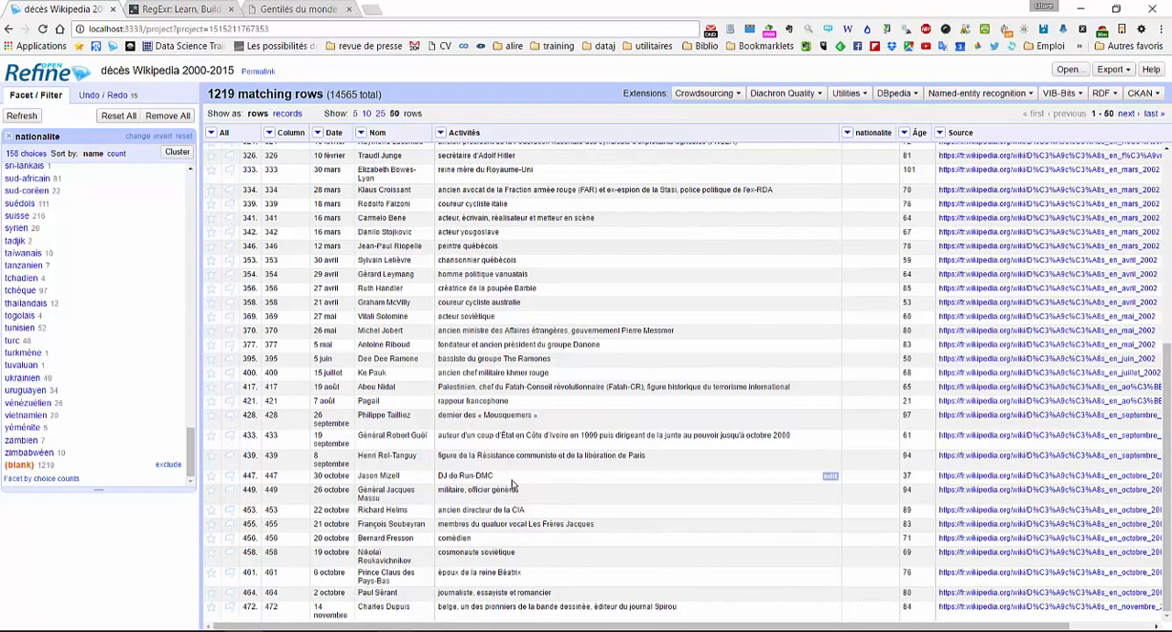
pyautogui.tripleClick(467, 476)
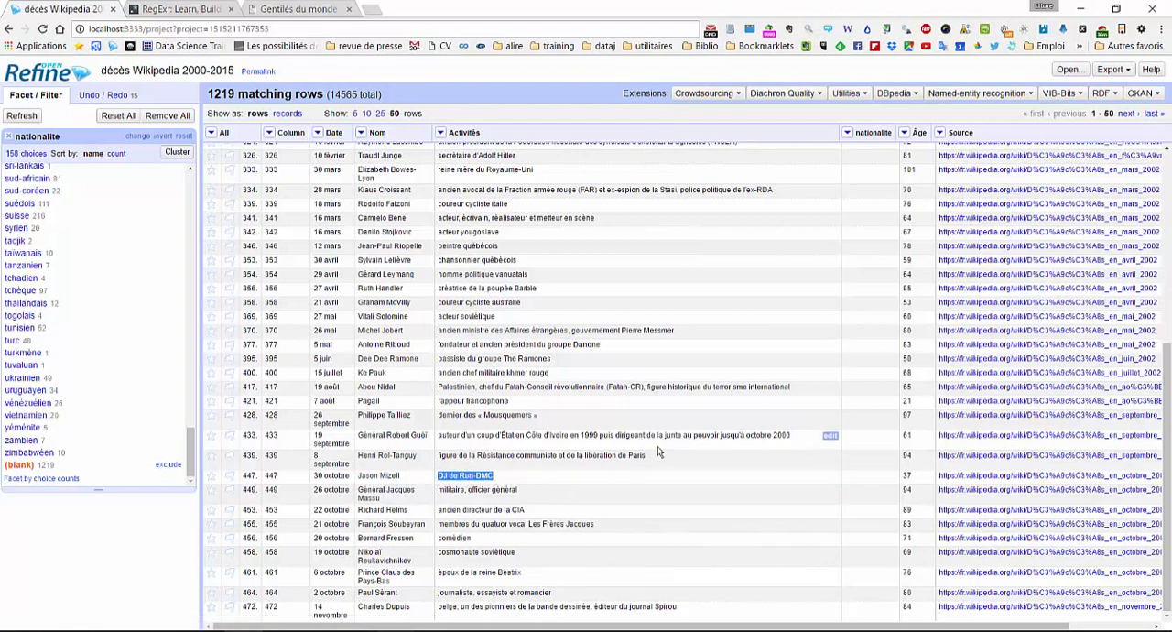
pyautogui.moveTo(526, 510); pyautogui.dragTo(440, 519)
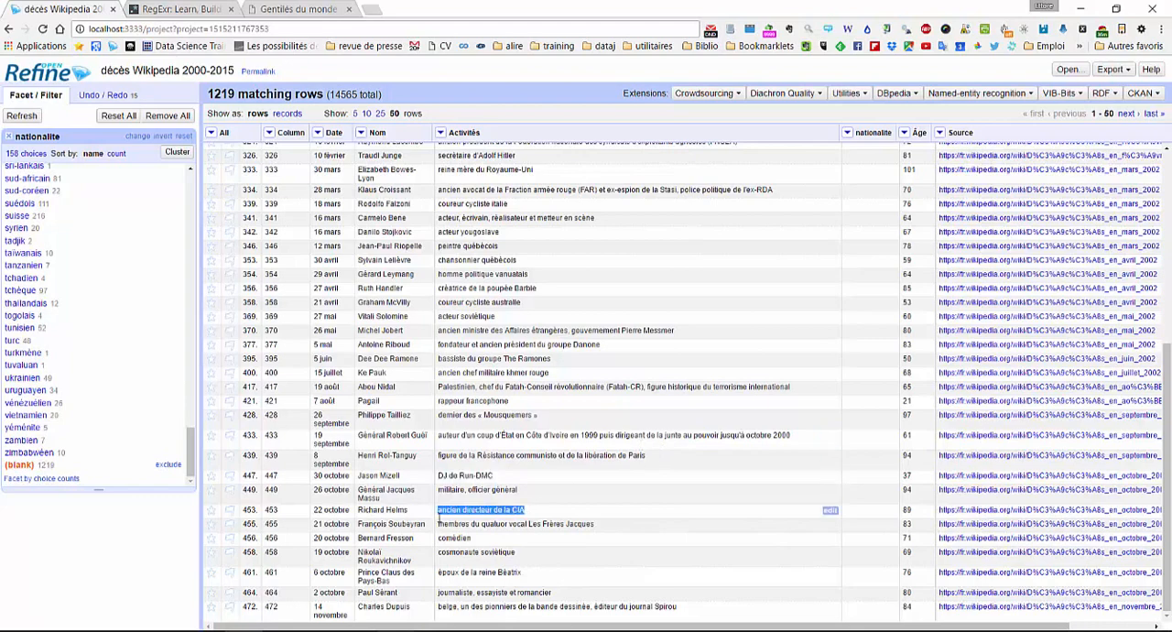
pyautogui.click(558, 521)
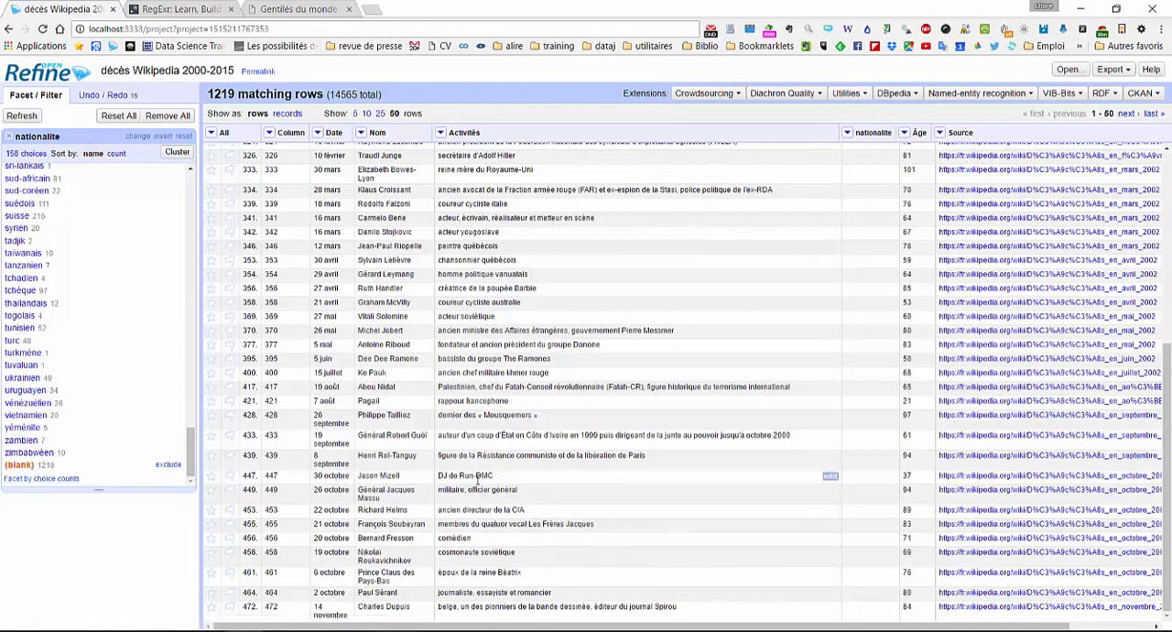
pyautogui.scroll(4, 476, 479)
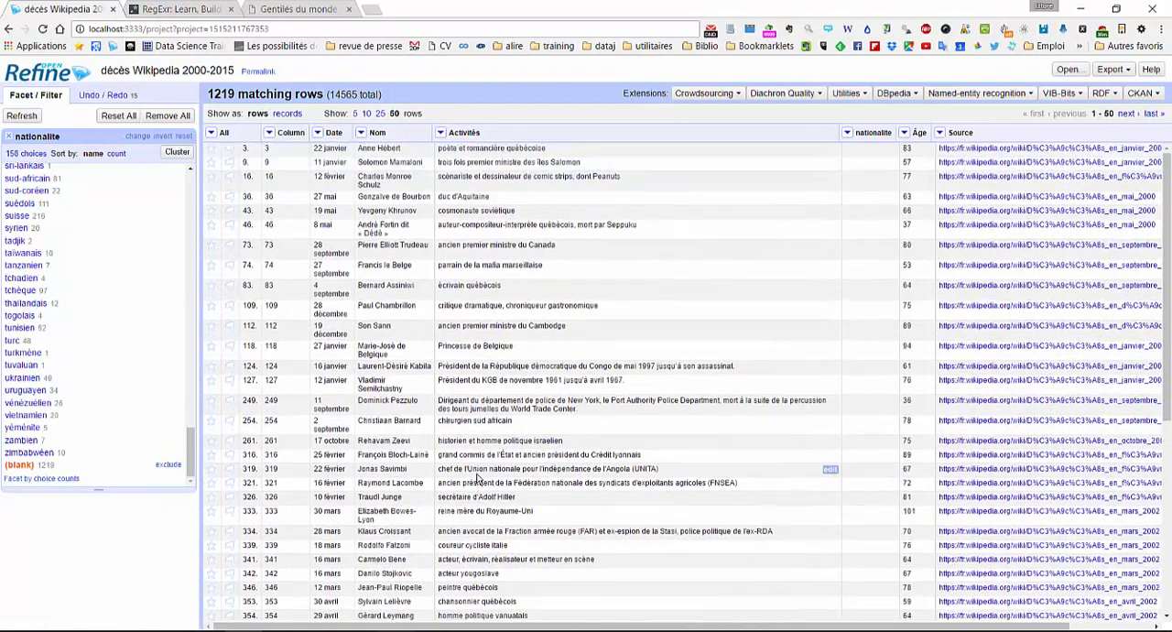